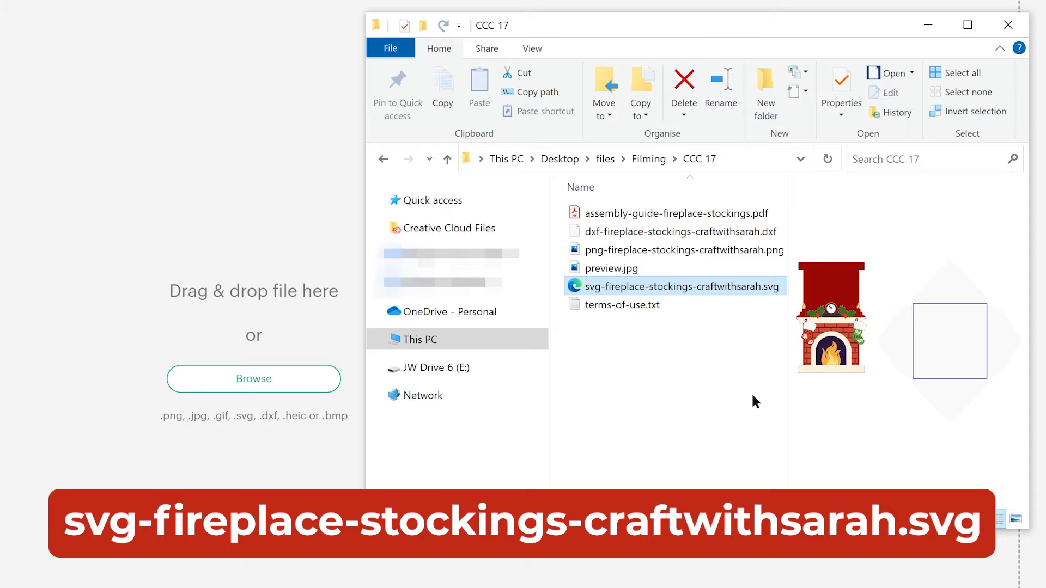
# Step: Upload svg-fireplace-stockings-craftwithsarah.svg as a cut image
pyautogui.moveTo(746, 288); pyautogui.dragTo(449, 353)
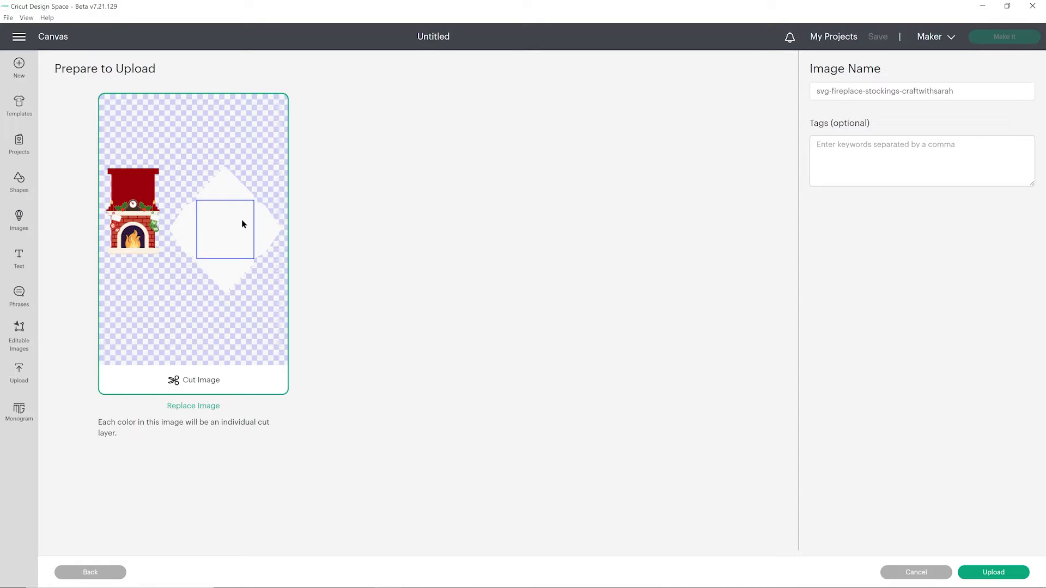
pyautogui.click(980, 572)
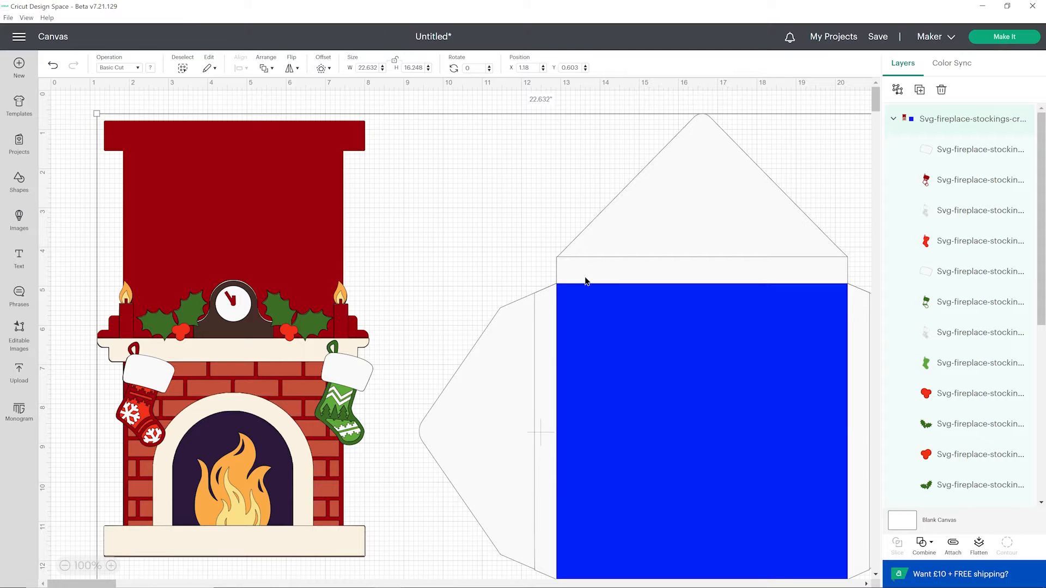
# Step: Ungroup the fireplace and envelope design and clear the selection
pyautogui.moveTo(585, 281); pyautogui.dragTo(582, 280)
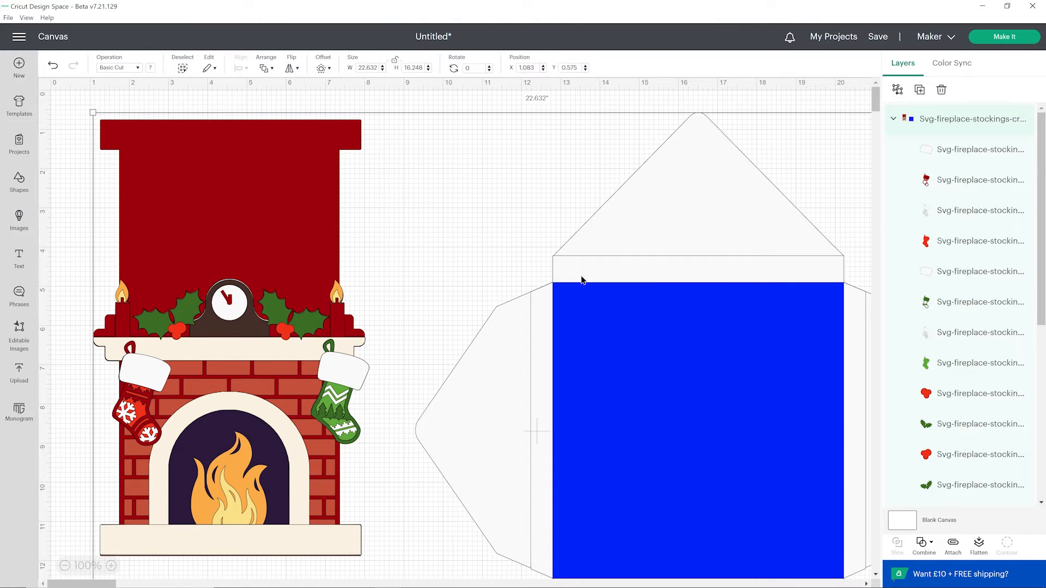
pyautogui.click(897, 89)
pyautogui.click(776, 111)
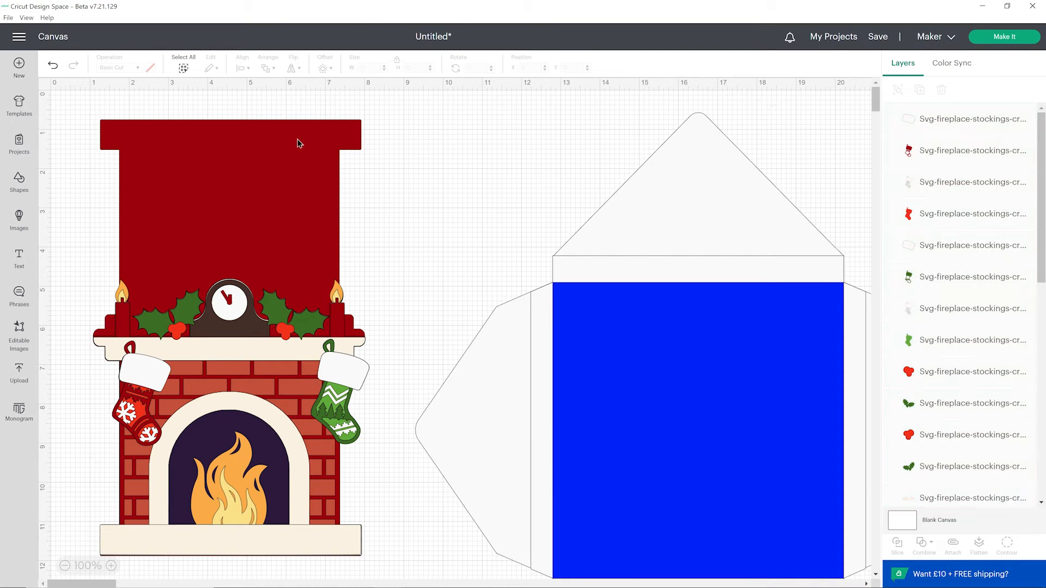
# Step: Delete all the envelope pieces from the canvas and undo both deletions
pyautogui.moveTo(578, 283); pyautogui.dragTo(766, 448)
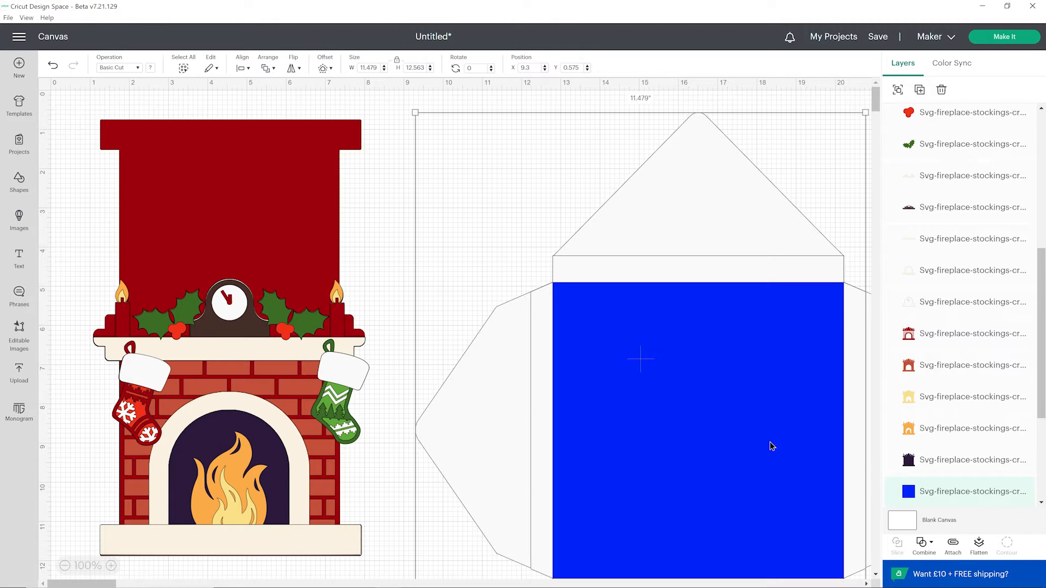
pyautogui.press('Delete')
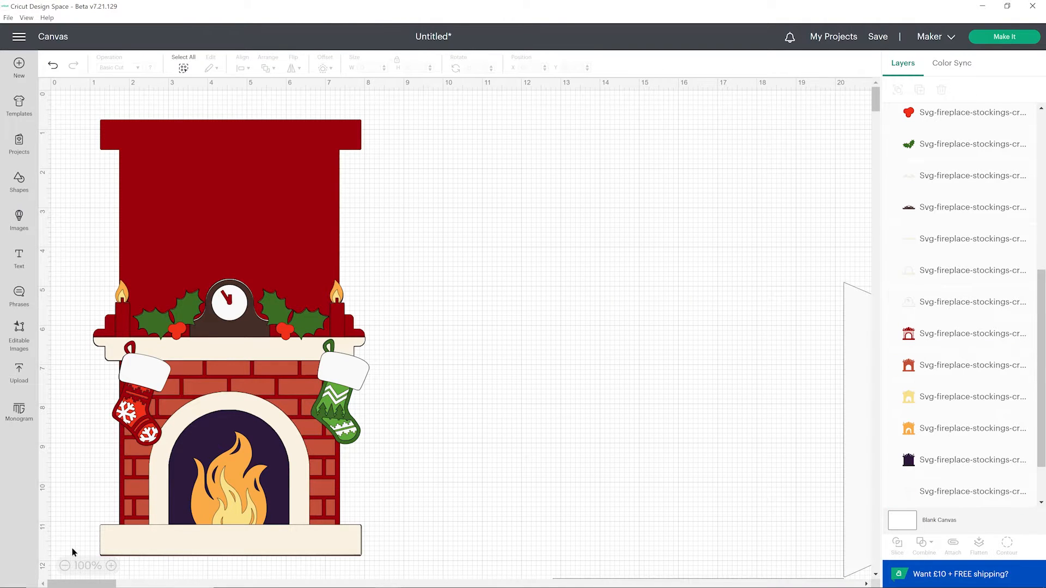
pyautogui.click(64, 566)
pyautogui.moveTo(535, 262); pyautogui.dragTo(716, 540)
pyautogui.press('Delete')
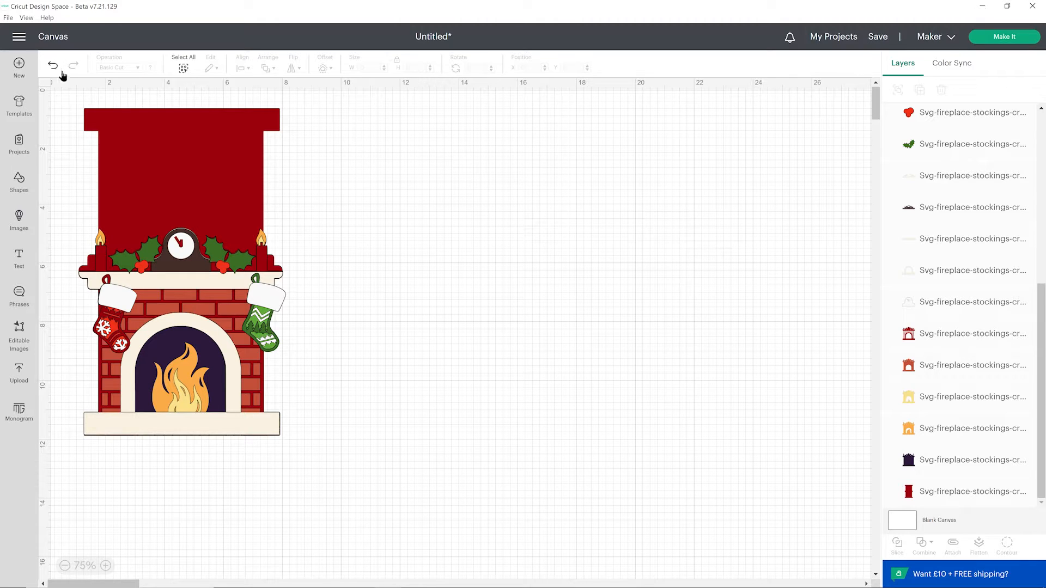
pyautogui.click(61, 72)
pyautogui.click(61, 72)
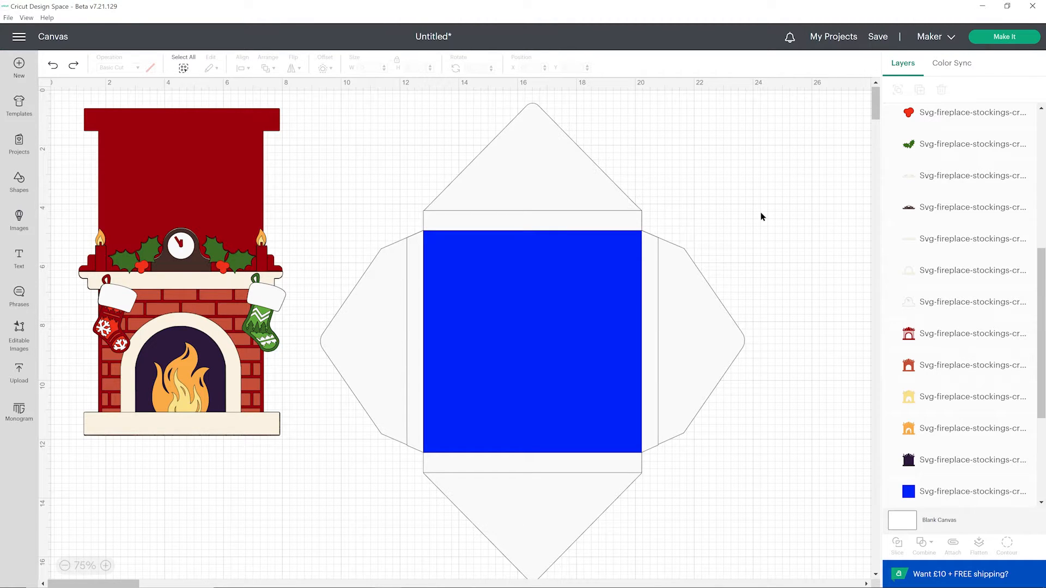
# Step: Change the operation of the blue square in the envelope's centre to Score
pyautogui.click(579, 303)
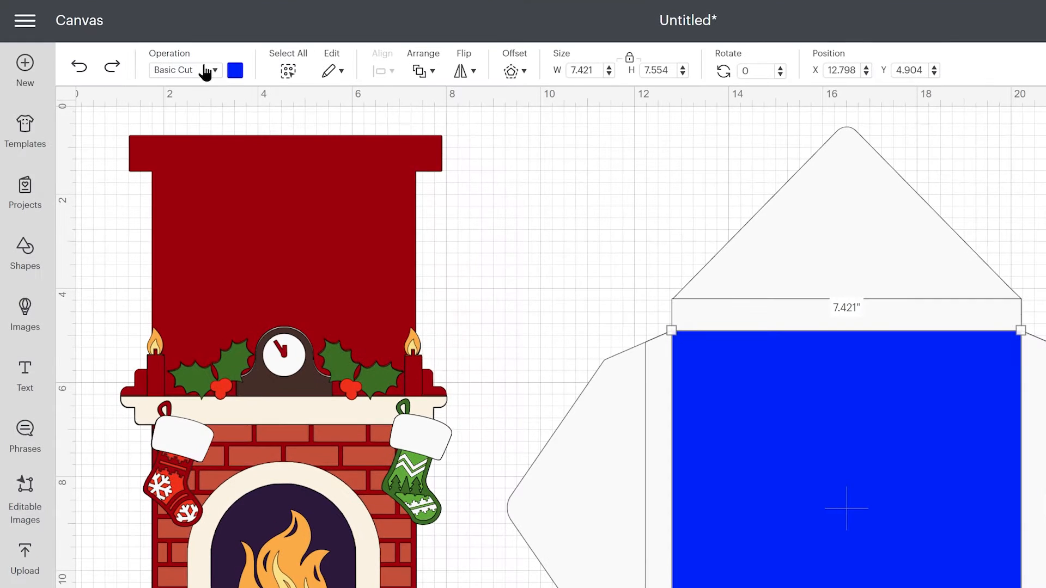
pyautogui.click(133, 68)
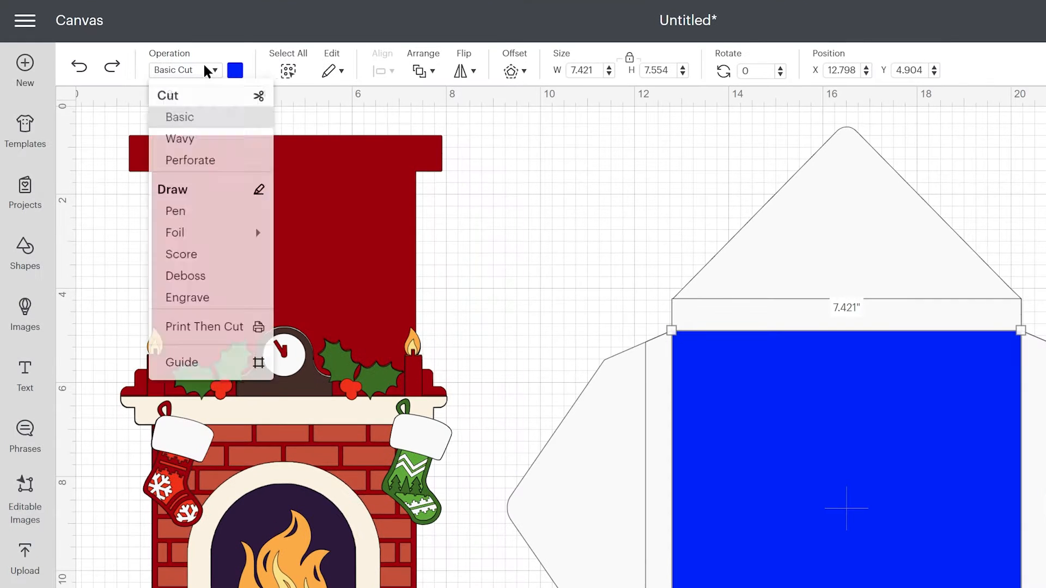
pyautogui.click(212, 264)
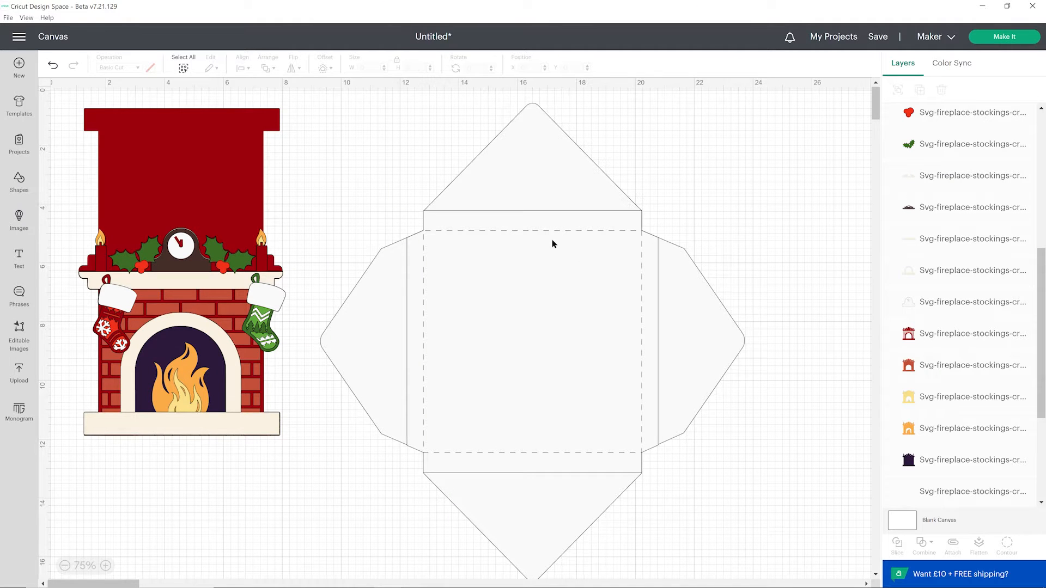
# Step: Find the envelope's score square among the layers and check it by toggling its visibility off and on
pyautogui.scroll(-3, 1025, 333)
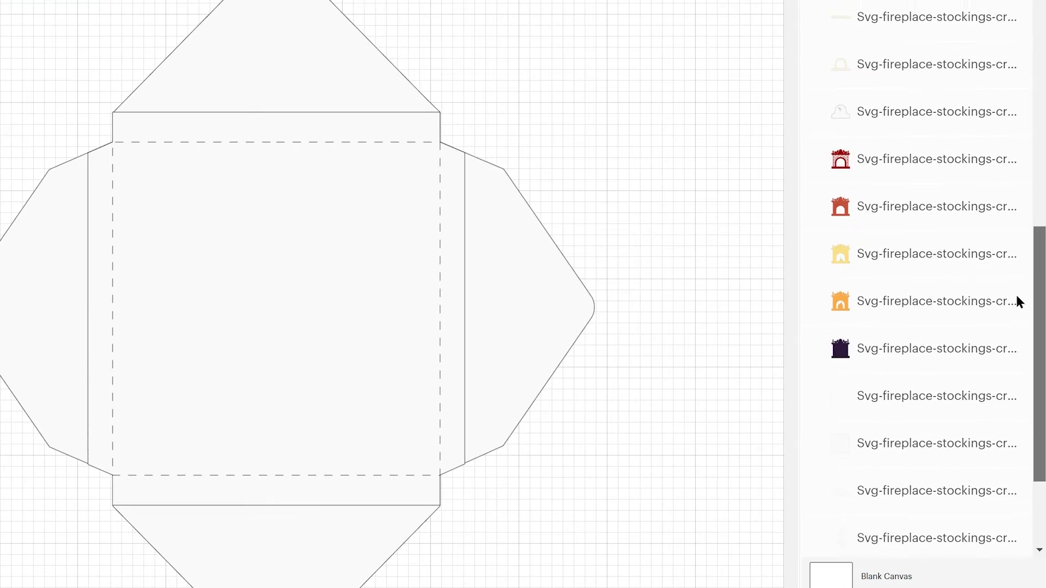
pyautogui.scroll(-3, 1019, 301)
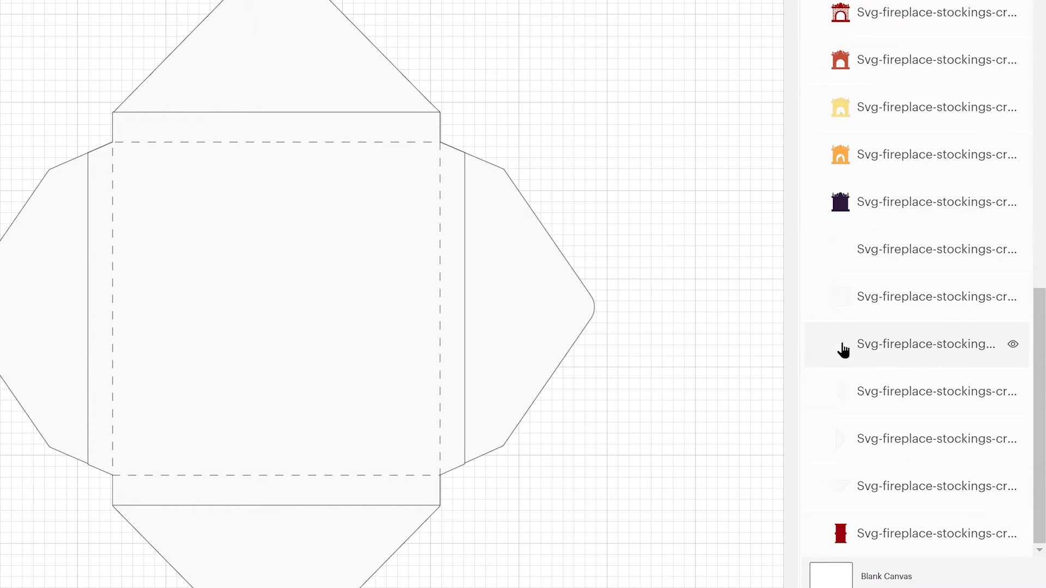
pyautogui.click(1022, 256)
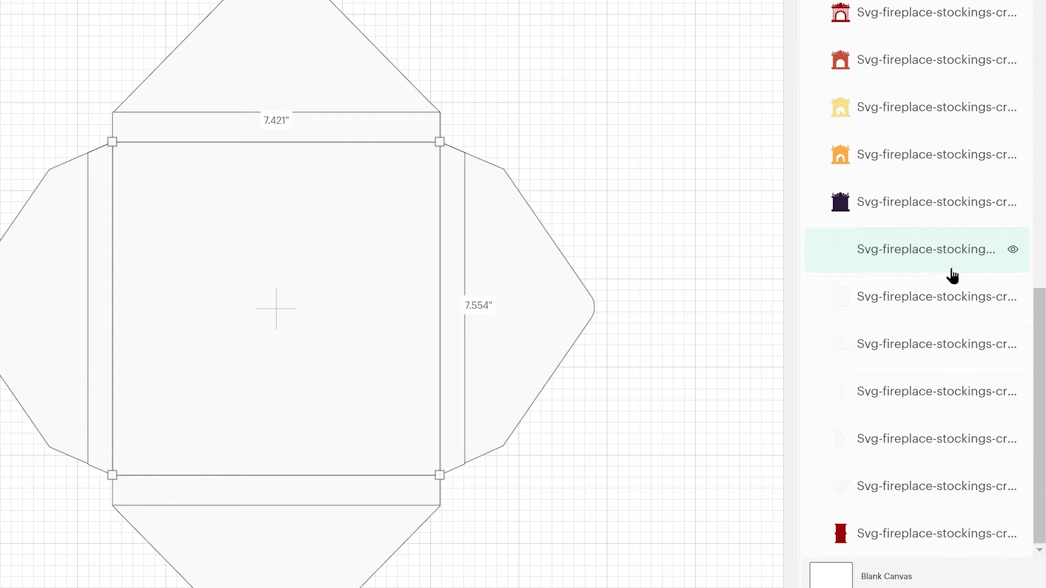
pyautogui.click(1013, 252)
pyautogui.click(1014, 252)
pyautogui.click(1013, 252)
pyautogui.click(1013, 252)
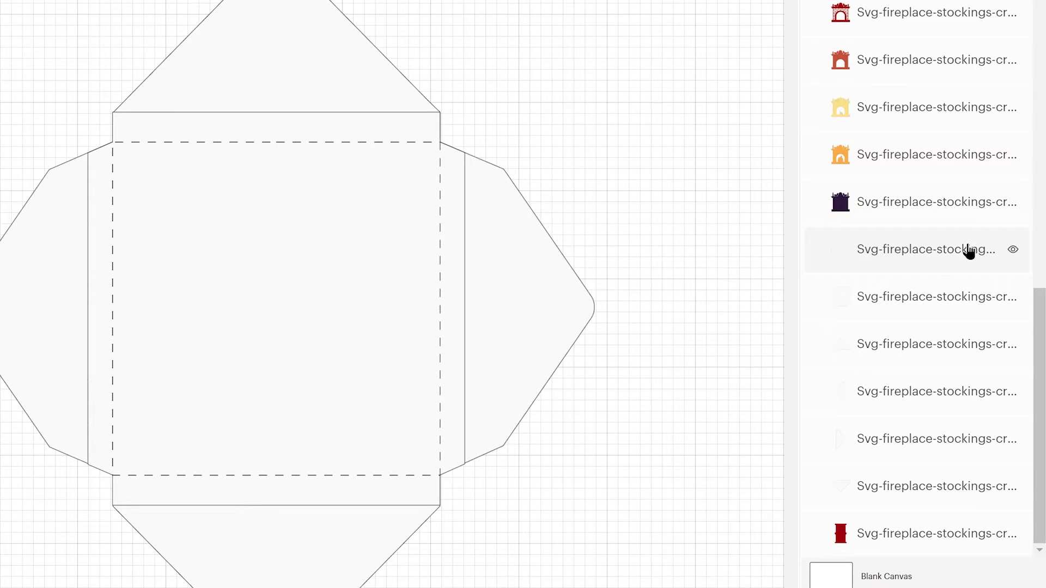
# Step: Rename the square's layer as "score", and undo both the rename and the change to the Score operation
pyautogui.doubleClick(946, 247)
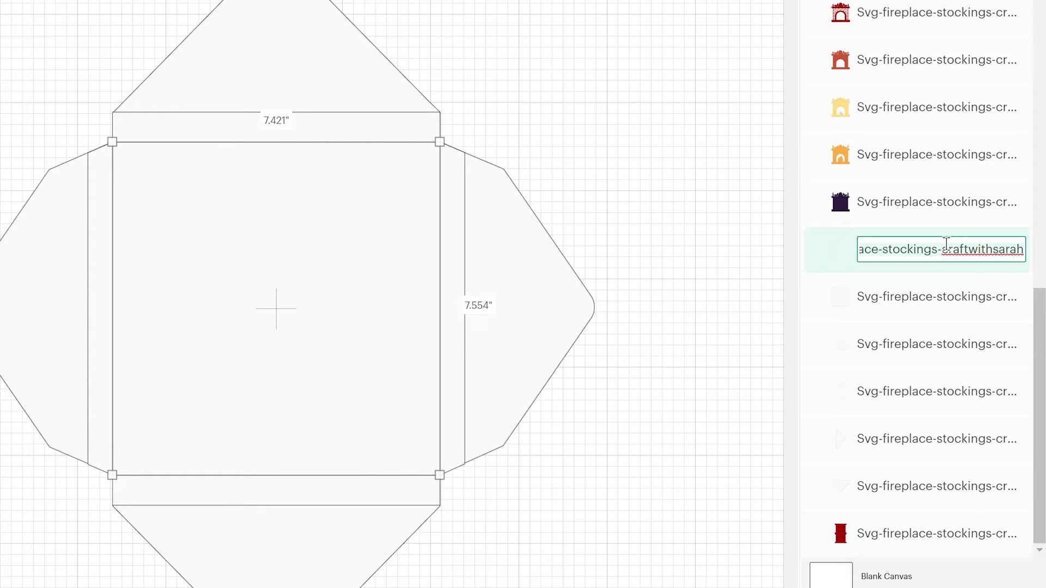
pyautogui.hotkey('ctrl', 'a')
pyautogui.write('score')
pyautogui.press('Return')
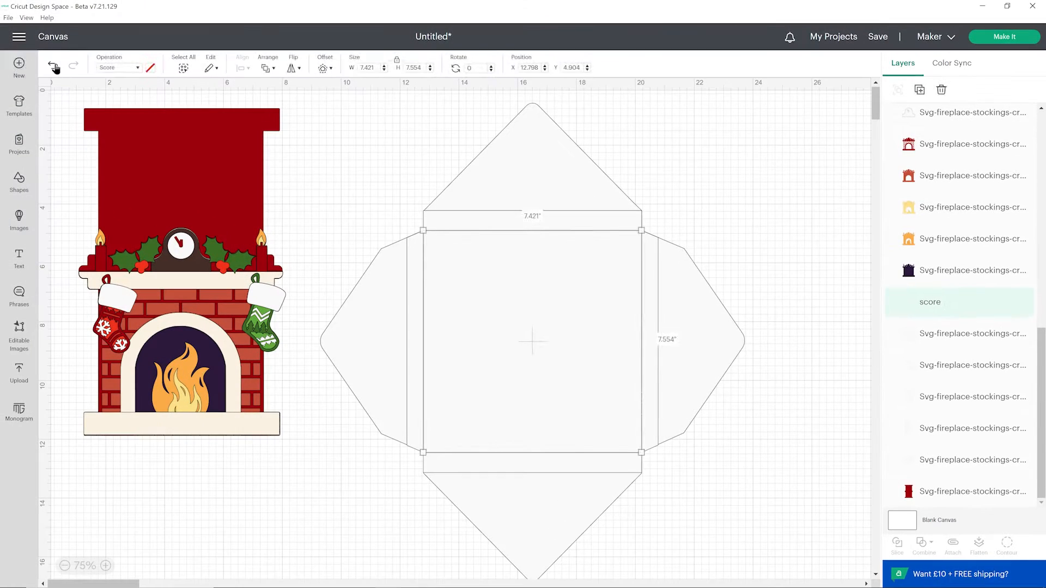
pyautogui.click(54, 66)
pyautogui.click(54, 66)
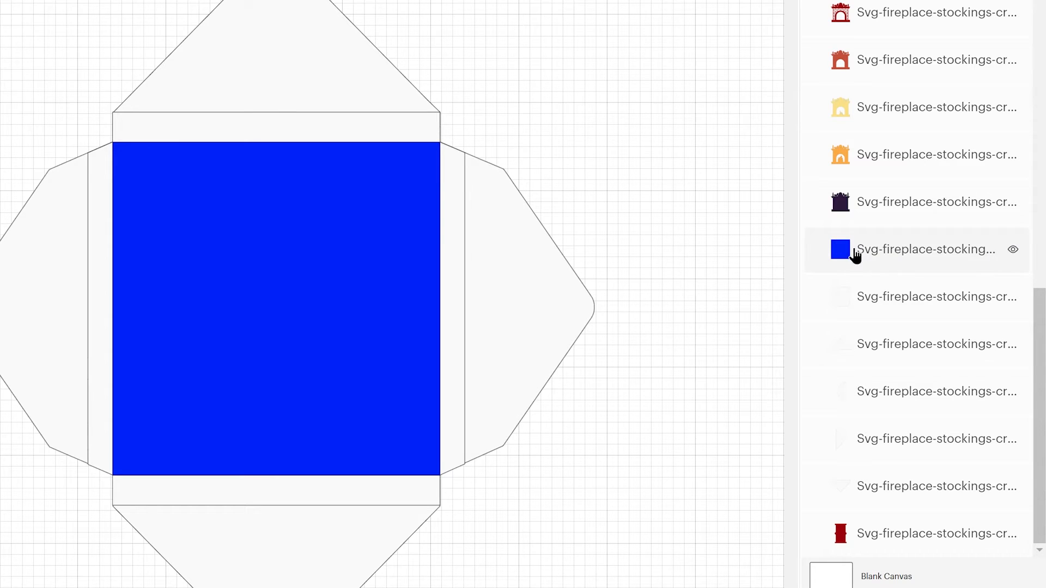
# Step: Rename the blue square's layer as "score"
pyautogui.click(891, 249)
pyautogui.doubleClick(892, 248)
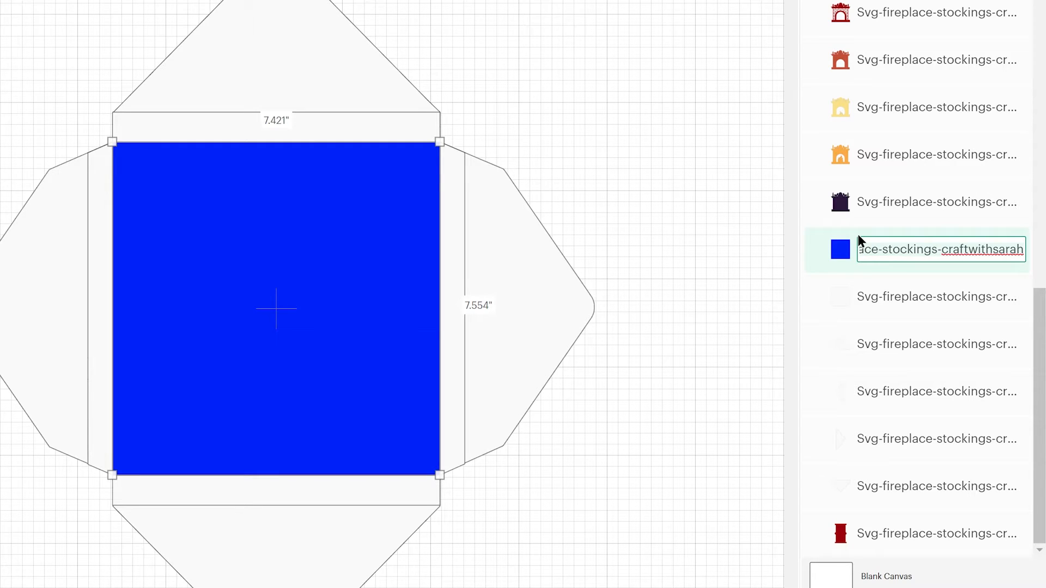
pyautogui.write('score')
pyautogui.press('Return')
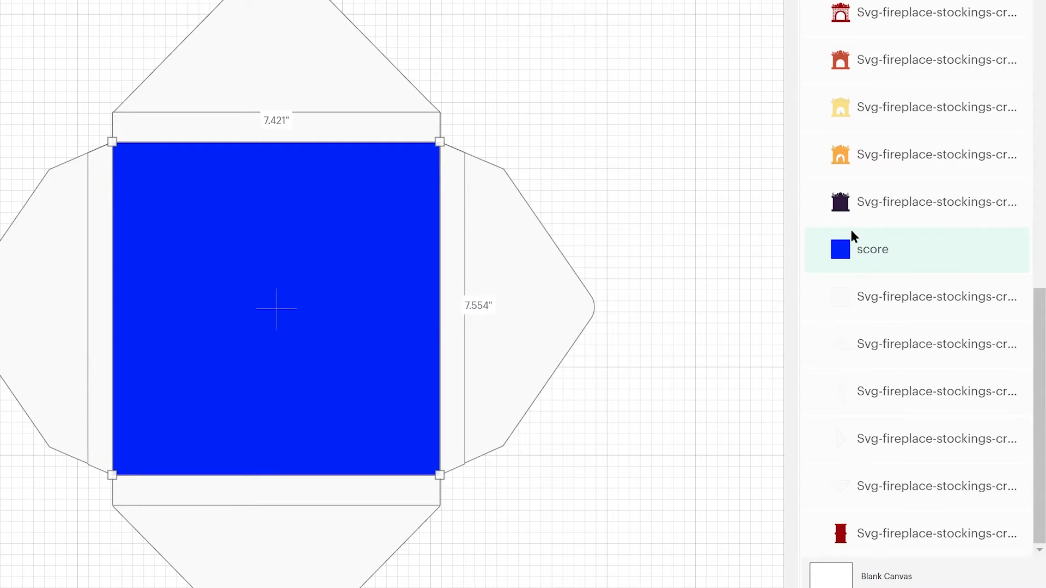
# Step: Rename the envelope base layer directly below the blue square's layer as "attach to score"
pyautogui.doubleClick(924, 295)
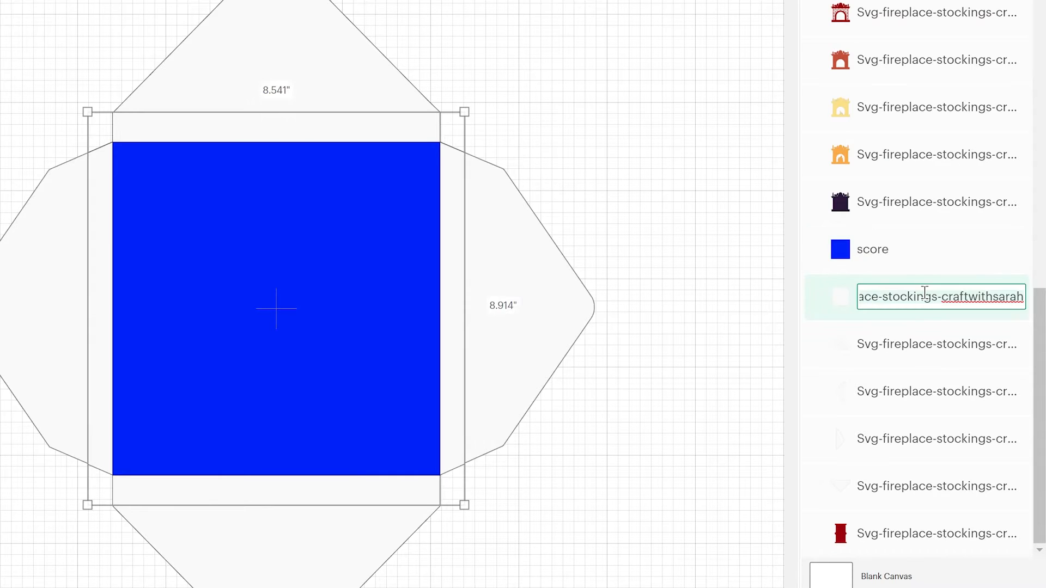
pyautogui.write('attach to score')
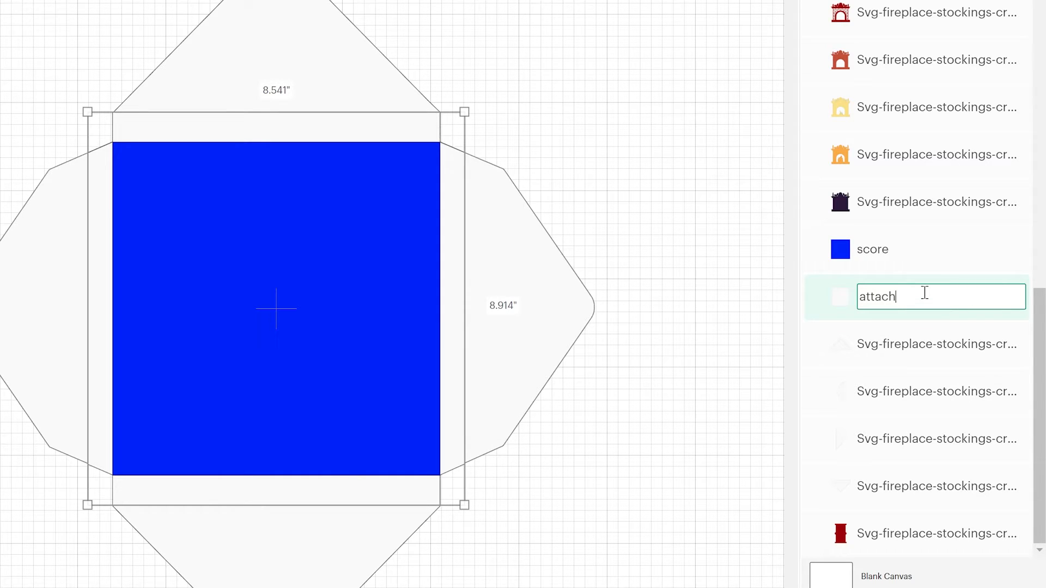
pyautogui.press('Return')
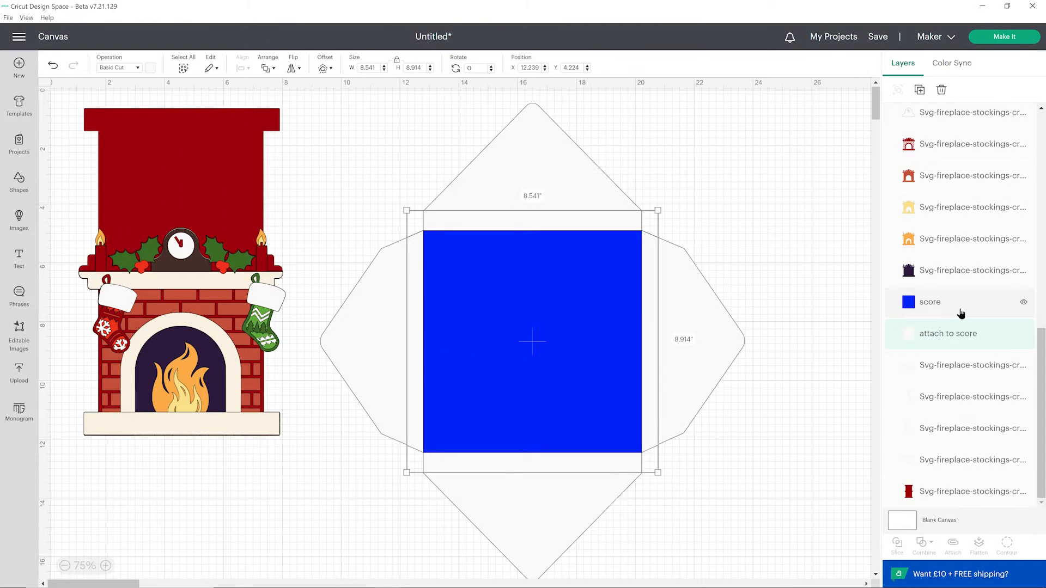
# Step: Set the blue square's operation to Score and attach it to the "attach to score" layer
pyautogui.click(961, 312)
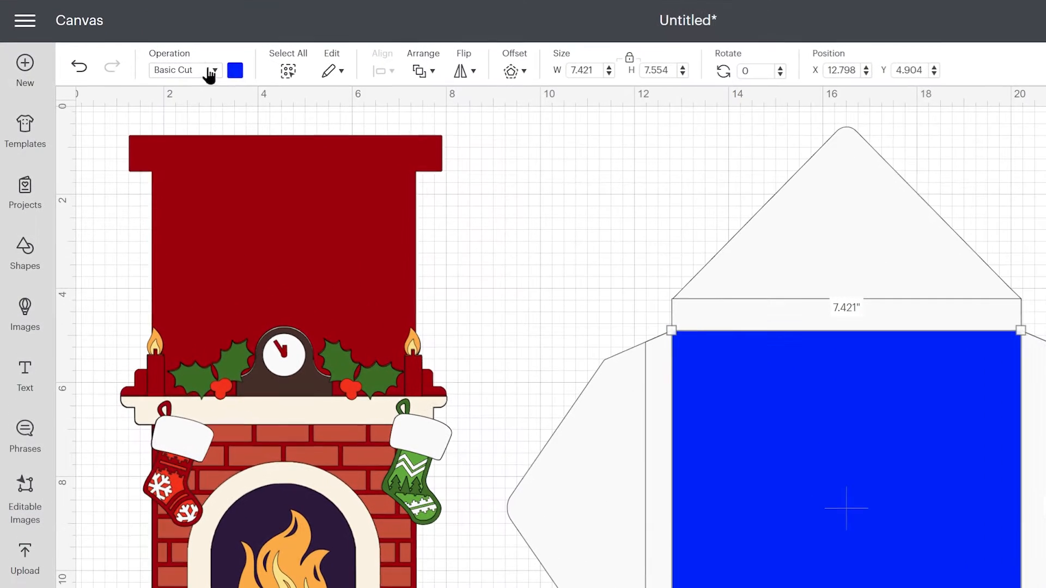
pyautogui.click(184, 70)
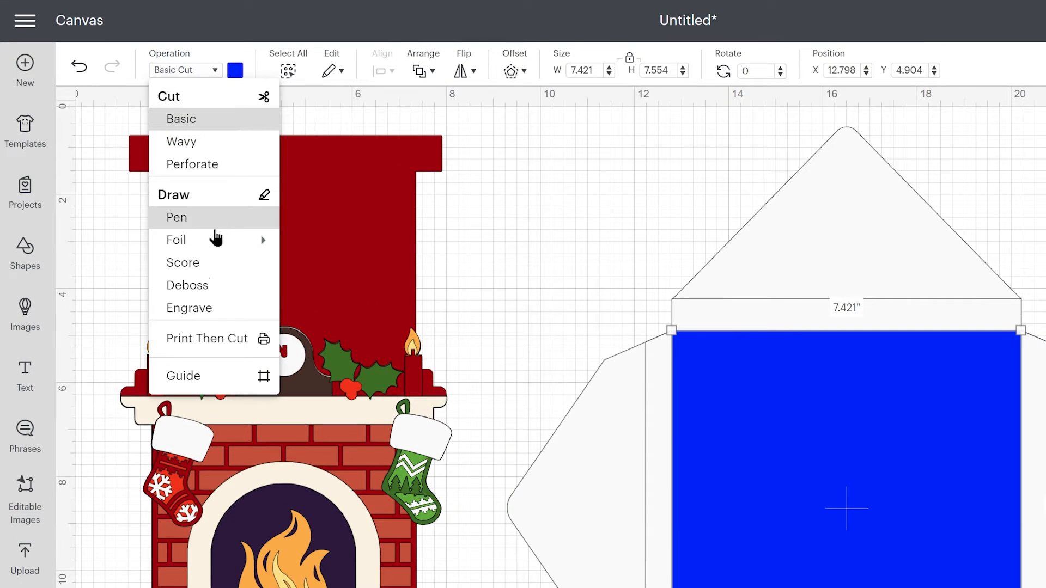
pyautogui.click(183, 263)
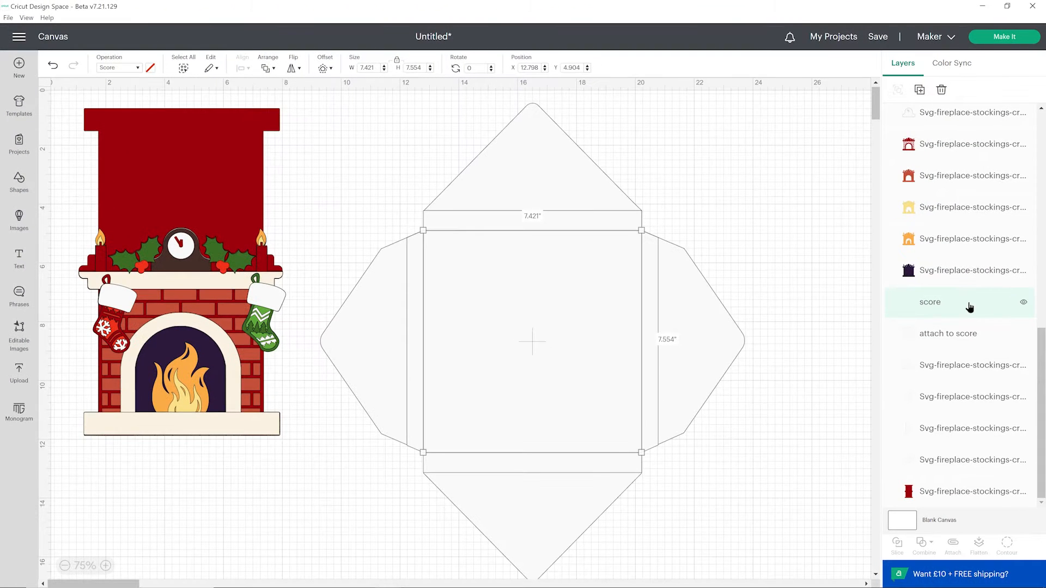
pyautogui.keyDown('shift'); pyautogui.click(996, 341); pyautogui.keyUp('shift')
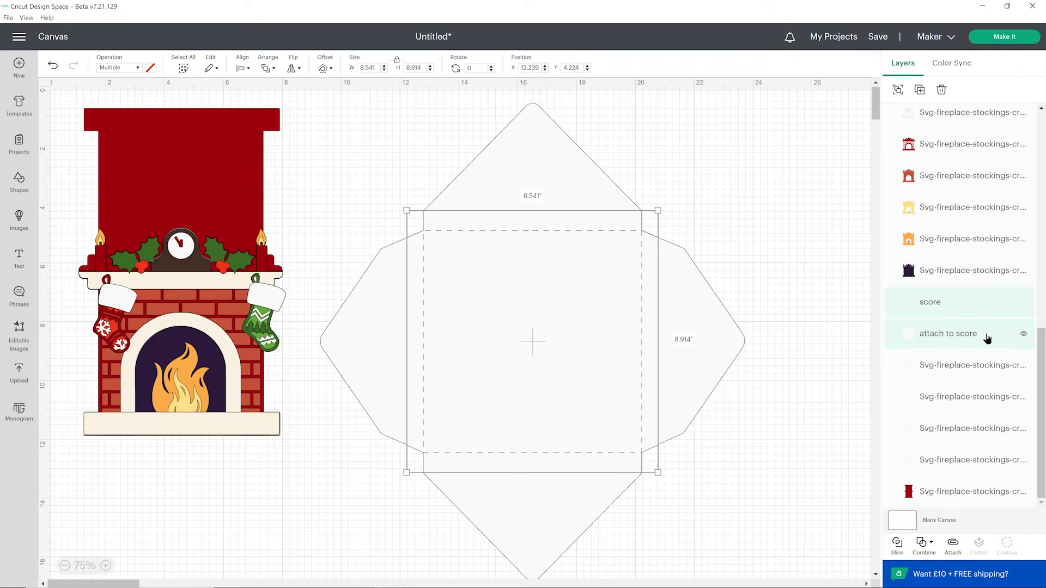
pyautogui.click(953, 543)
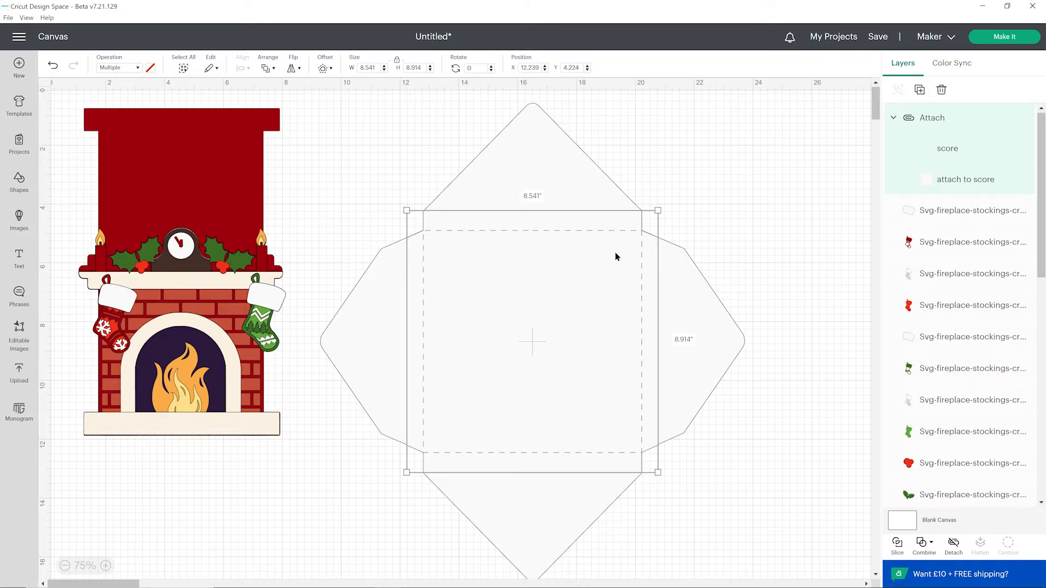
# Step: Group all the envelope pieces and name the group "Envelope"
pyautogui.moveTo(795, 105); pyautogui.dragTo(357, 570)
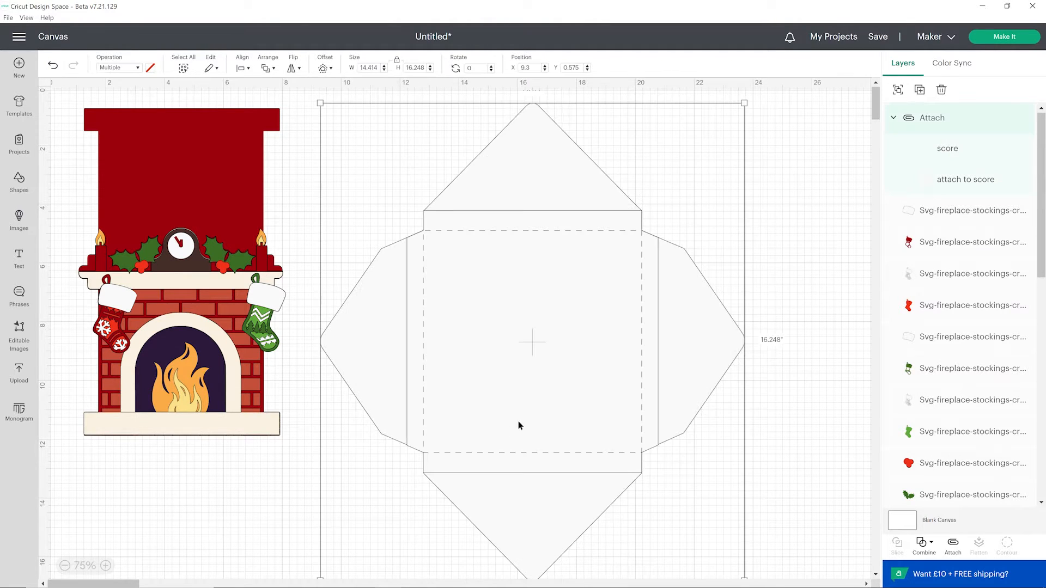
pyautogui.click(897, 89)
pyautogui.doubleClick(928, 118)
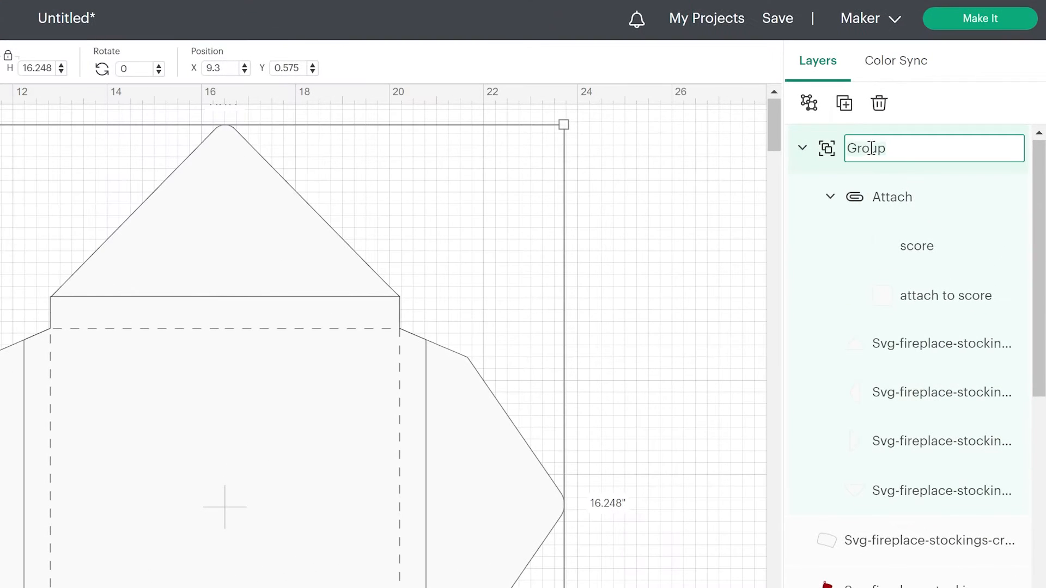
pyautogui.write('Envelope')
pyautogui.press('Return')
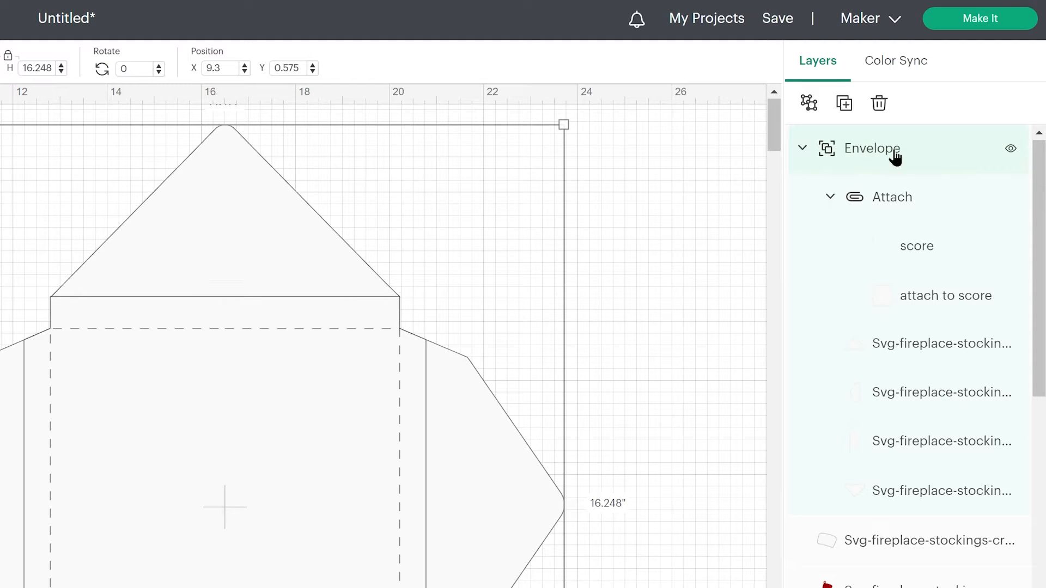
# Step: Collapse the Envelope group in the layer list and hide it on the canvas
pyautogui.click(803, 148)
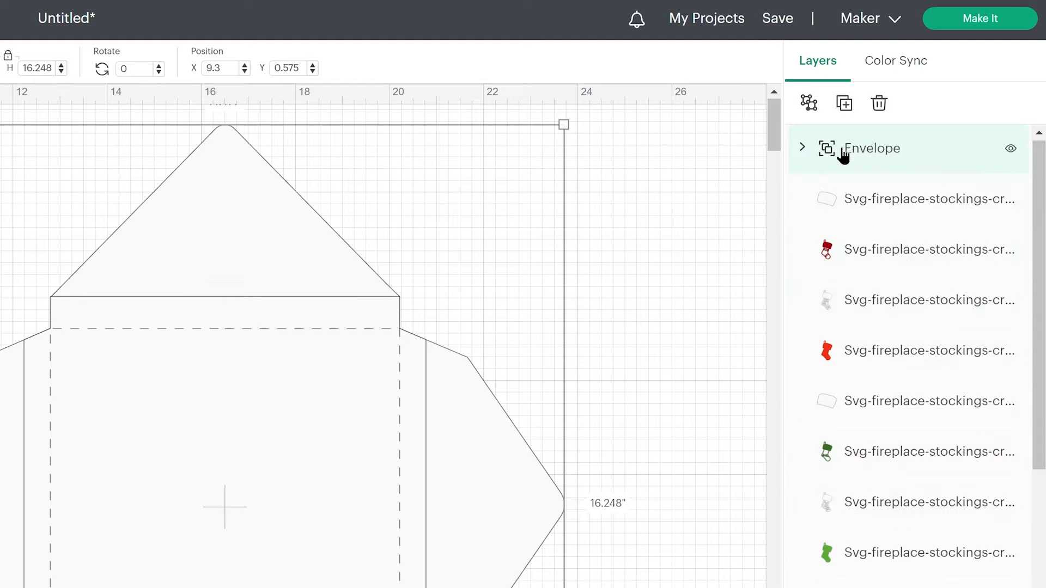
pyautogui.click(1011, 149)
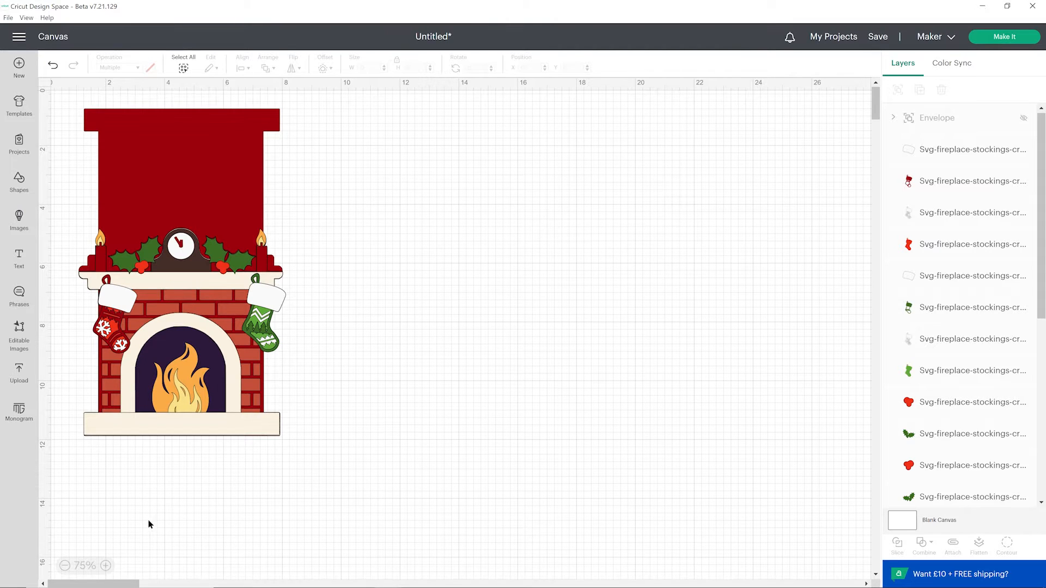
pyautogui.click(106, 566)
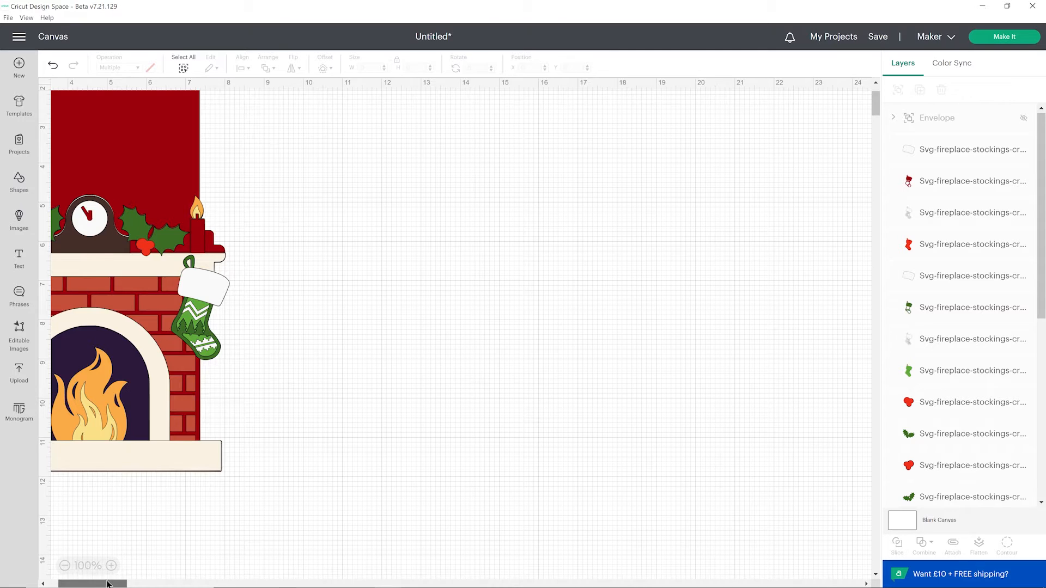
pyautogui.moveTo(115, 582); pyautogui.dragTo(105, 582)
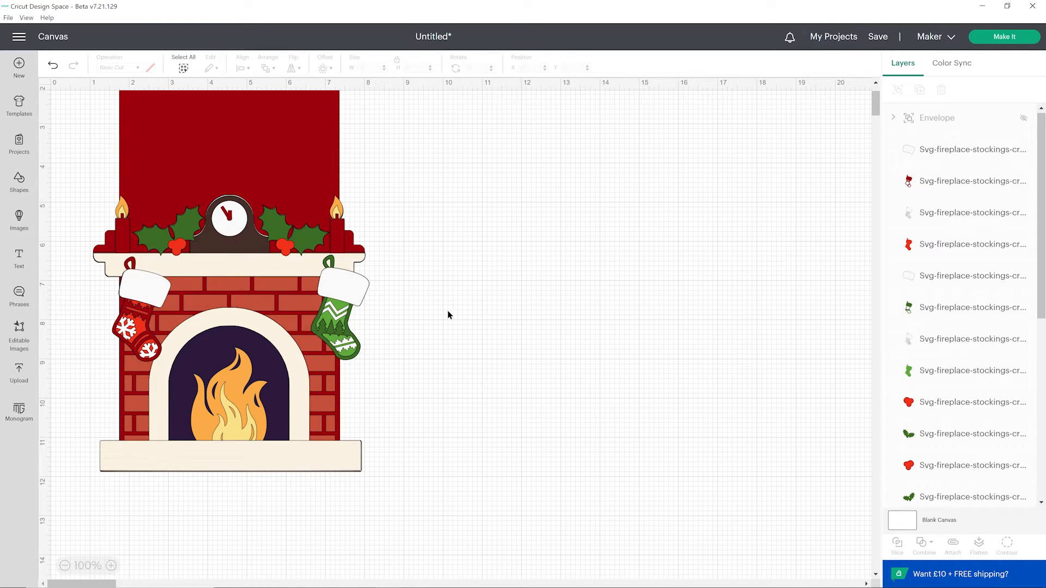
# Step: Move the four red stocking layers together off the fireplace to empty canvas, at about X 10.46, Y 2.67 inches
pyautogui.click(953, 156)
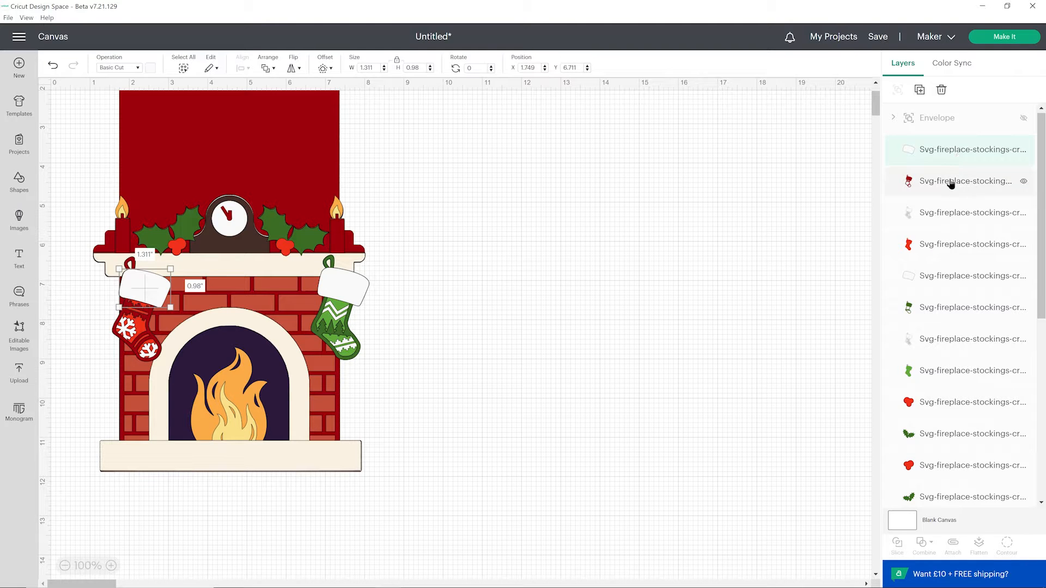
pyautogui.keyDown('shift'); pyautogui.click(945, 212); pyautogui.keyUp('shift')
pyautogui.moveTo(149, 291); pyautogui.dragTo(497, 144)
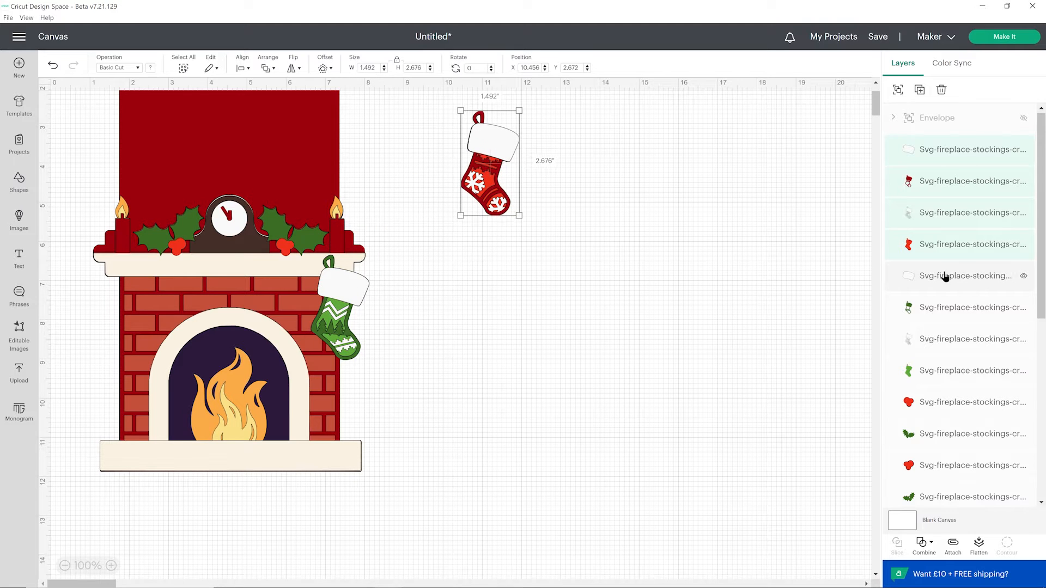
# Step: Move the four green stocking layers off the fireplace to the right of the red stocking and group them
pyautogui.click(959, 277)
pyautogui.keyDown('shift'); pyautogui.click(952, 308); pyautogui.keyUp('shift')
pyautogui.keyDown('shift'); pyautogui.click(938, 370); pyautogui.keyUp('shift')
pyautogui.moveTo(342, 283); pyautogui.dragTo(632, 131)
pyautogui.click(897, 89)
# Step: Group the four red stocking layers and shift the group slightly left, to about X 10.15 inches
pyautogui.moveTo(435, 99); pyautogui.dragTo(538, 259)
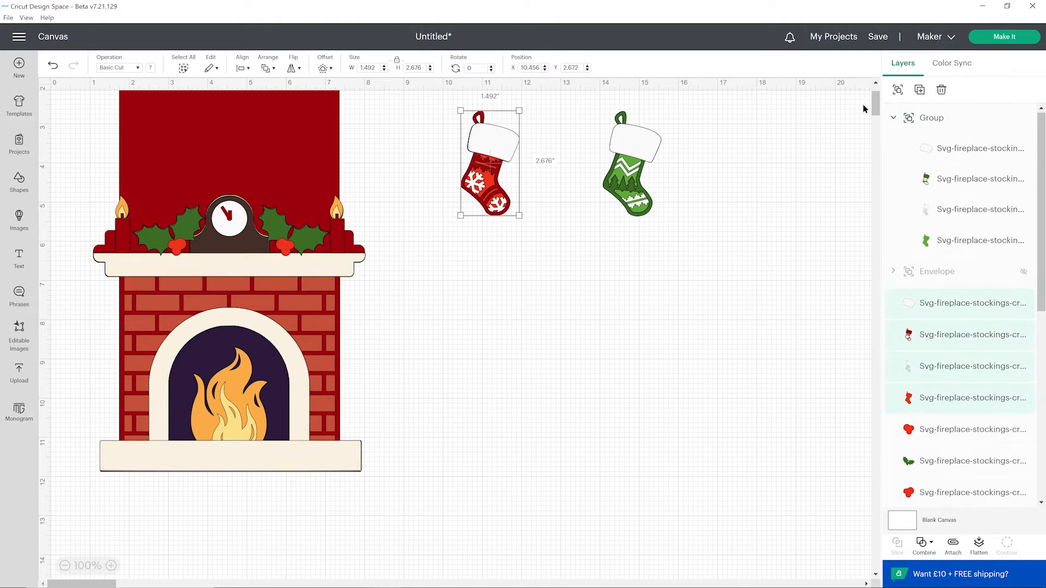
pyautogui.click(897, 89)
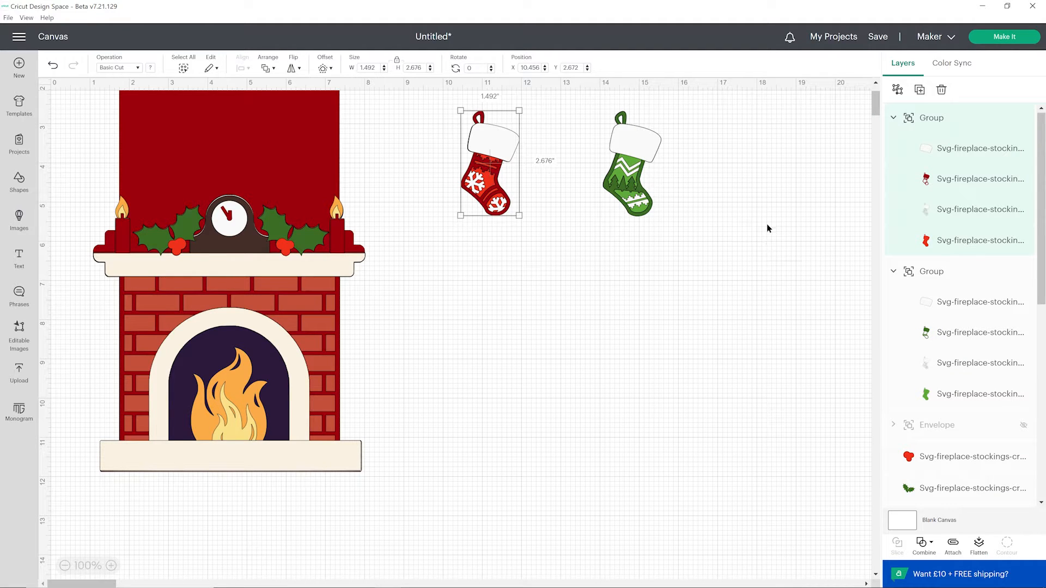
pyautogui.moveTo(499, 144); pyautogui.dragTo(488, 146)
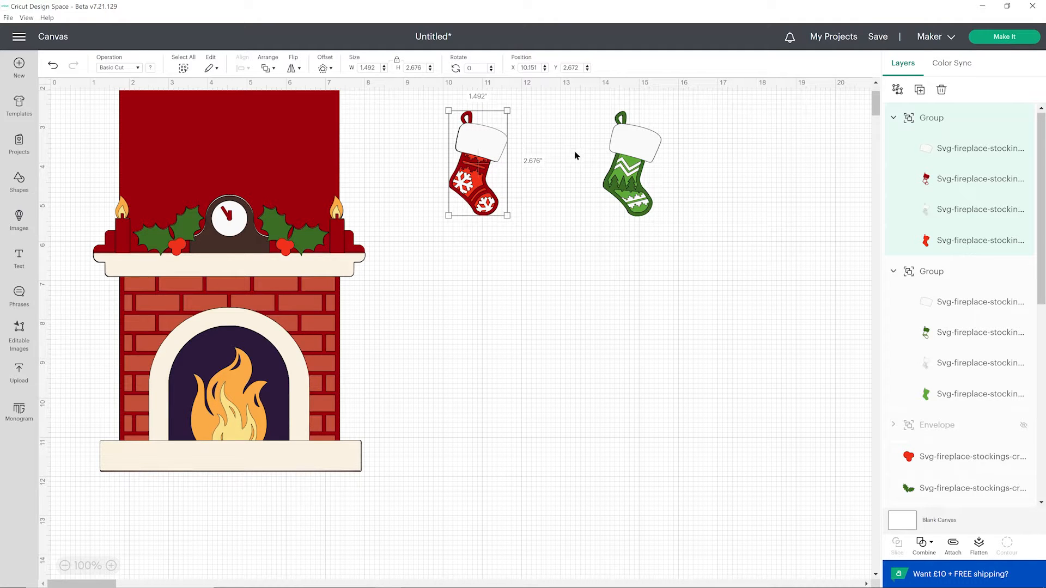
# Step: Duplicate the red stocking group and place the copy below the original, at about X 10.25, Y 6.12 inches
pyautogui.click(920, 89)
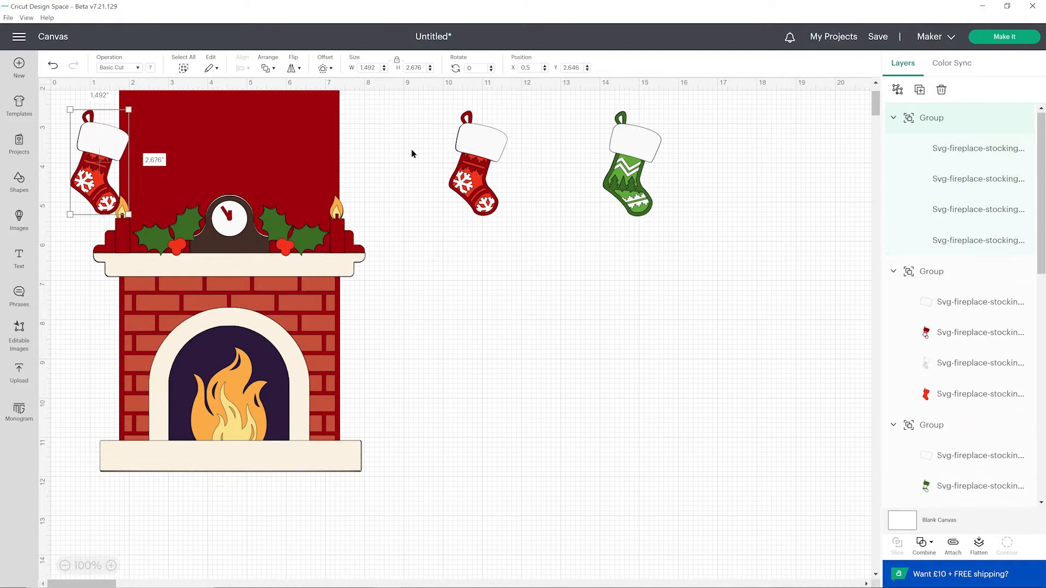
pyautogui.moveTo(88, 135); pyautogui.dragTo(385, 240)
pyautogui.moveTo(480, 274); pyautogui.dragTo(470, 271)
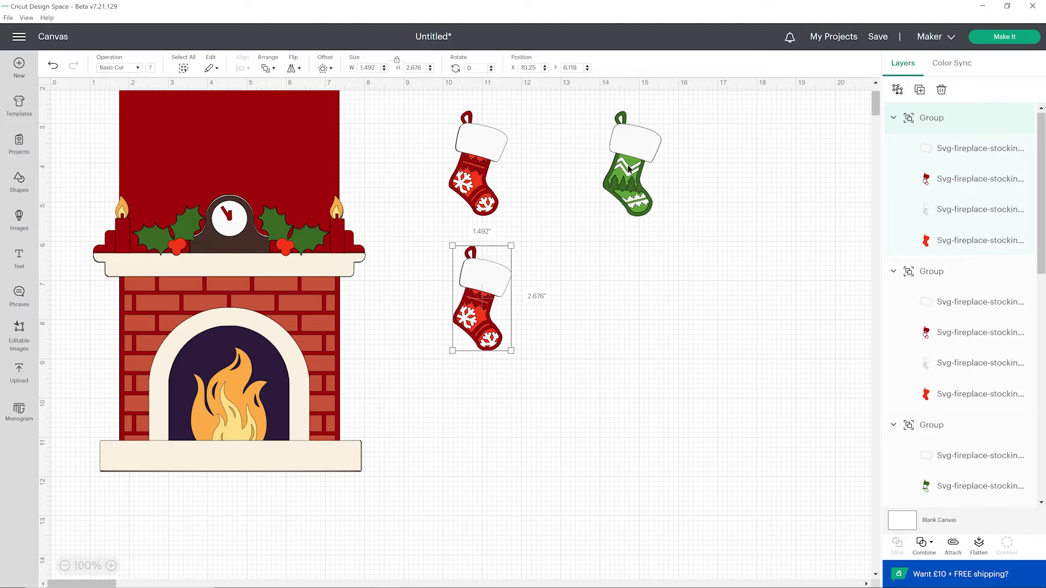
# Step: Duplicate the green stocking group and place the copy below the original, at about X 14.21, Y 6.10 inches
pyautogui.click(640, 147)
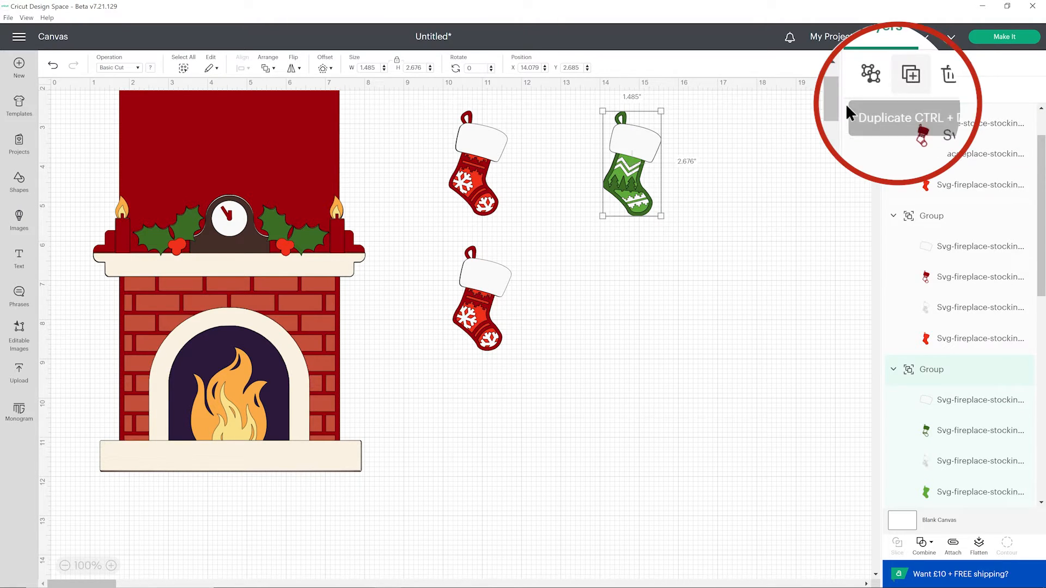
pyautogui.click(920, 89)
pyautogui.moveTo(136, 159); pyautogui.dragTo(653, 274)
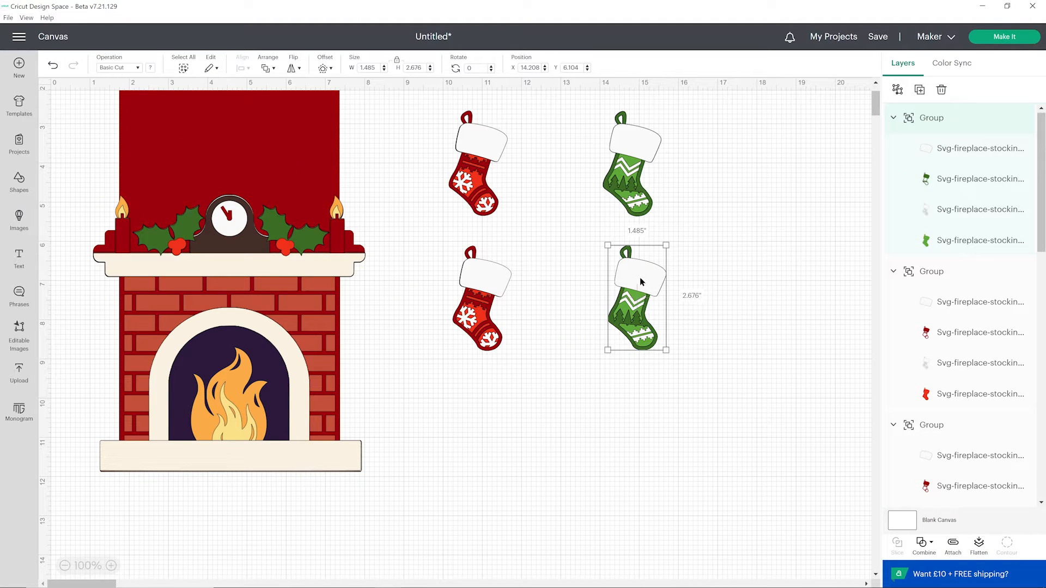
# Step: Recolour the lower red stocking with a navy blue patterned layer and a light blue base layer
pyautogui.click(493, 287)
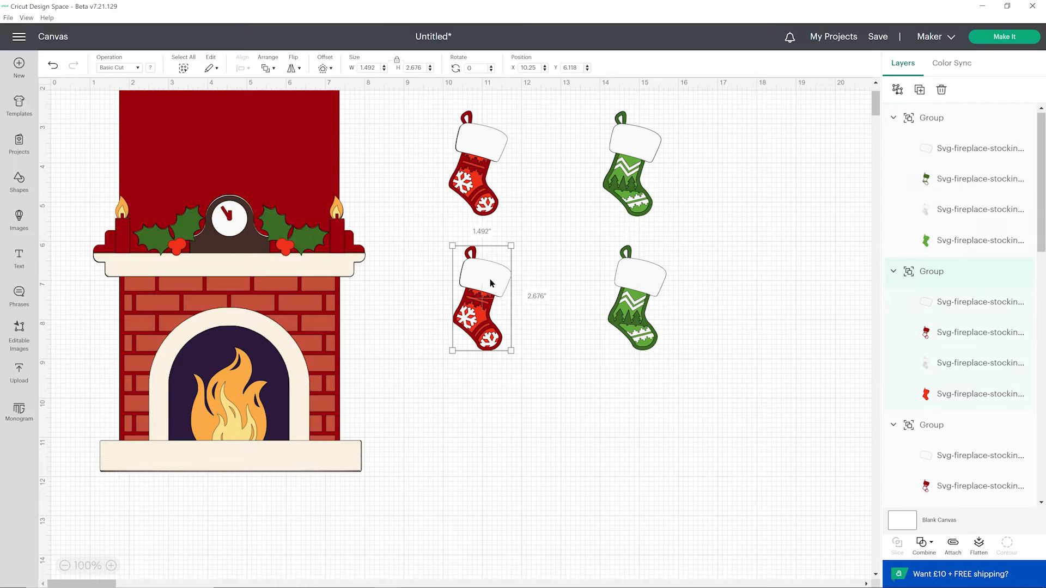
pyautogui.click(948, 336)
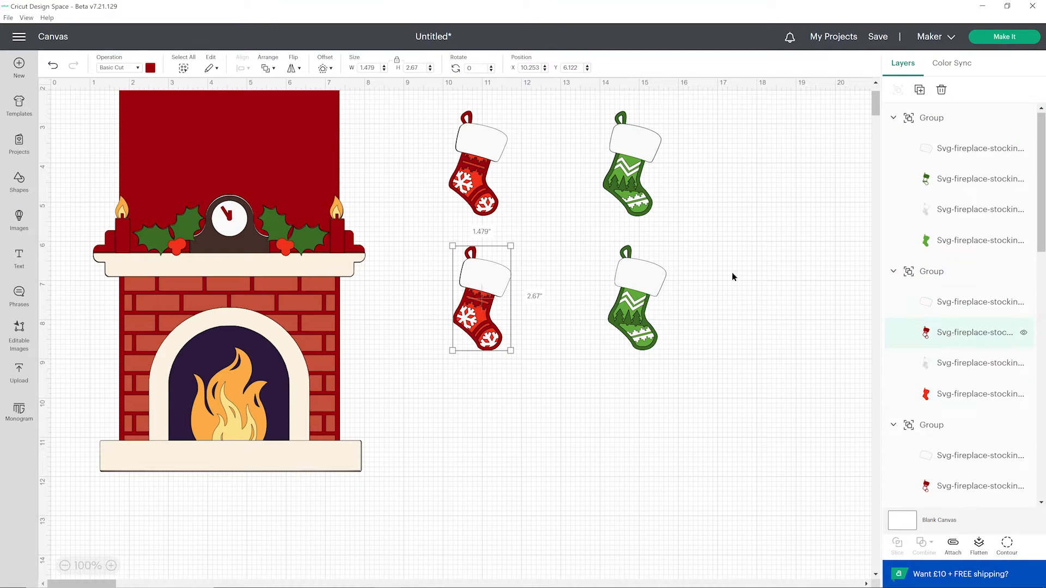
pyautogui.click(150, 68)
pyautogui.click(186, 171)
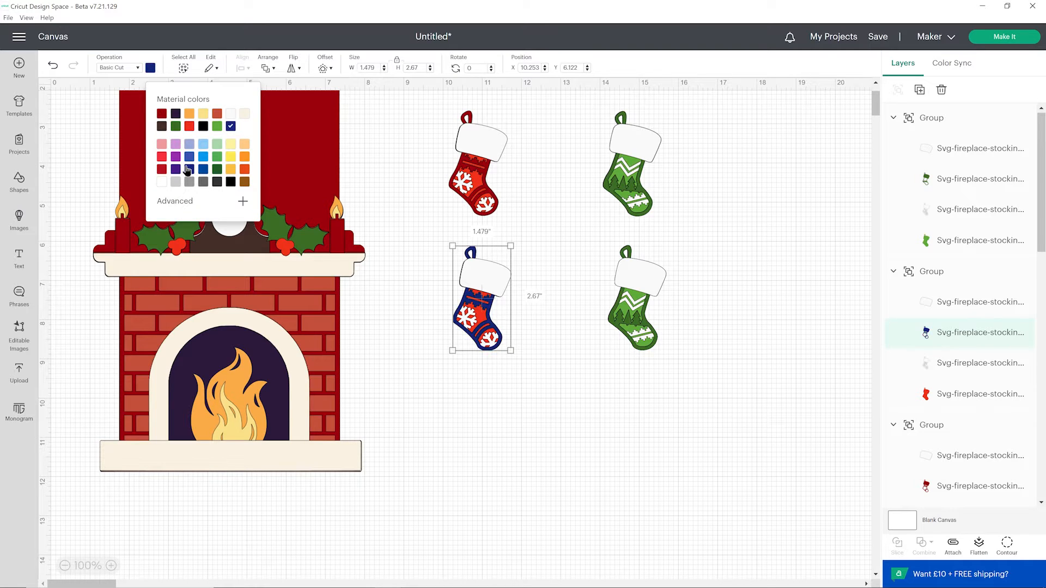
pyautogui.click(953, 402)
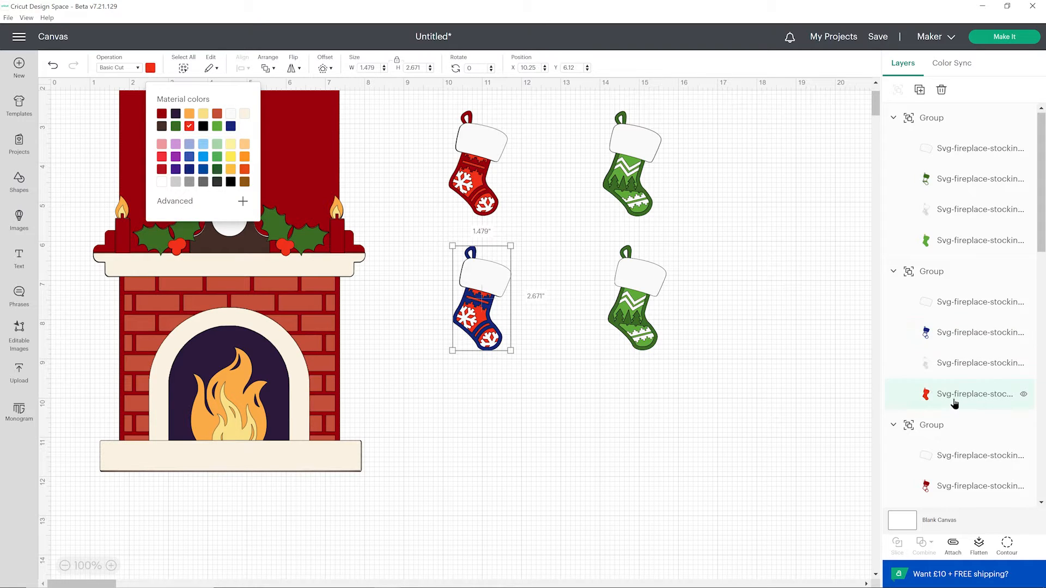
pyautogui.click(202, 144)
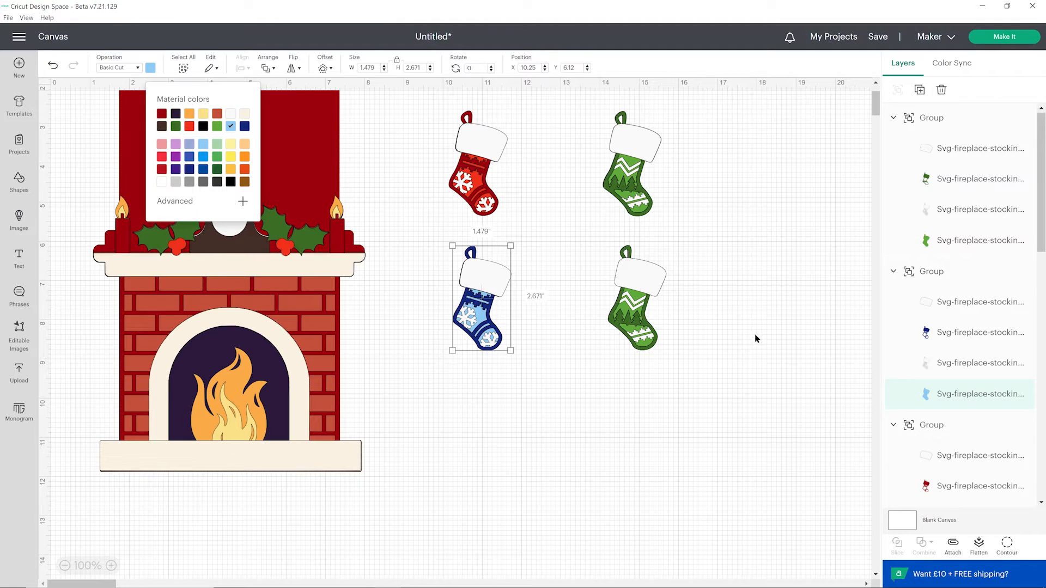
pyautogui.scroll(-5, 1014, 338)
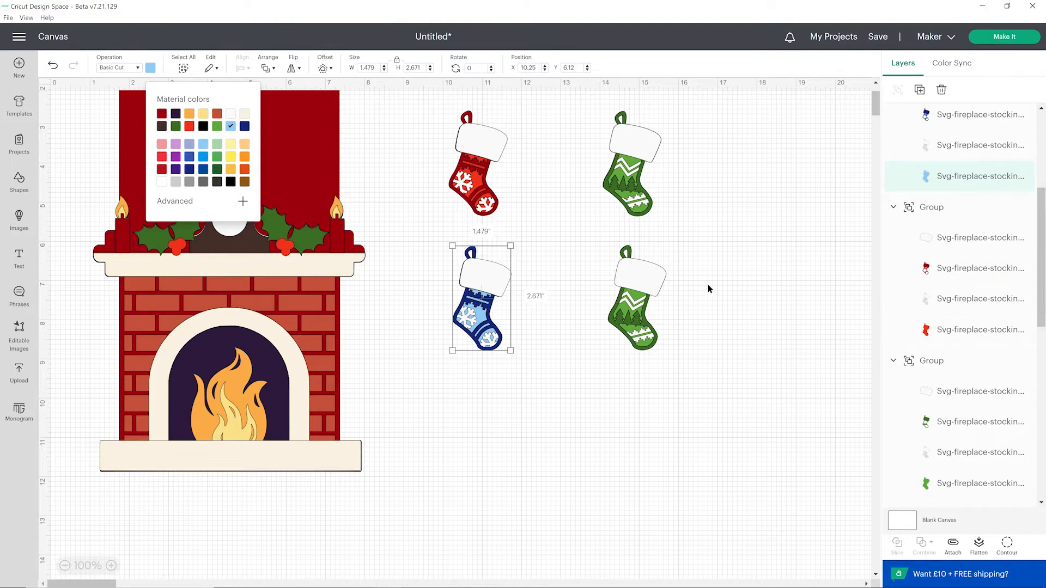
# Step: Try light purple on the lower green stocking's patterned layer and very dark purple on its base layer
pyautogui.click(647, 295)
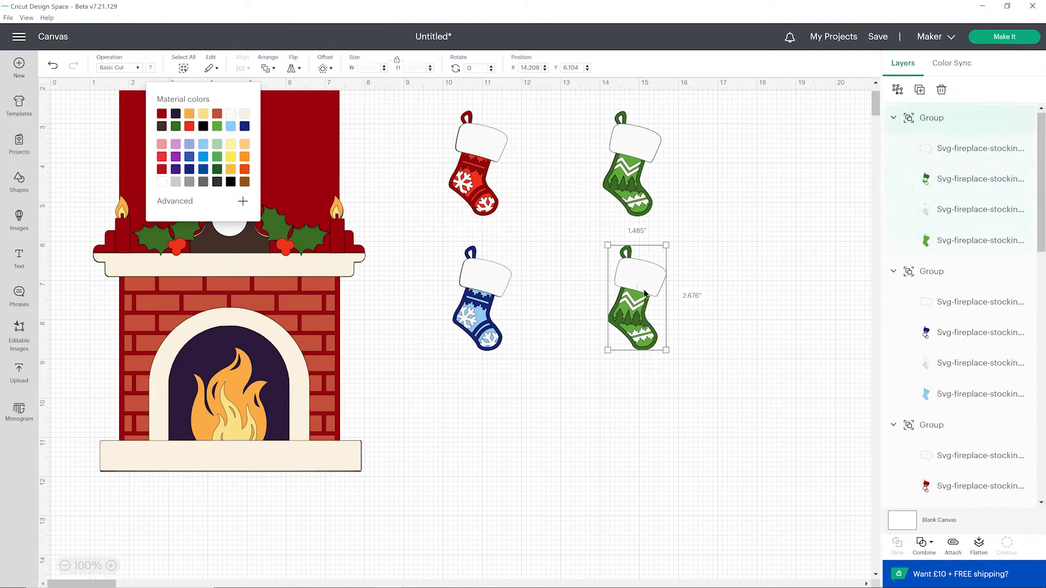
pyautogui.click(963, 185)
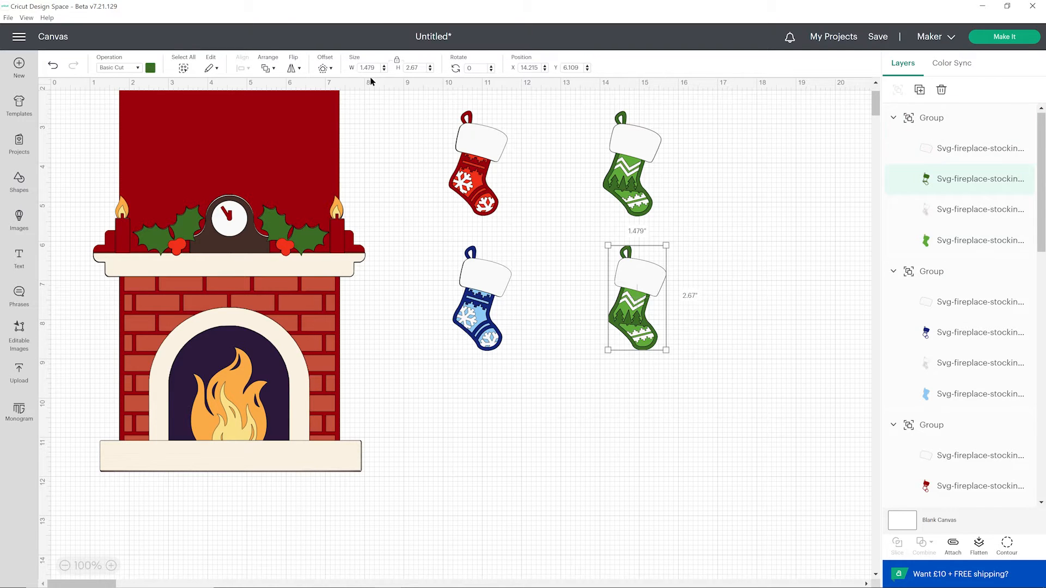
pyautogui.click(150, 68)
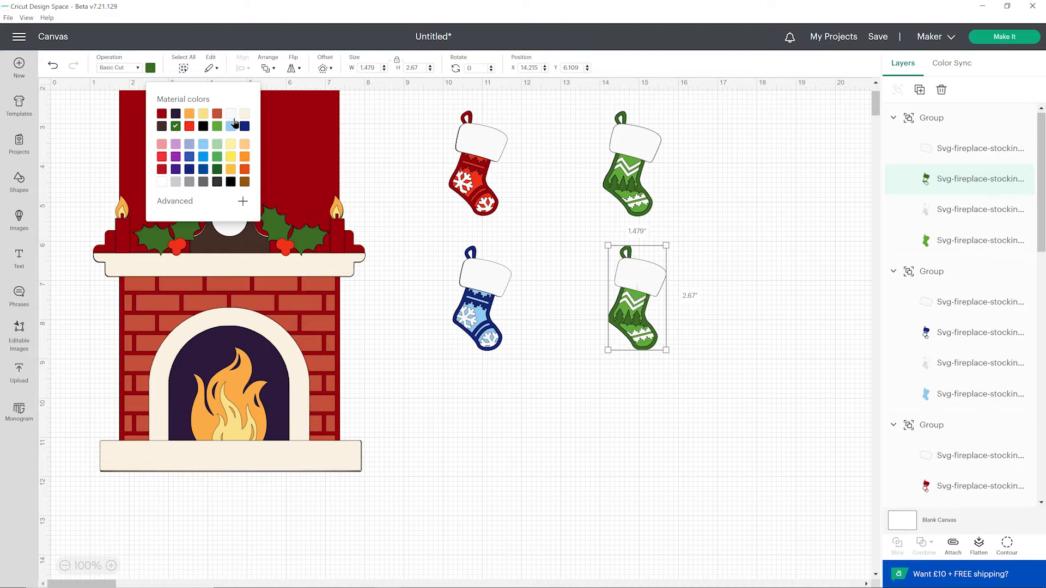
pyautogui.click(177, 146)
pyautogui.click(964, 240)
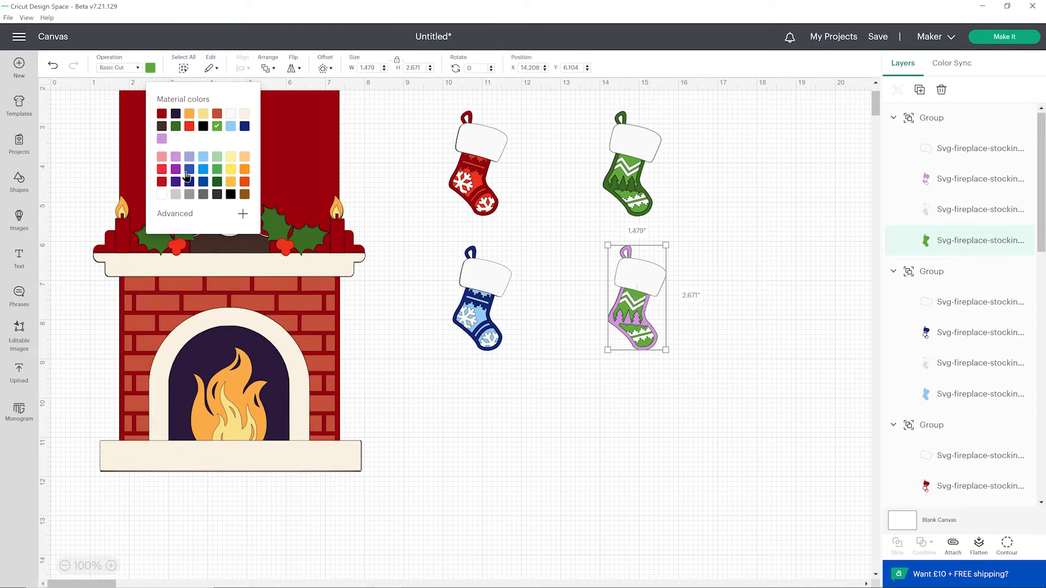
pyautogui.click(176, 114)
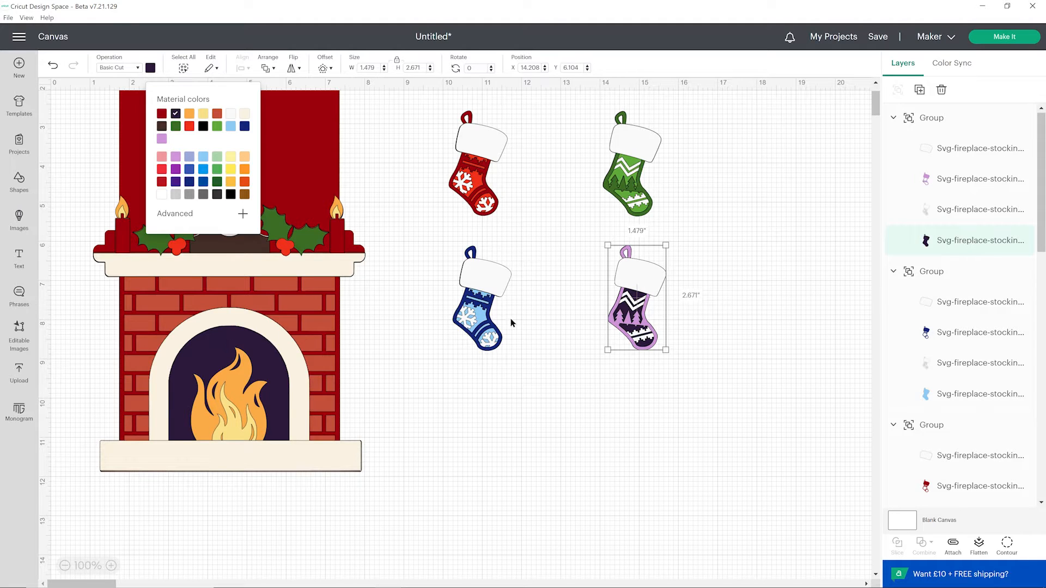
pyautogui.click(835, 282)
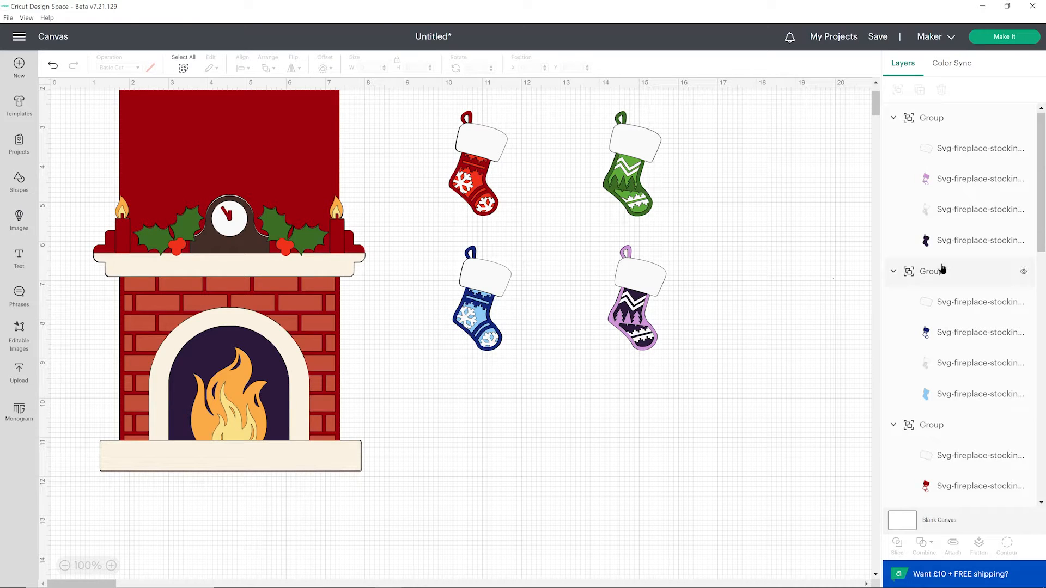
# Step: Recolour the light purple stocking with a very dark purple patterned layer and a mid purple base layer
pyautogui.click(966, 184)
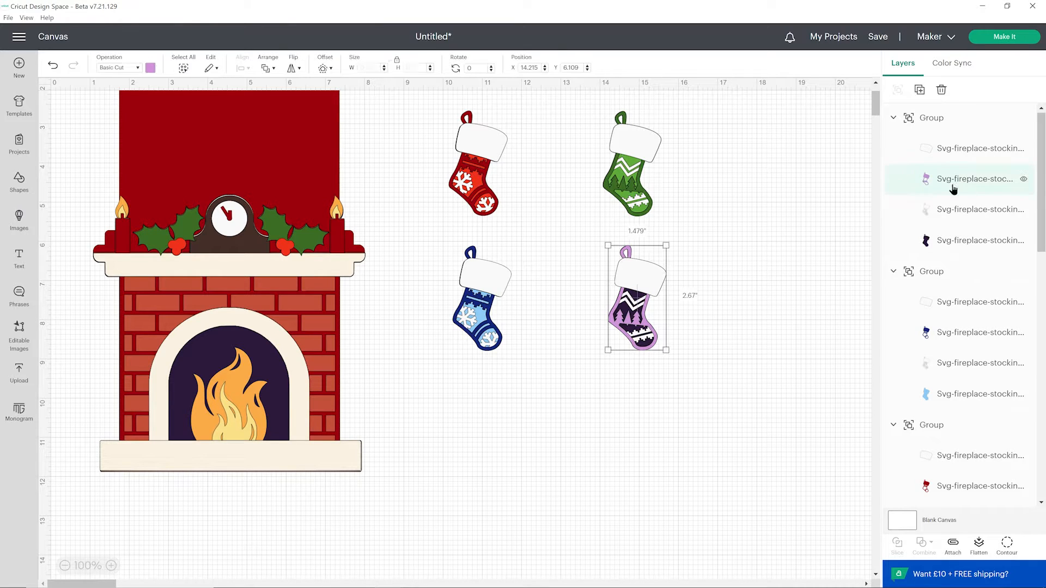
pyautogui.click(150, 68)
pyautogui.click(176, 114)
pyautogui.click(1008, 241)
pyautogui.click(175, 169)
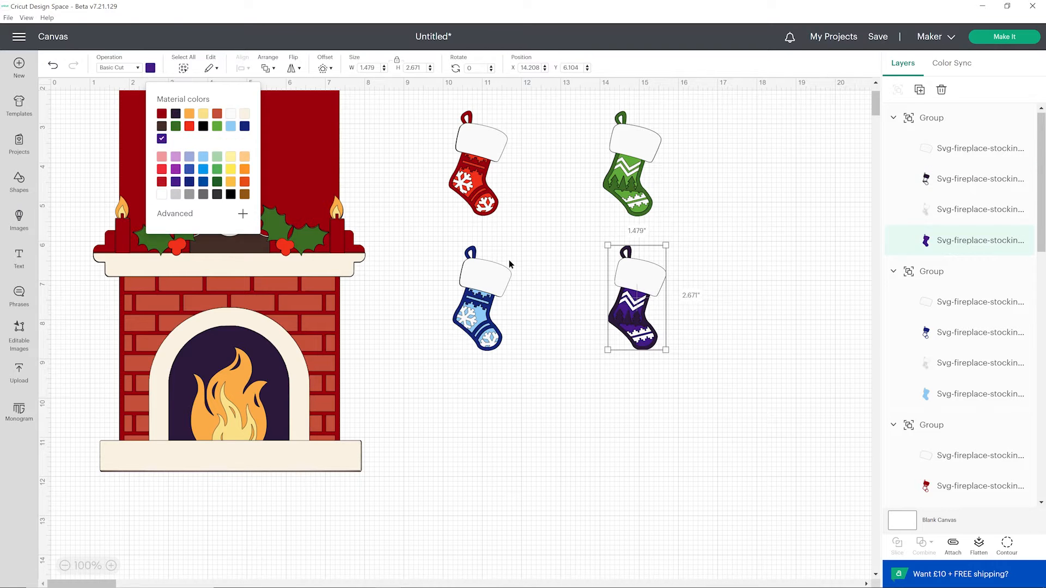
pyautogui.click(799, 351)
# Step: Hang the stockings in a row along the mantel in the order blue, purple, red, green
pyautogui.moveTo(509, 280); pyautogui.dragTo(149, 293)
pyautogui.moveTo(651, 289); pyautogui.dragTo(199, 300)
pyautogui.moveTo(489, 161); pyautogui.dragTo(258, 298)
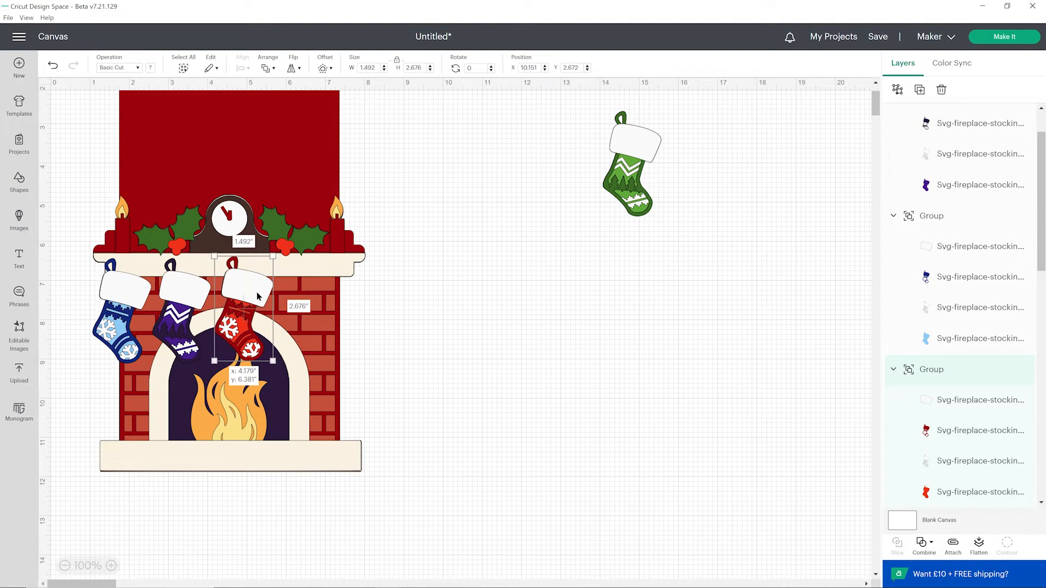
pyautogui.moveTo(629, 147); pyautogui.dragTo(334, 295)
pyautogui.click(459, 306)
pyautogui.click(253, 294)
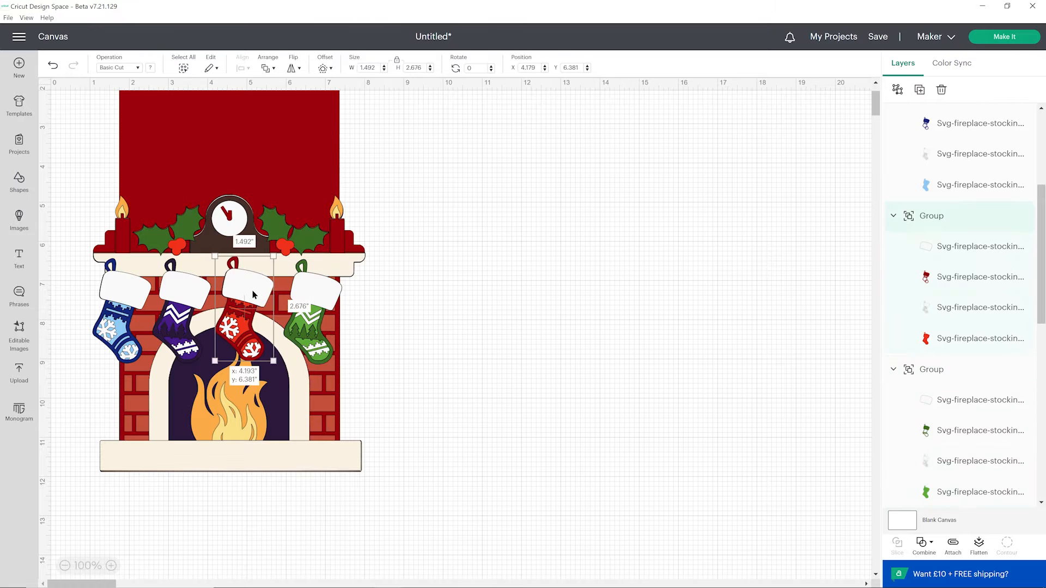
# Step: Duplicate the green stocking on the mantel and place the copy as a fifth stocking at the row's right end
pyautogui.click(314, 311)
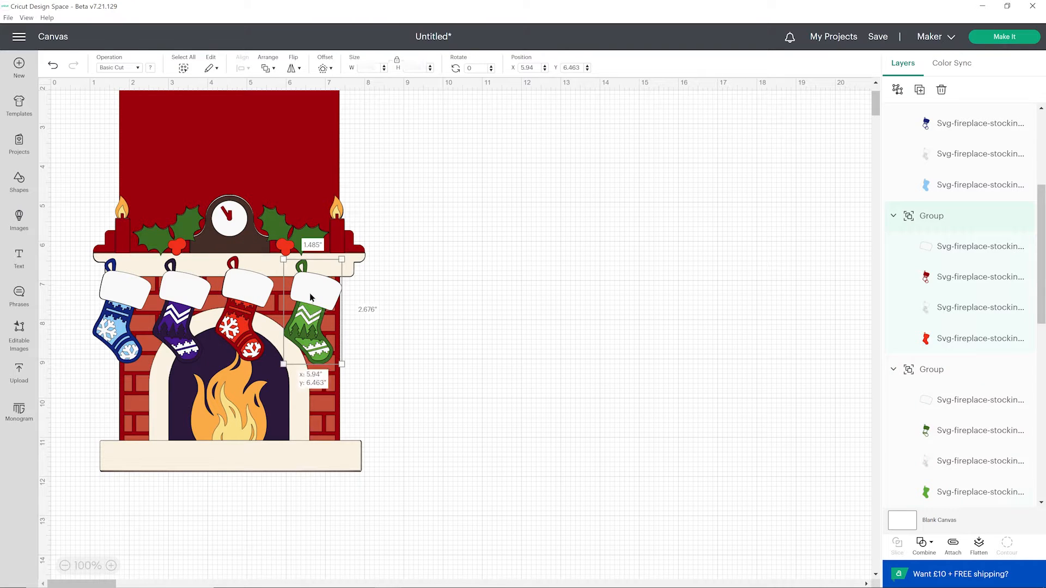
pyautogui.click(920, 89)
pyautogui.moveTo(148, 181); pyautogui.dragTo(395, 305)
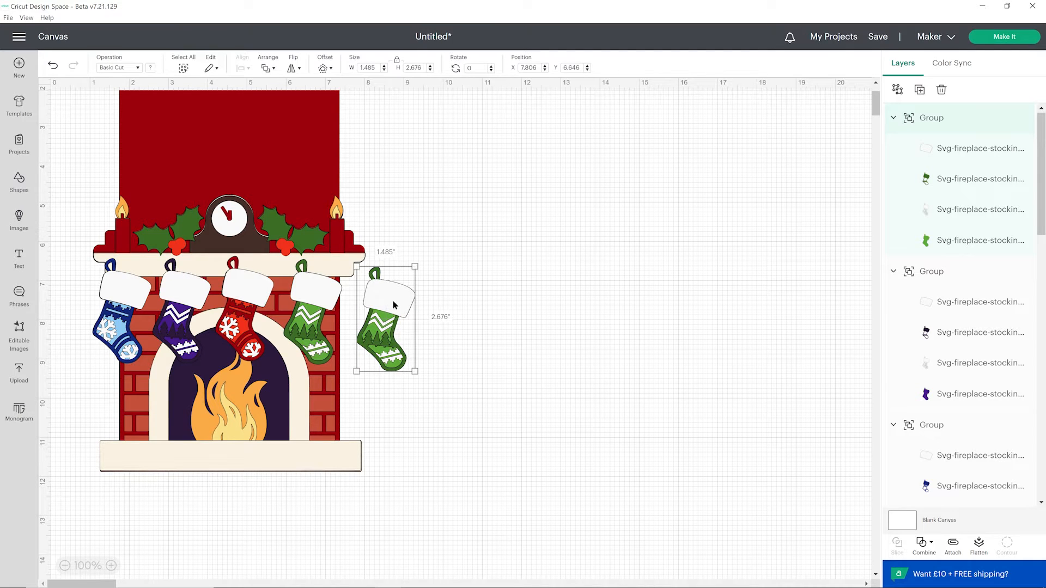
pyautogui.moveTo(395, 305); pyautogui.dragTo(379, 299)
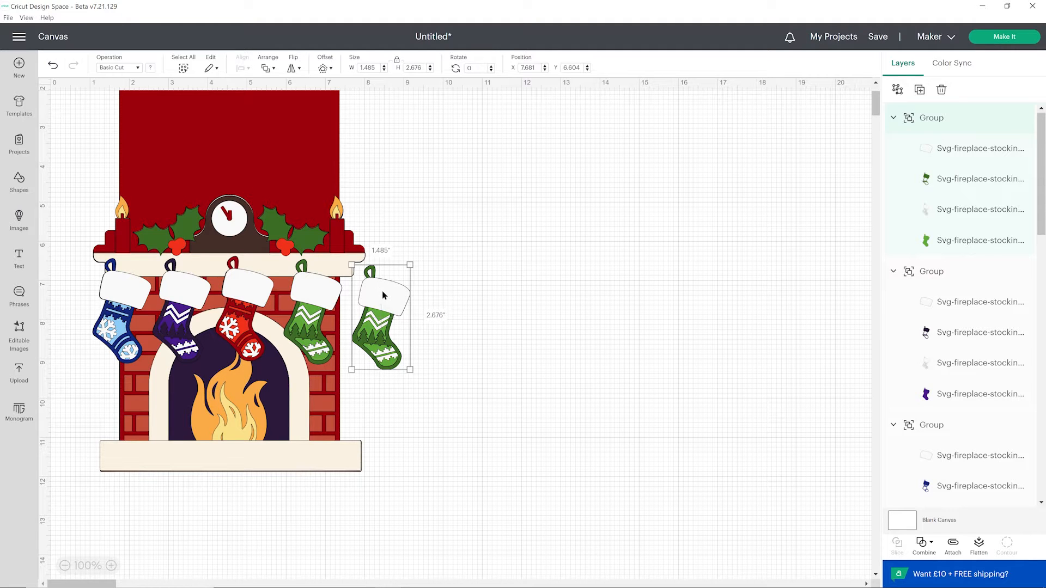
# Step: Select all five stockings and scale them down together to about 7.15 × 2.56 inches
pyautogui.keyDown('shift'); pyautogui.click(308, 293); pyautogui.keyUp('shift')
pyautogui.keyDown('shift'); pyautogui.click(230, 293); pyautogui.keyUp('shift')
pyautogui.keyDown('shift'); pyautogui.click(185, 288); pyautogui.keyUp('shift')
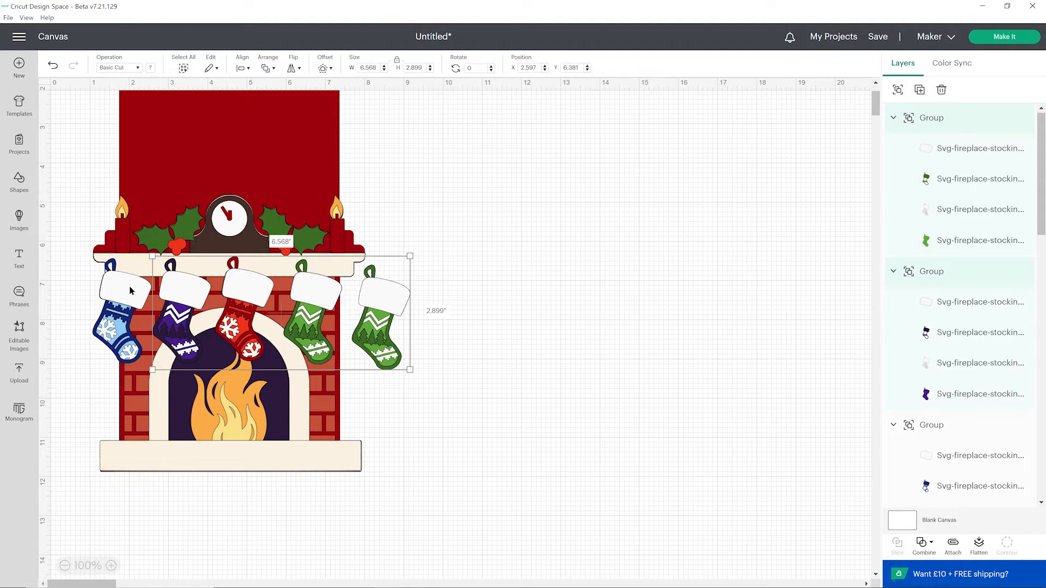
pyautogui.keyDown('shift'); pyautogui.click(130, 290); pyautogui.keyUp('shift')
pyautogui.moveTo(408, 366); pyautogui.dragTo(379, 358)
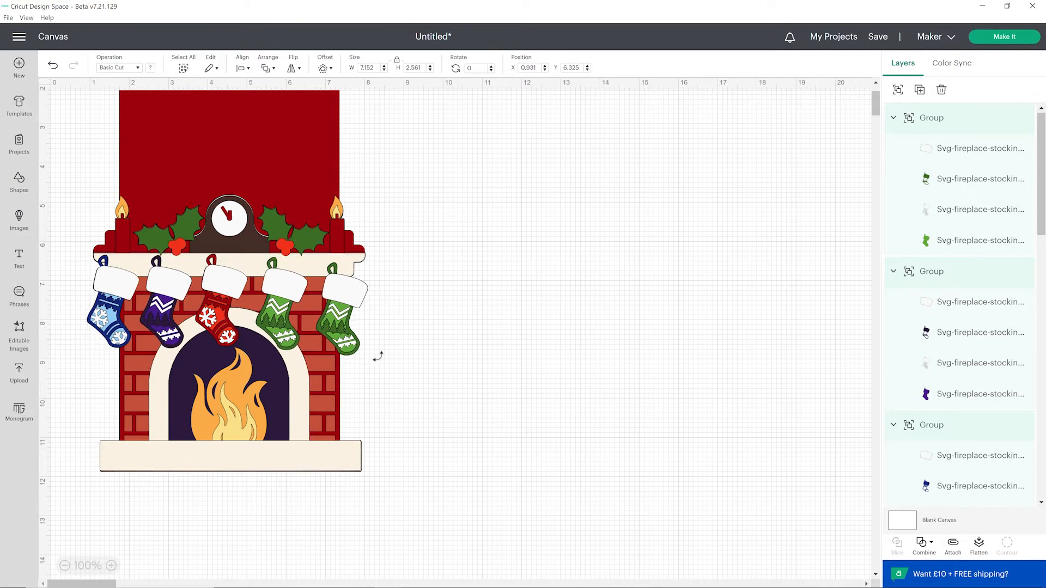
# Step: Try spacing the five smaller stockings more evenly beneath the mantel by moving them individually inward
pyautogui.hotkey('ctrl', 'z')
pyautogui.click(324, 327)
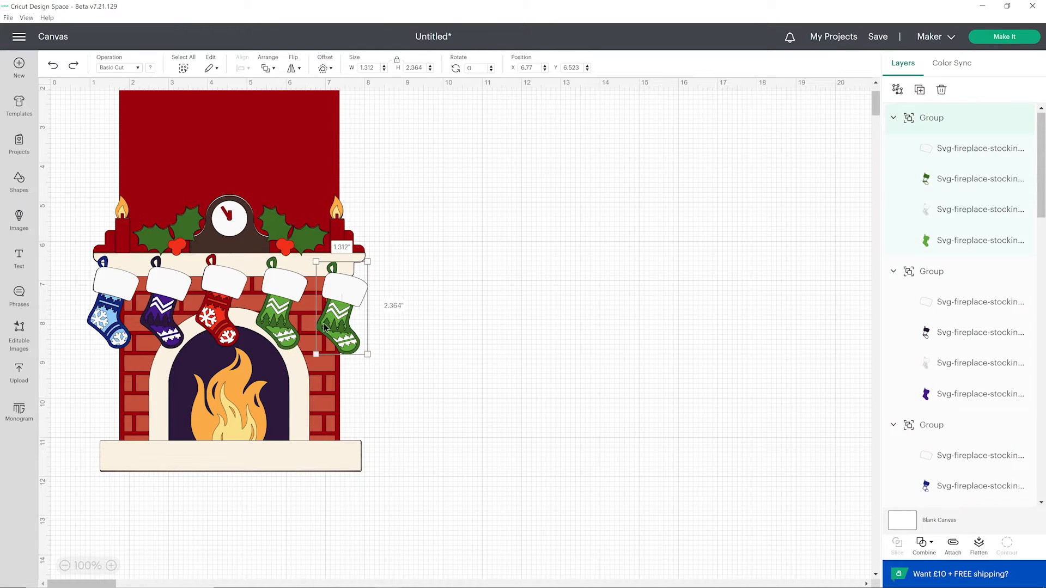
pyautogui.moveTo(334, 290); pyautogui.dragTo(324, 289)
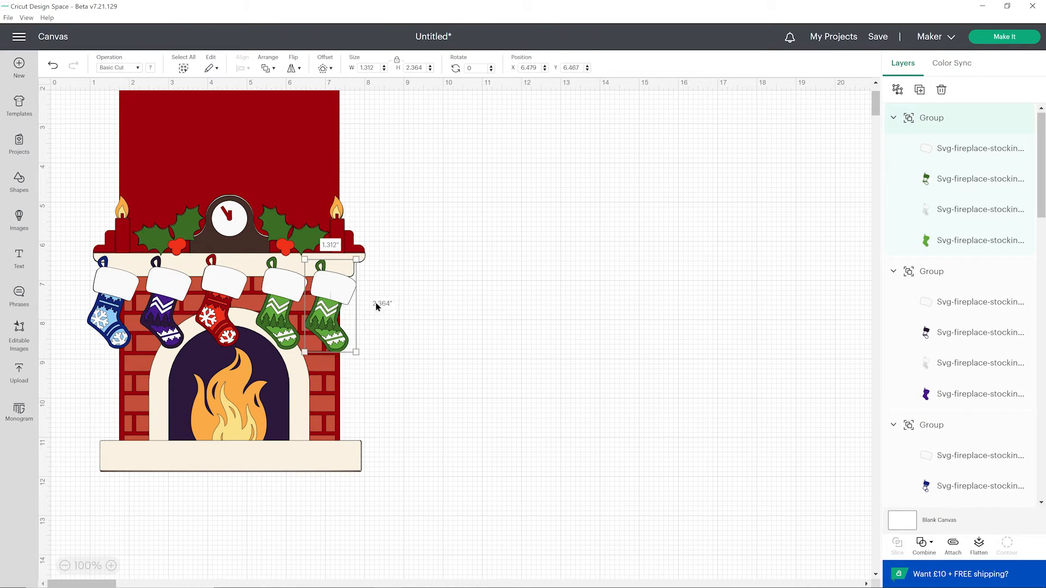
pyautogui.moveTo(207, 275); pyautogui.dragTo(240, 285)
pyautogui.click(467, 310)
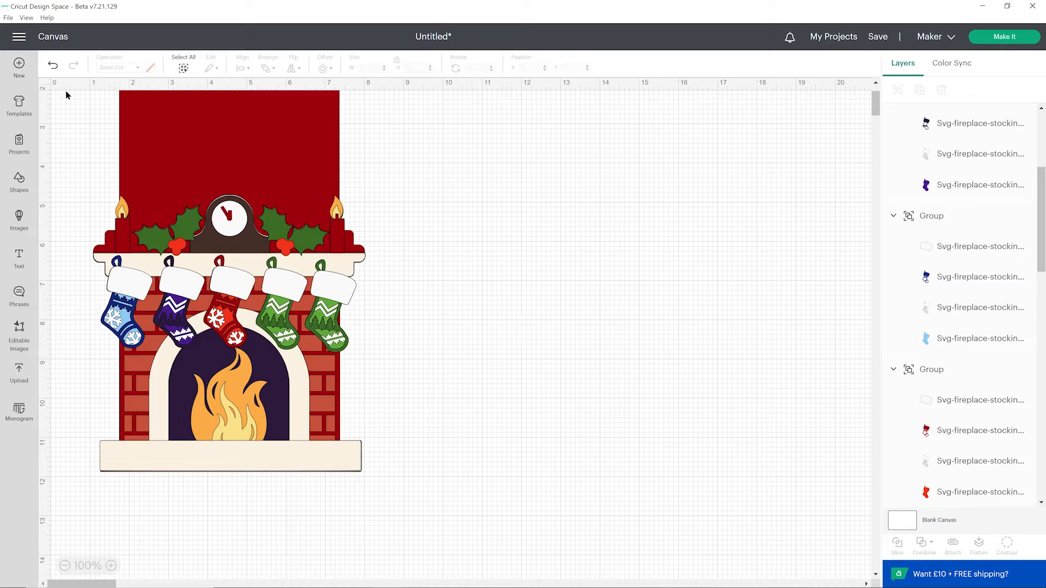
# Step: Undo the individual spacing moves of the five stockings
pyautogui.click(54, 66)
pyautogui.click(54, 65)
pyautogui.click(54, 66)
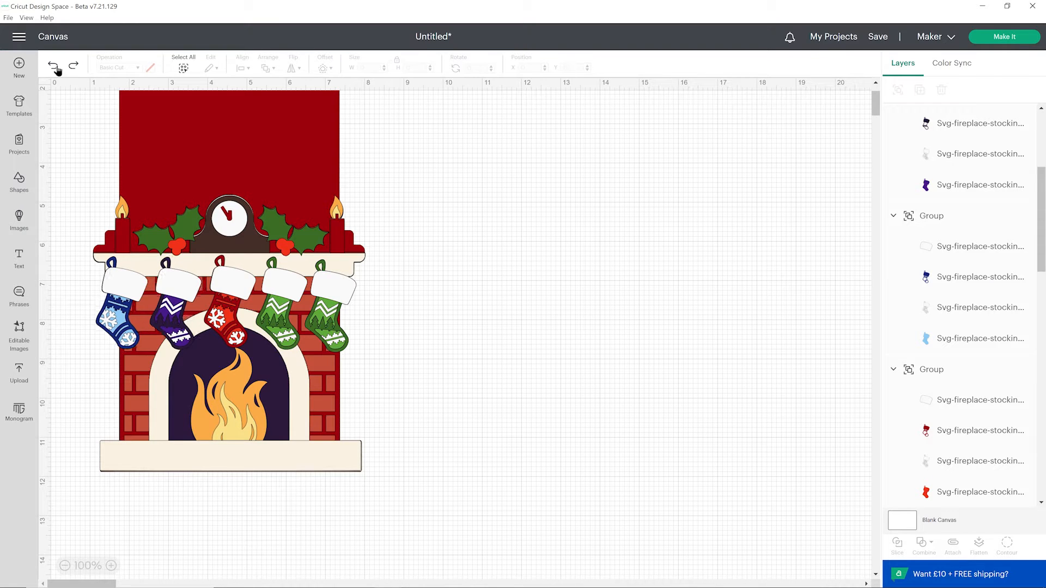
pyautogui.click(54, 66)
pyautogui.click(54, 66)
pyautogui.click(54, 66)
pyautogui.click(54, 66)
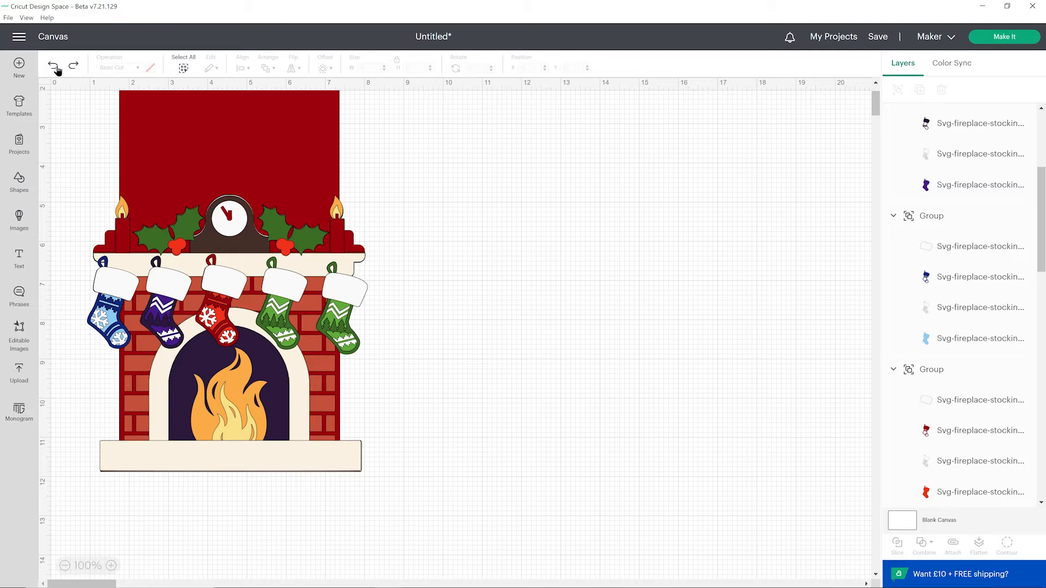
# Step: Undo the resizing of the stockings and the addition of the fifth green stocking
pyautogui.click(54, 66)
pyautogui.click(54, 66)
pyautogui.click(55, 67)
# Step: Select the four stockings and move them together off the fireplace onto the empty canvas beside it
pyautogui.click(396, 290)
pyautogui.moveTo(402, 296); pyautogui.dragTo(319, 290)
pyautogui.keyDown('shift'); pyautogui.click(243, 291); pyautogui.keyUp('shift')
pyautogui.keyDown('shift'); pyautogui.click(171, 290); pyautogui.keyUp('shift')
pyautogui.keyDown('shift'); pyautogui.click(127, 290); pyautogui.keyUp('shift')
pyautogui.moveTo(165, 288); pyautogui.dragTo(484, 150)
pyautogui.click(555, 251)
# Step: Spread the four stockings apart into an evenly spaced row beside the fireplace
pyautogui.moveTo(622, 191); pyautogui.dragTo(670, 191)
pyautogui.moveTo(557, 192); pyautogui.dragTo(592, 190)
pyautogui.click(498, 192)
pyautogui.moveTo(498, 192); pyautogui.dragTo(525, 187)
pyautogui.moveTo(444, 192); pyautogui.dragTo(427, 186)
pyautogui.moveTo(511, 190); pyautogui.dragTo(505, 189)
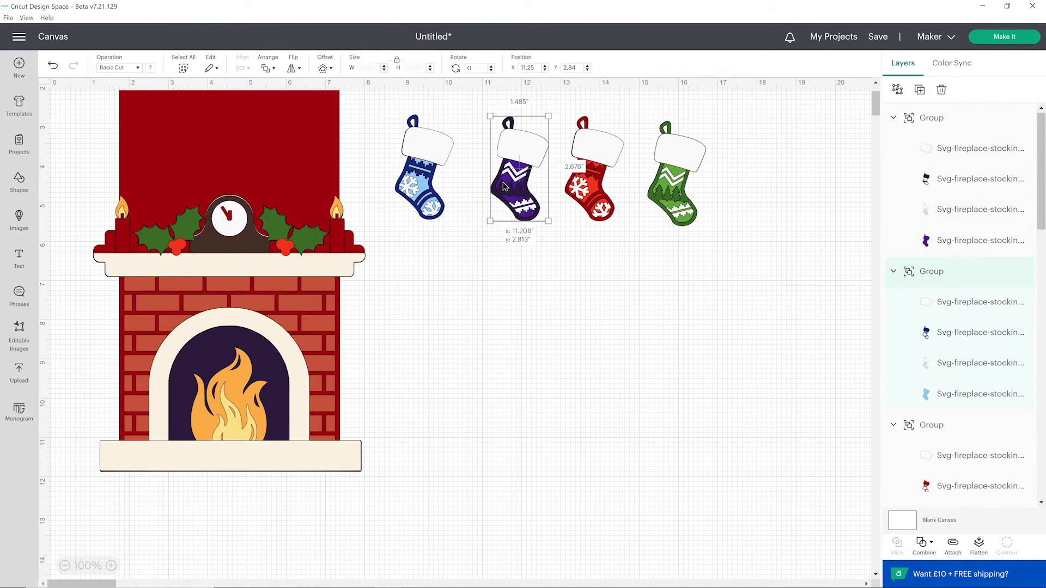
pyautogui.moveTo(592, 190); pyautogui.dragTo(597, 190)
pyautogui.click(638, 253)
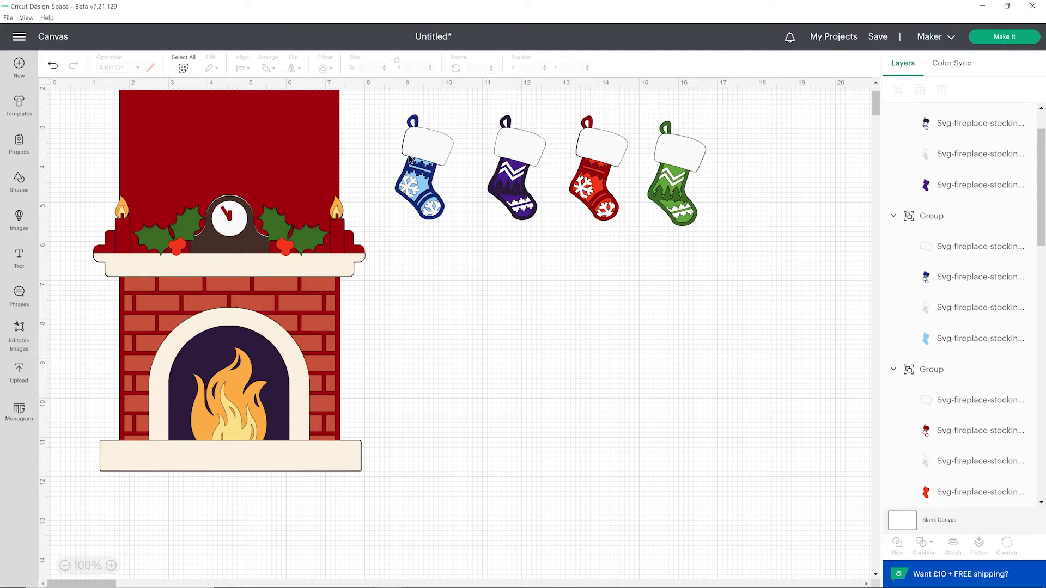
# Step: Ungroup the blue stocking and add a first name as text in the empty space below the stockings
pyautogui.click(429, 154)
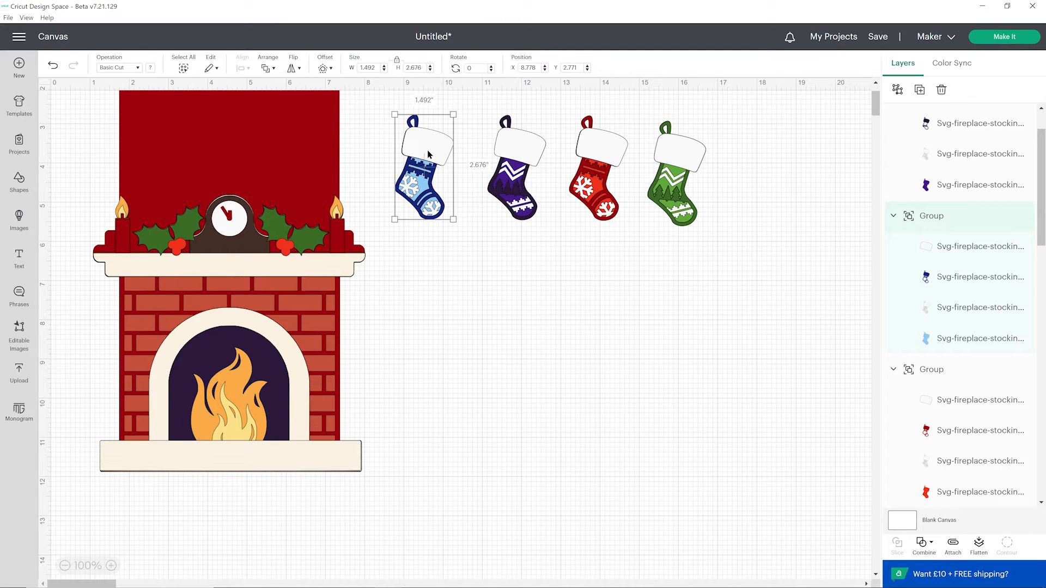
pyautogui.click(897, 79)
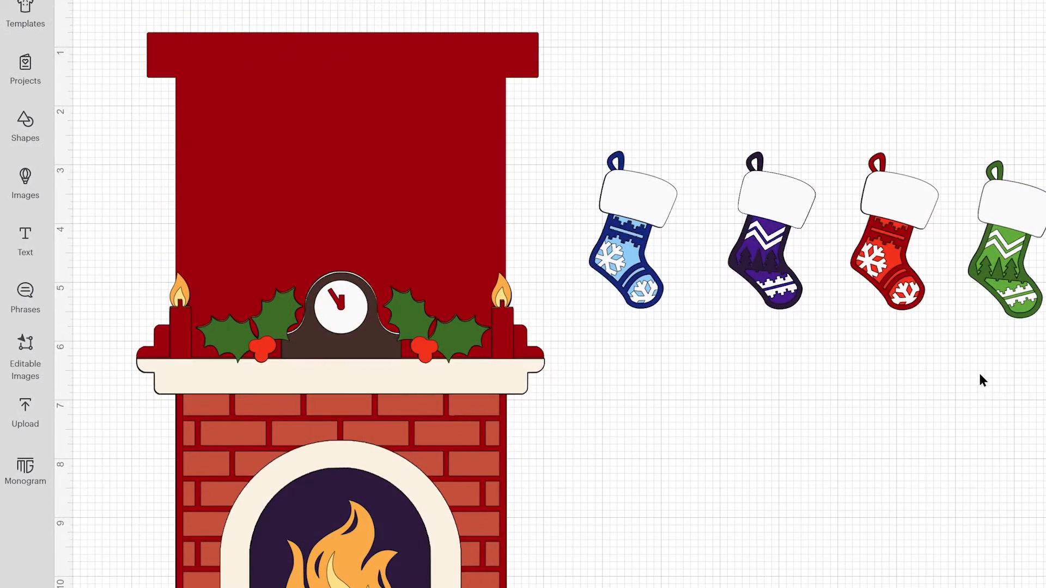
pyautogui.click(25, 234)
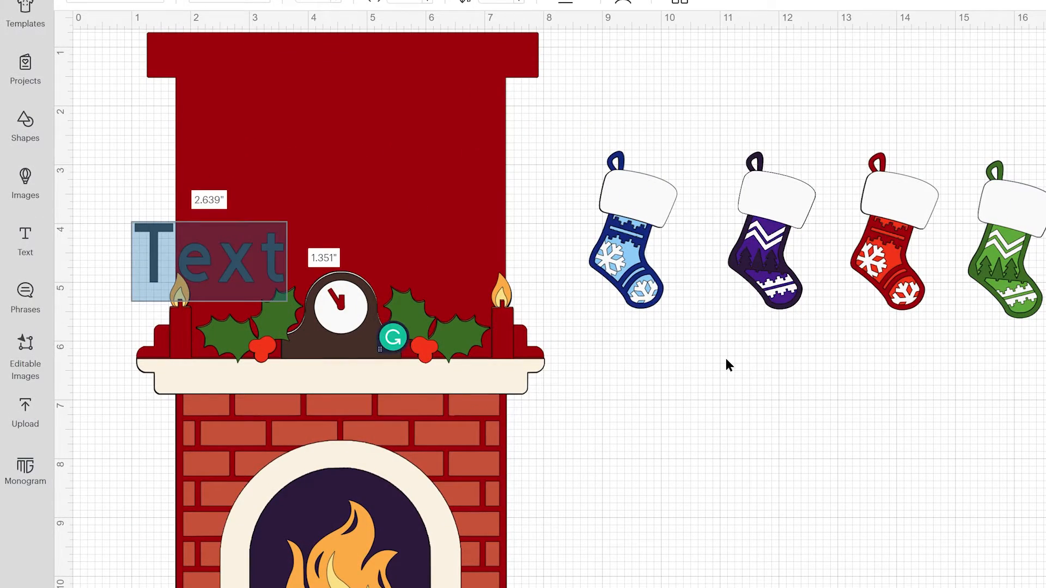
pyautogui.write('Sarah')
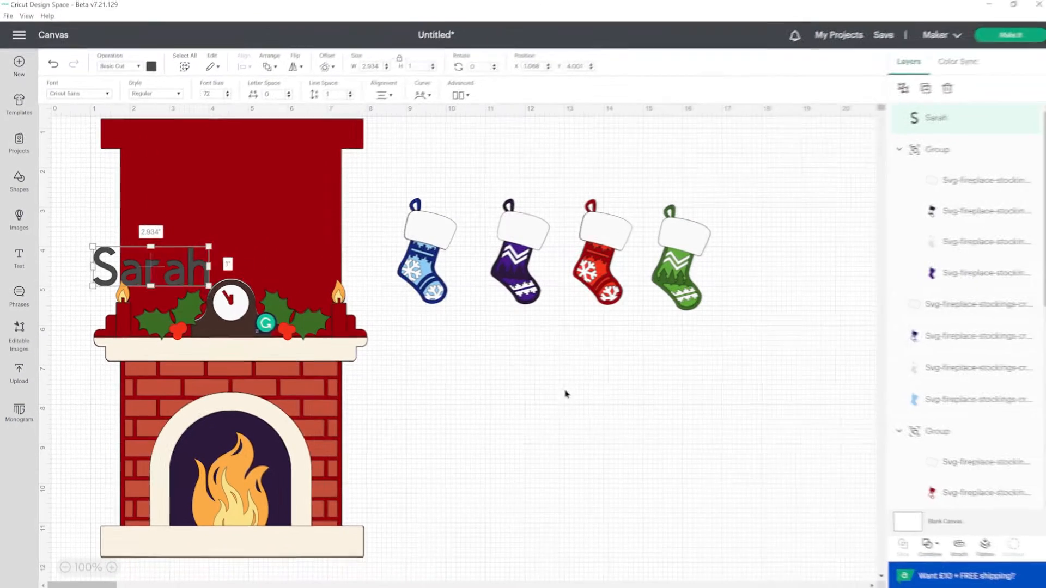
pyautogui.click(817, 427)
pyautogui.moveTo(193, 268); pyautogui.dragTo(534, 386)
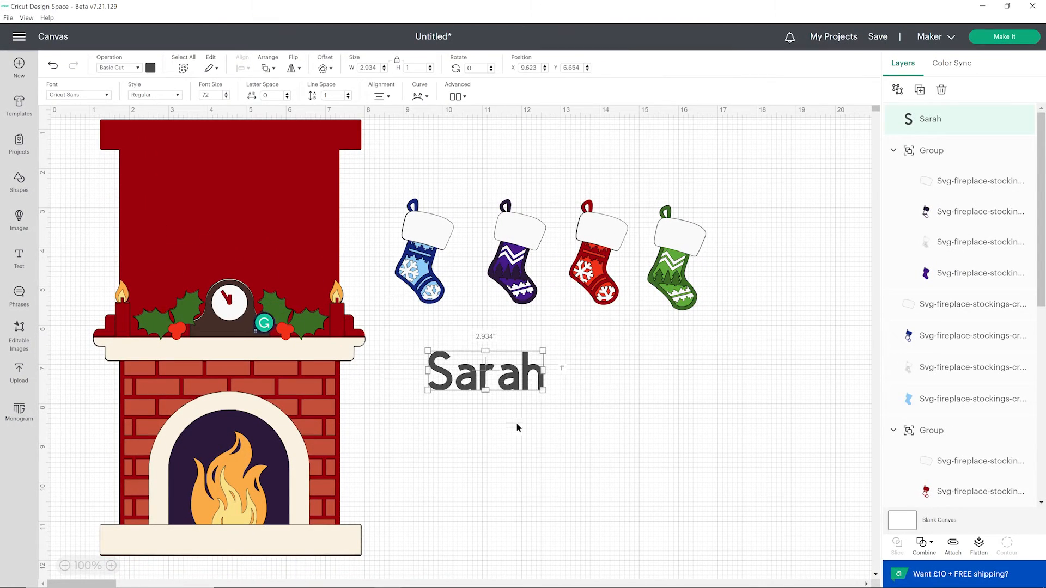
# Step: Filter the fonts by Writing, apply Alyssa Stencil Script to the name and set its style to Writing
pyautogui.doubleClick(530, 372)
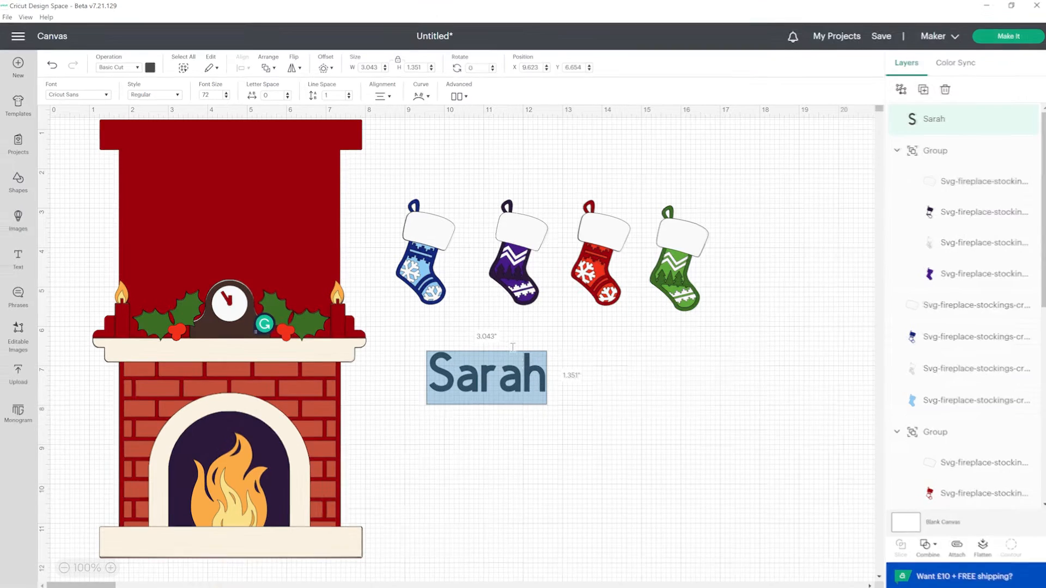
pyautogui.click(103, 94)
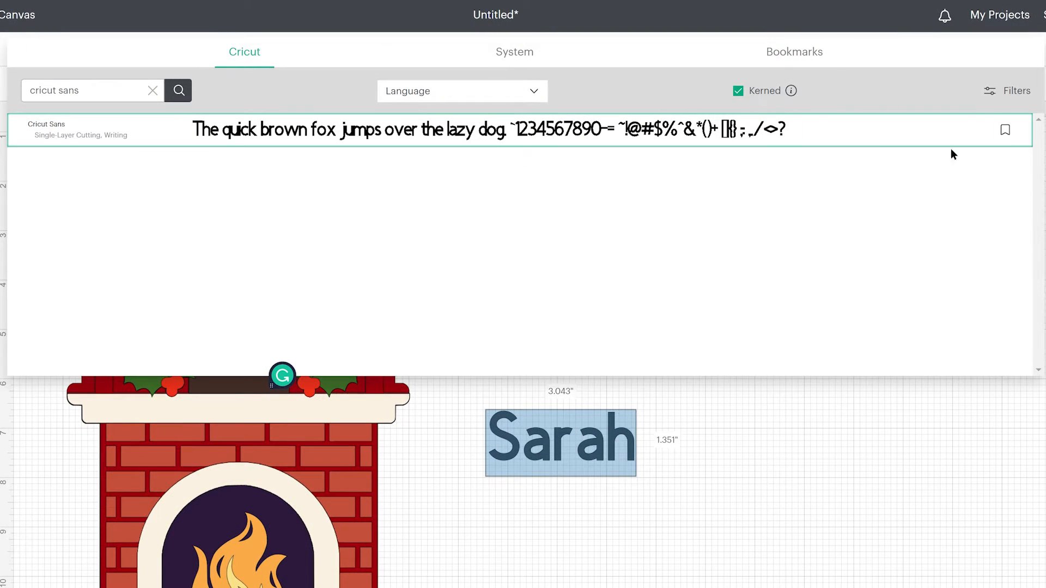
pyautogui.click(992, 99)
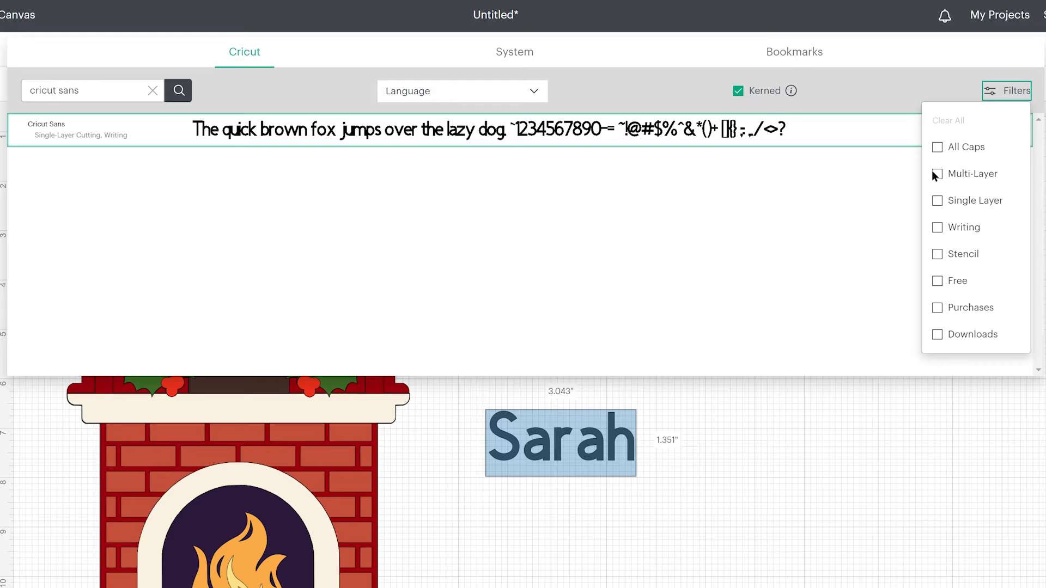
pyautogui.click(937, 227)
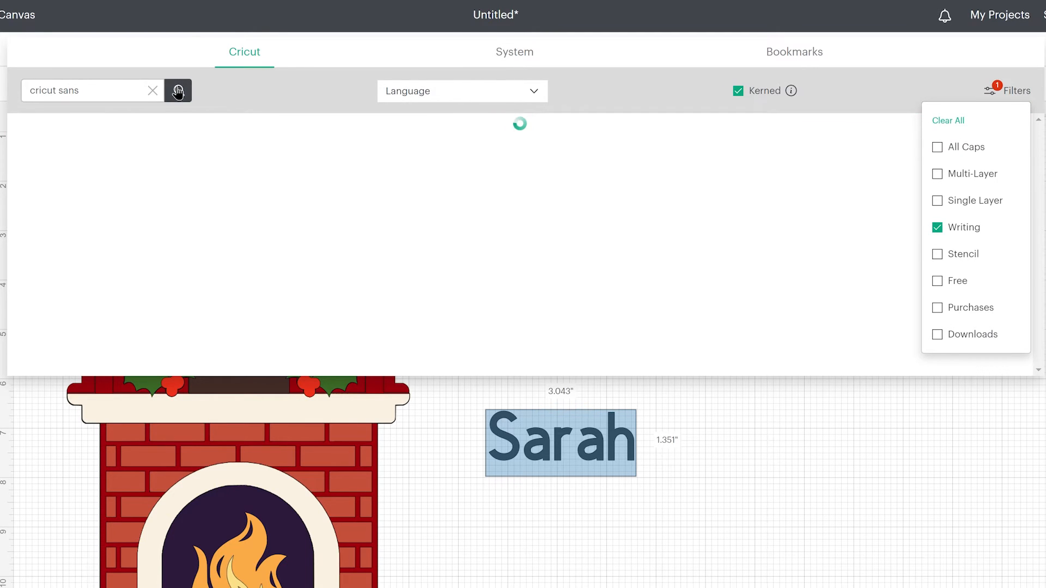
pyautogui.click(153, 91)
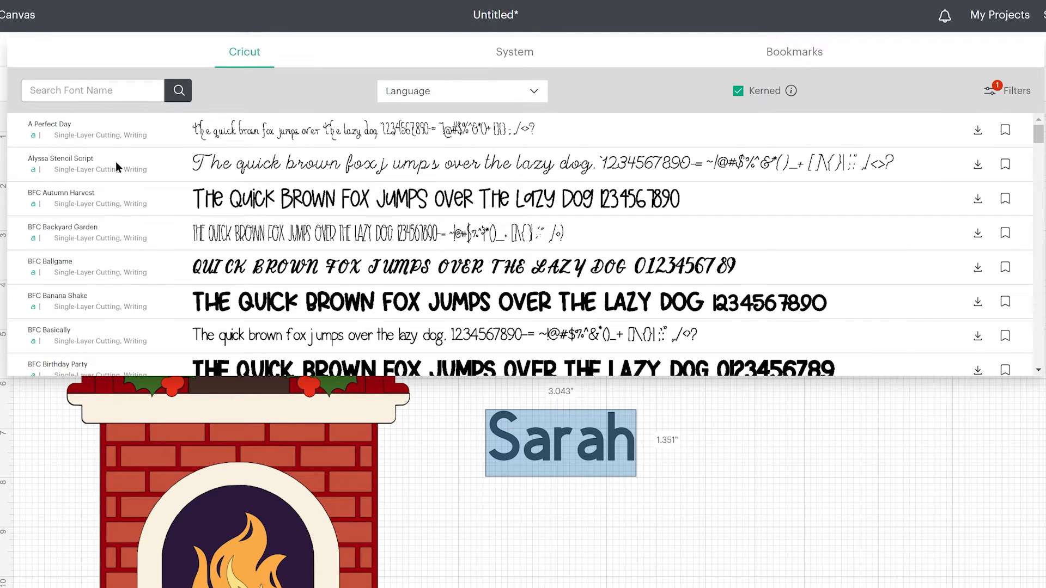
pyautogui.click(115, 161)
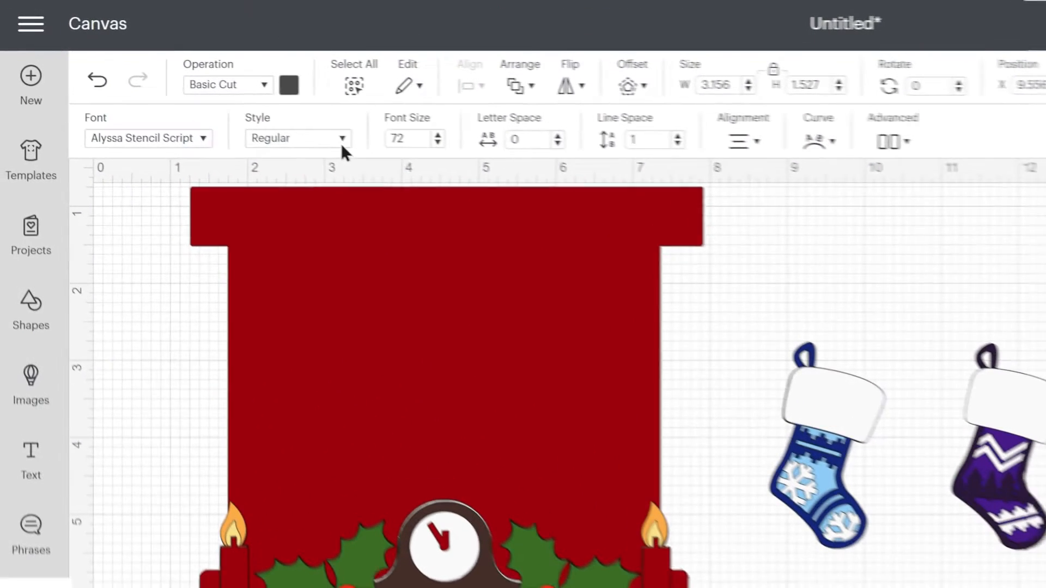
pyautogui.click(163, 88)
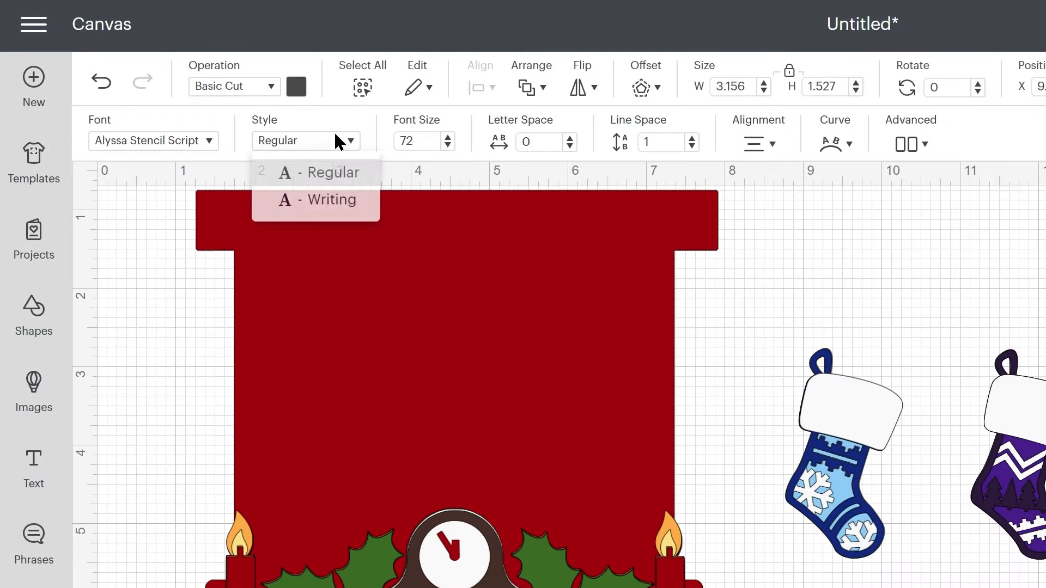
pyautogui.click(335, 203)
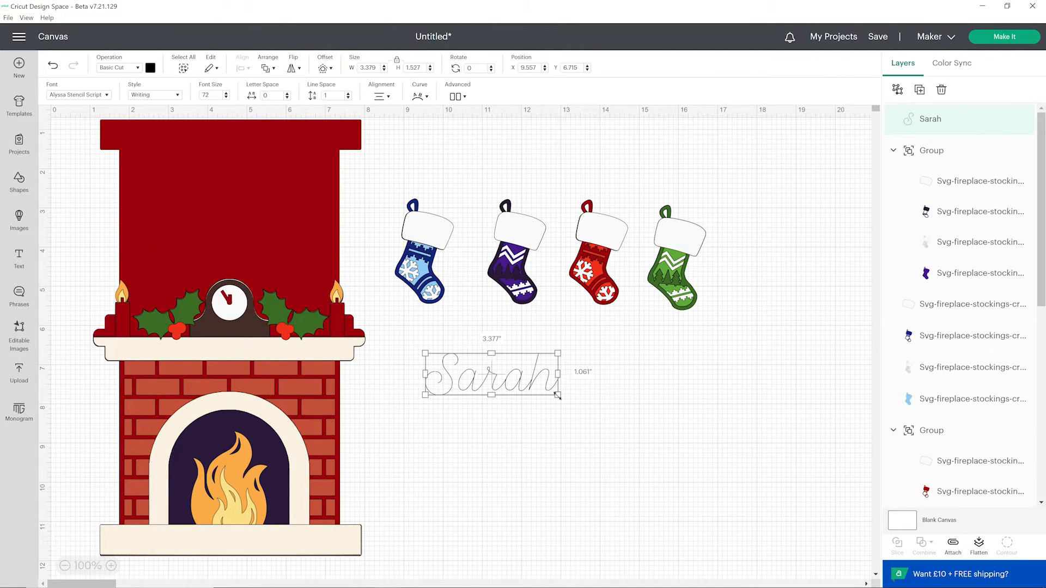
# Step: Scale the name to about 1.36 × 0.43 inches, rotate it about 16° and fit it on the blue stocking's cuff
pyautogui.moveTo(558, 395); pyautogui.dragTo(474, 217)
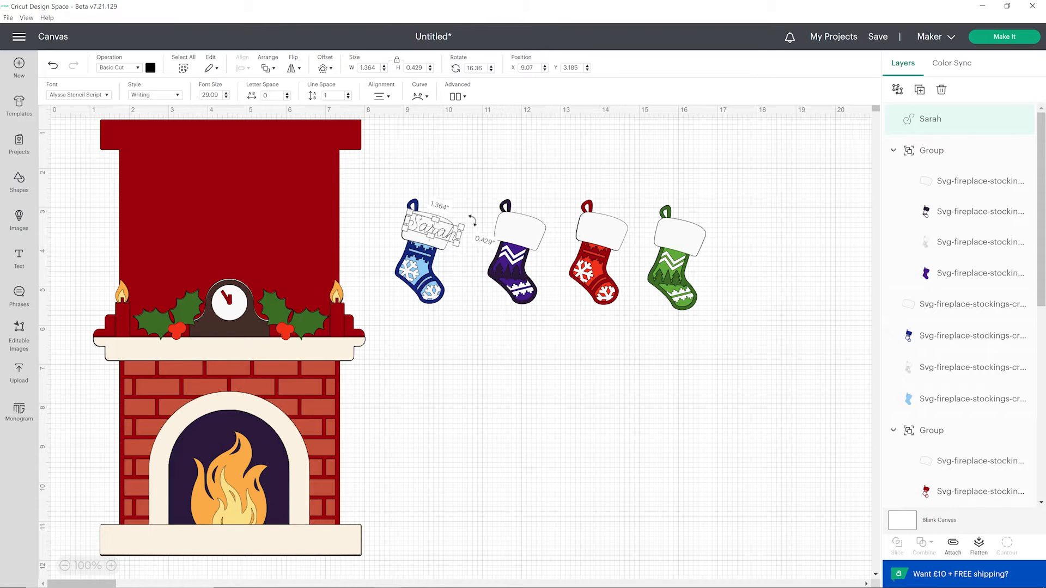
pyautogui.click(474, 314)
pyautogui.click(444, 238)
pyautogui.moveTo(461, 224); pyautogui.dragTo(458, 225)
pyautogui.click(488, 340)
pyautogui.click(445, 234)
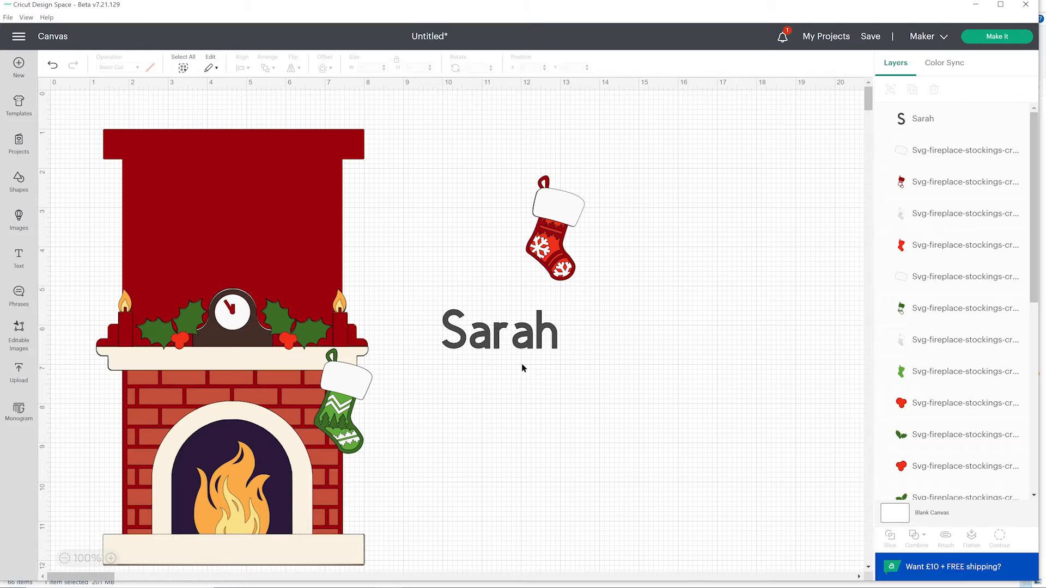
# Step: Change the Cricut Sans name to the writing font Alyssa Stencil Script, in the Writing style
pyautogui.doubleClick(516, 351)
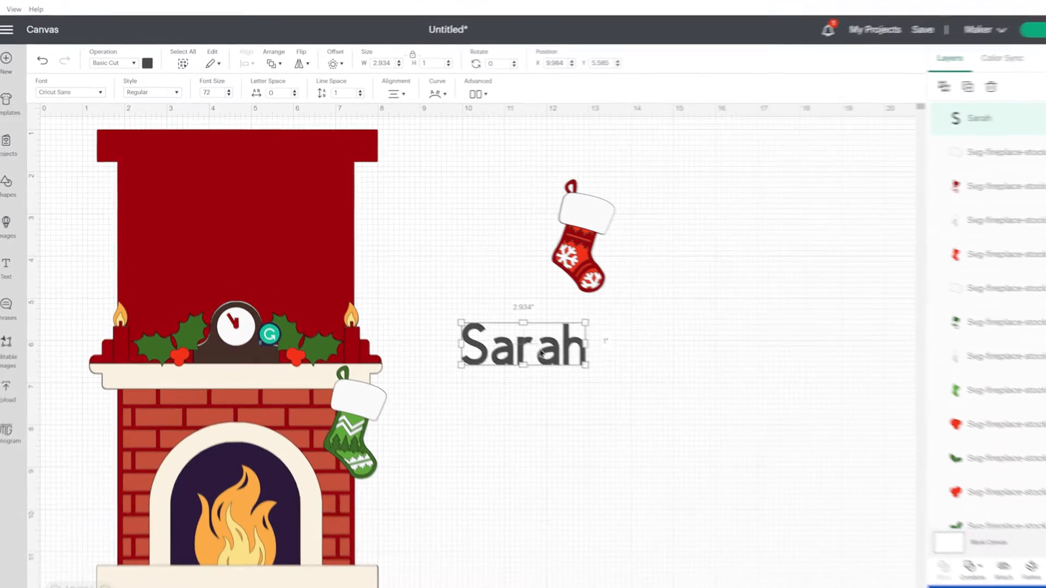
pyautogui.click(51, 88)
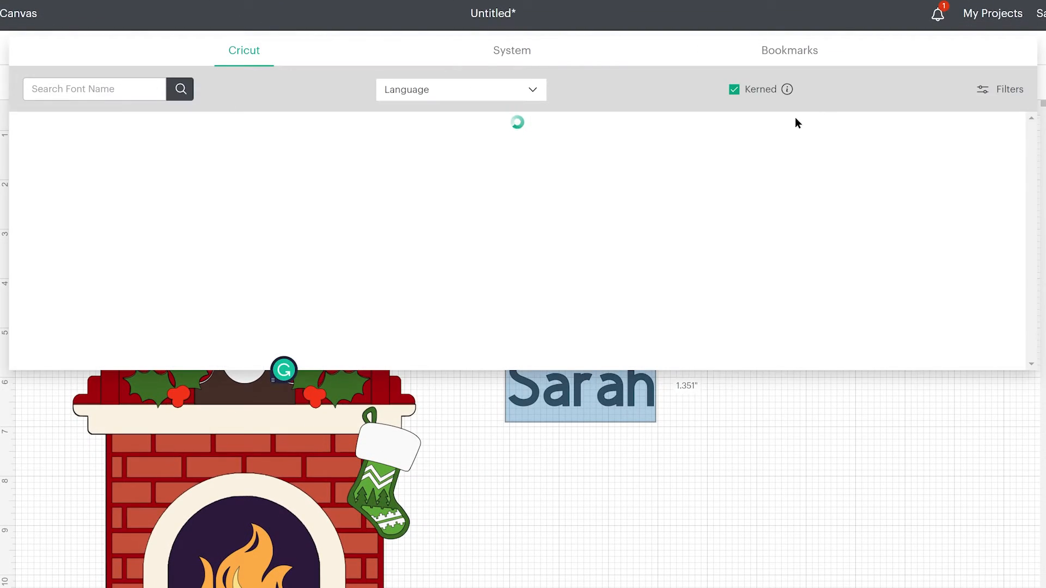
pyautogui.click(992, 93)
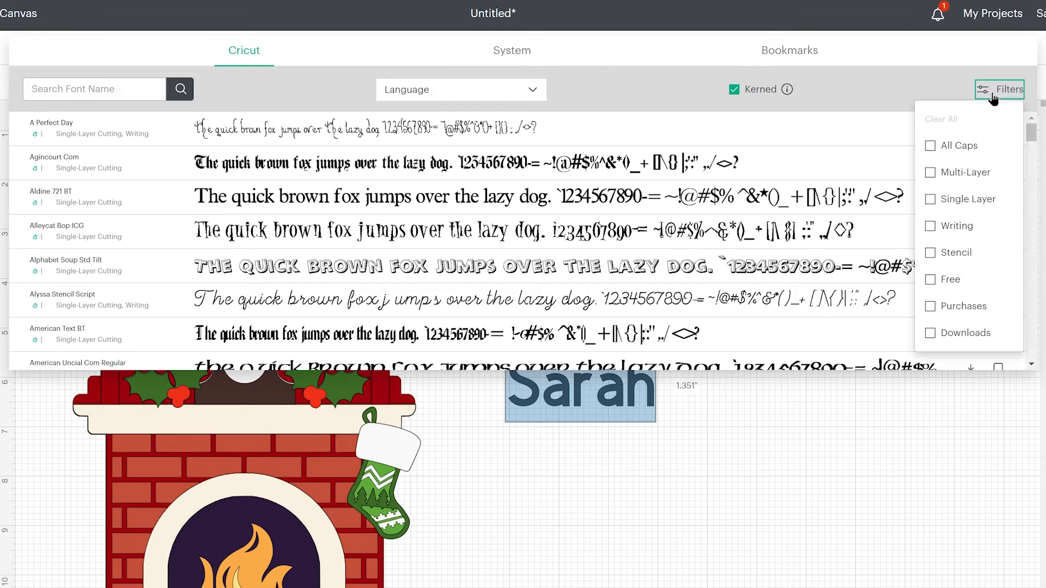
pyautogui.click(955, 227)
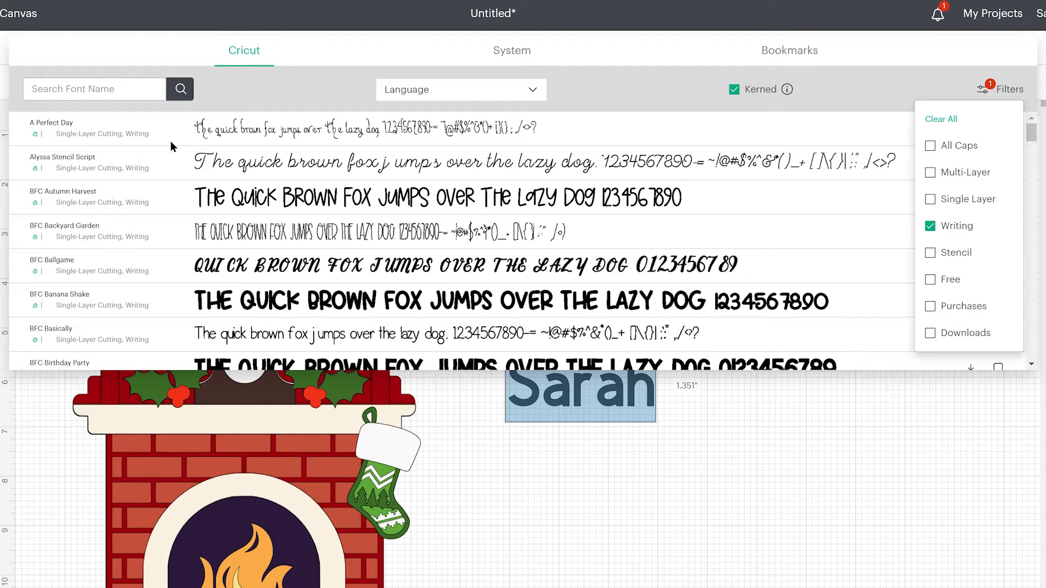
pyautogui.click(202, 164)
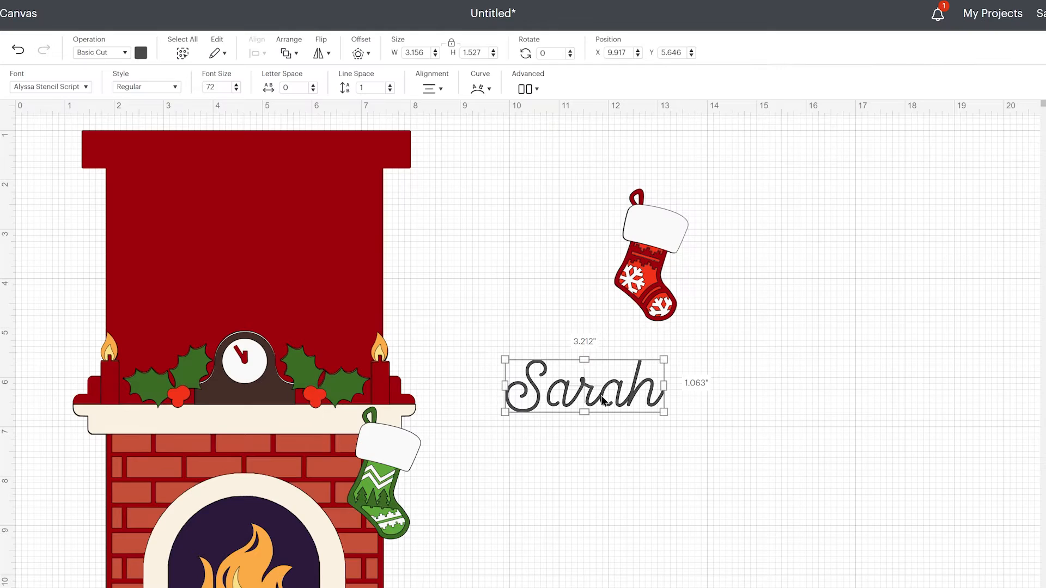
pyautogui.click(151, 87)
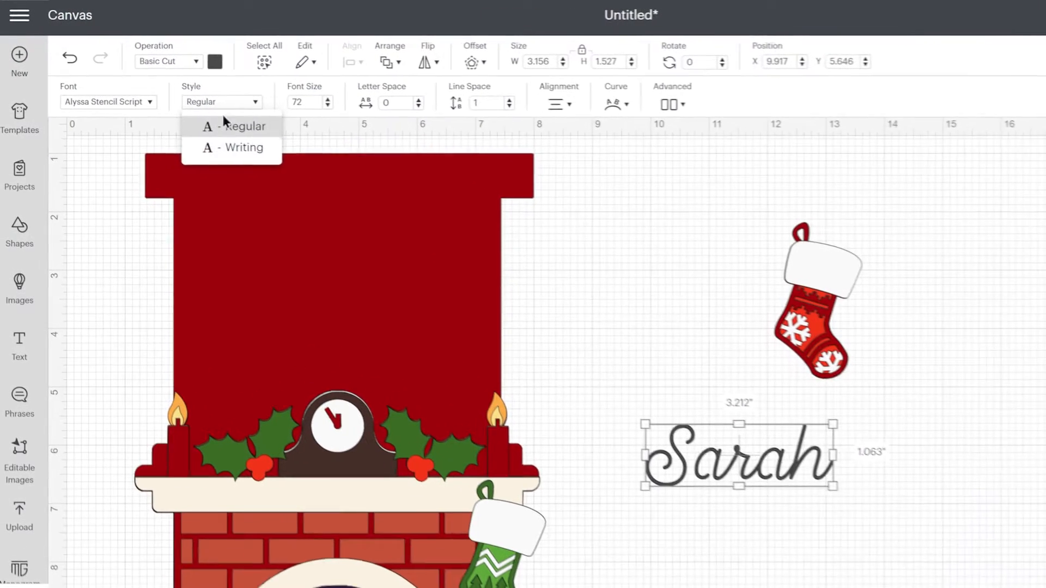
pyautogui.click(229, 150)
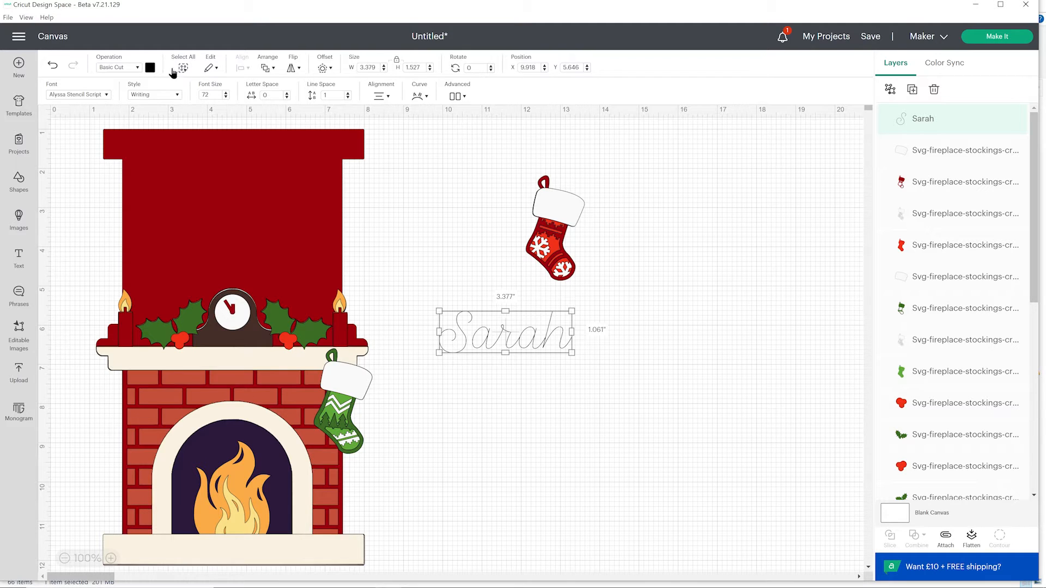
# Step: Set the name's operation to Pen and browse the Fine Point (0.4mm) pen colours
pyautogui.click(133, 68)
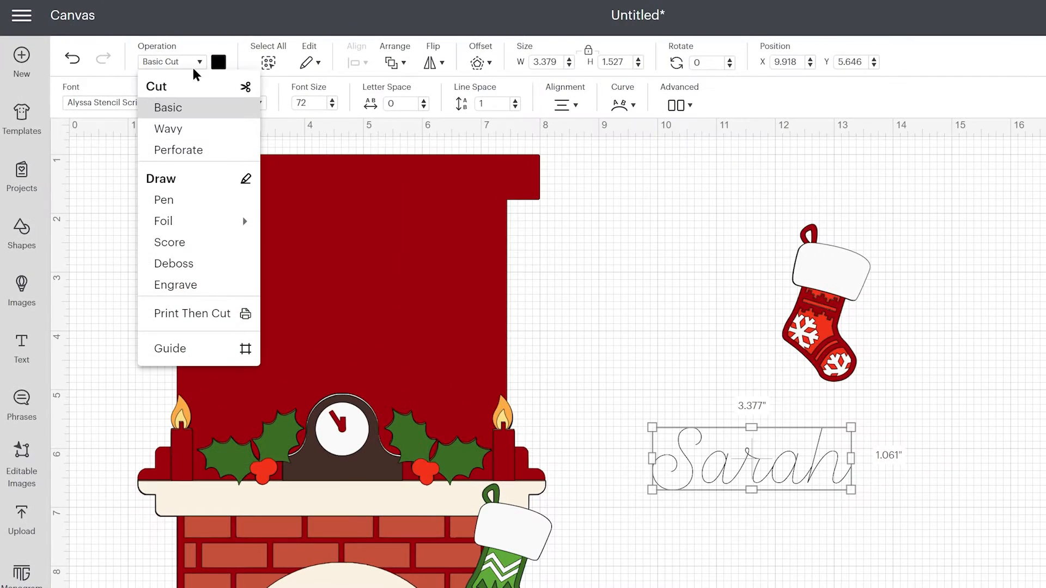
pyautogui.click(164, 200)
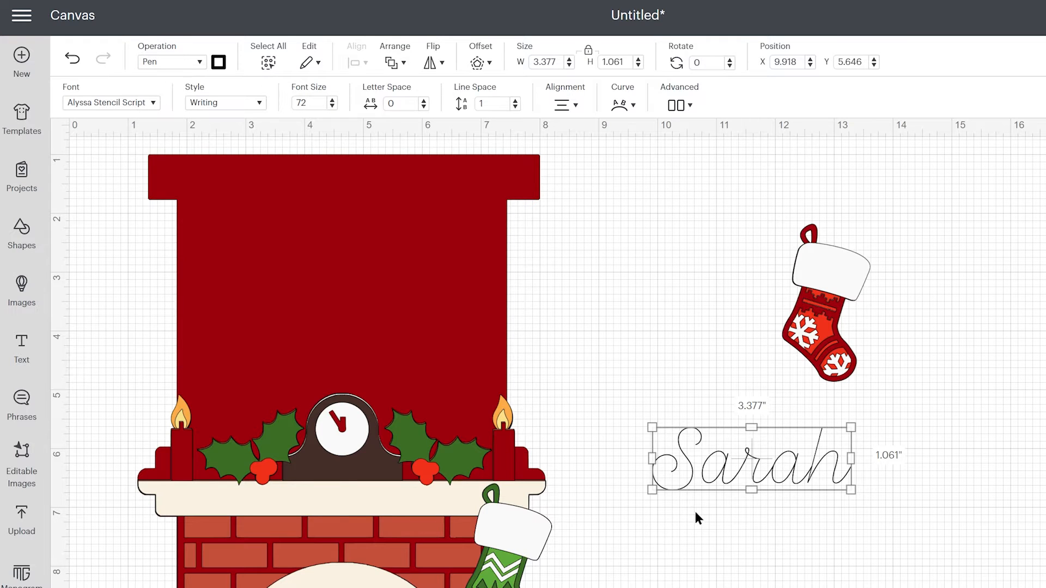
pyautogui.click(219, 61)
pyautogui.scroll(-2, 315, 235)
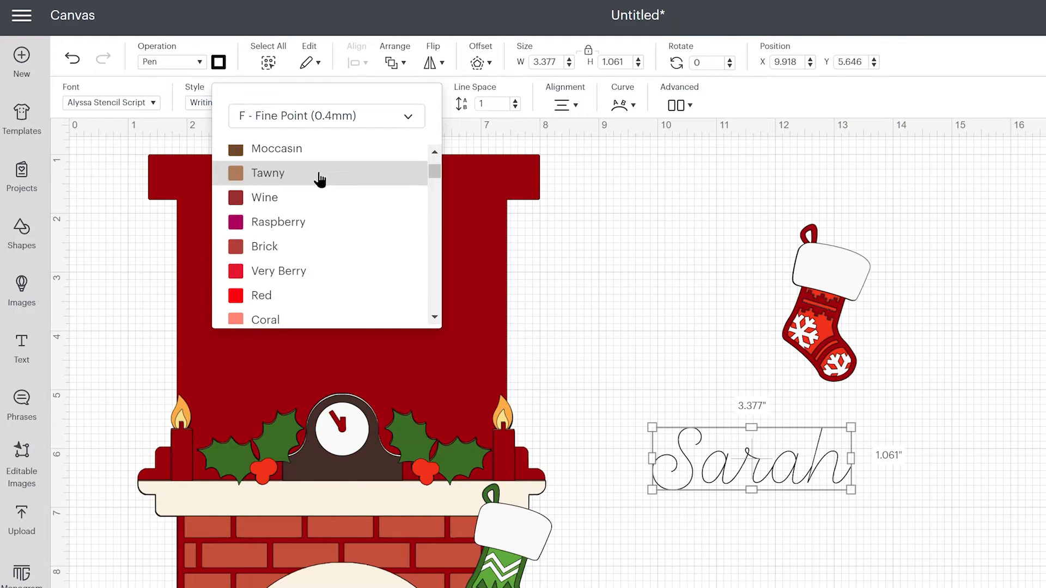
pyautogui.scroll(-4, 310, 196)
pyautogui.scroll(3, 311, 211)
pyautogui.click(624, 268)
pyautogui.click(737, 451)
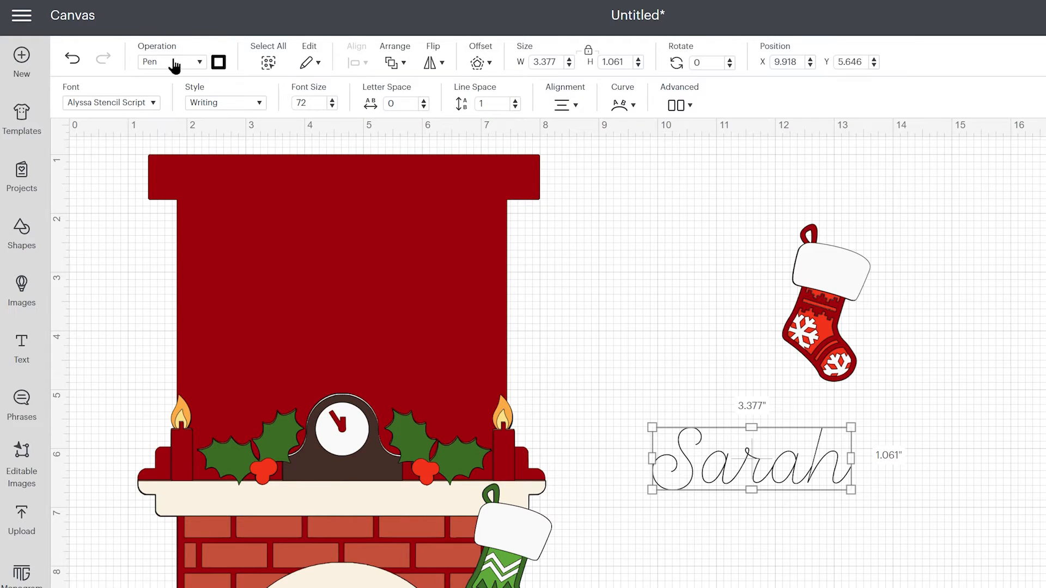
# Step: Shift the name slightly below the red stocking, to about X 9.50, Y 5.54
pyautogui.moveTo(824, 482); pyautogui.dragTo(801, 452)
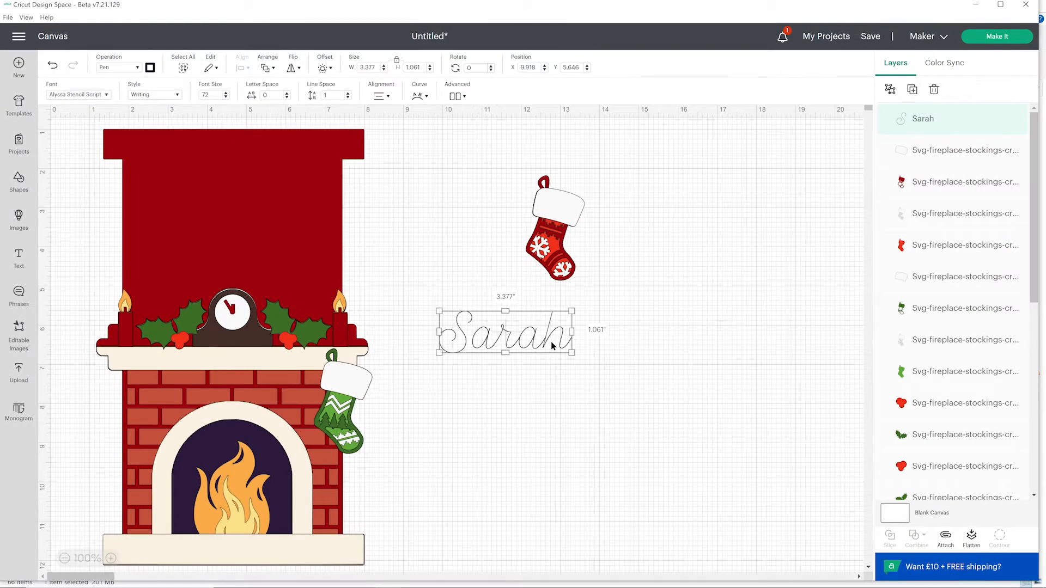
pyautogui.click(584, 369)
pyautogui.moveTo(527, 314); pyautogui.dragTo(527, 331)
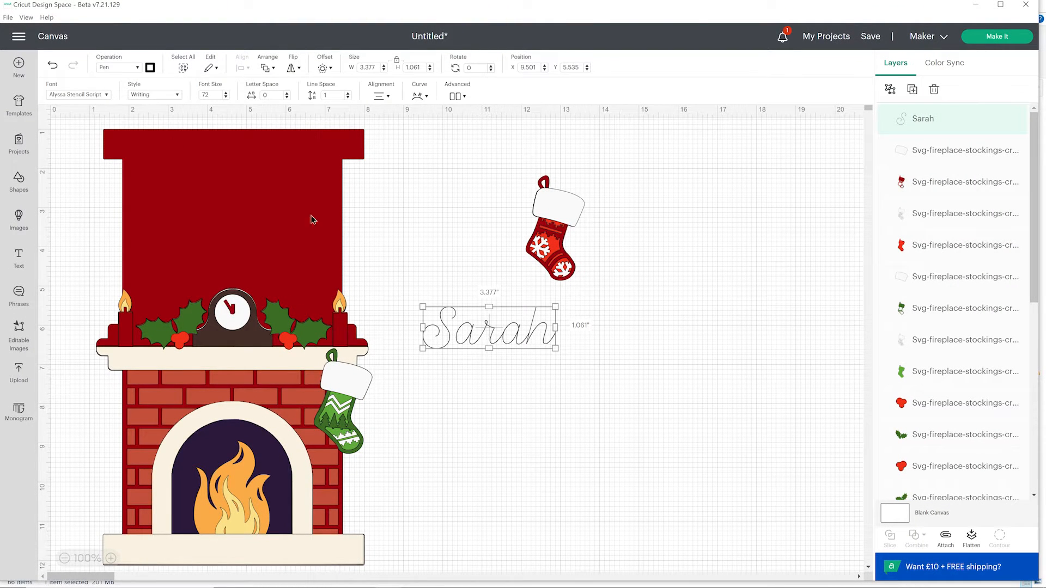
# Step: Review the style and operation choices available for the name
pyautogui.click(180, 96)
pyautogui.click(177, 96)
pyautogui.click(177, 97)
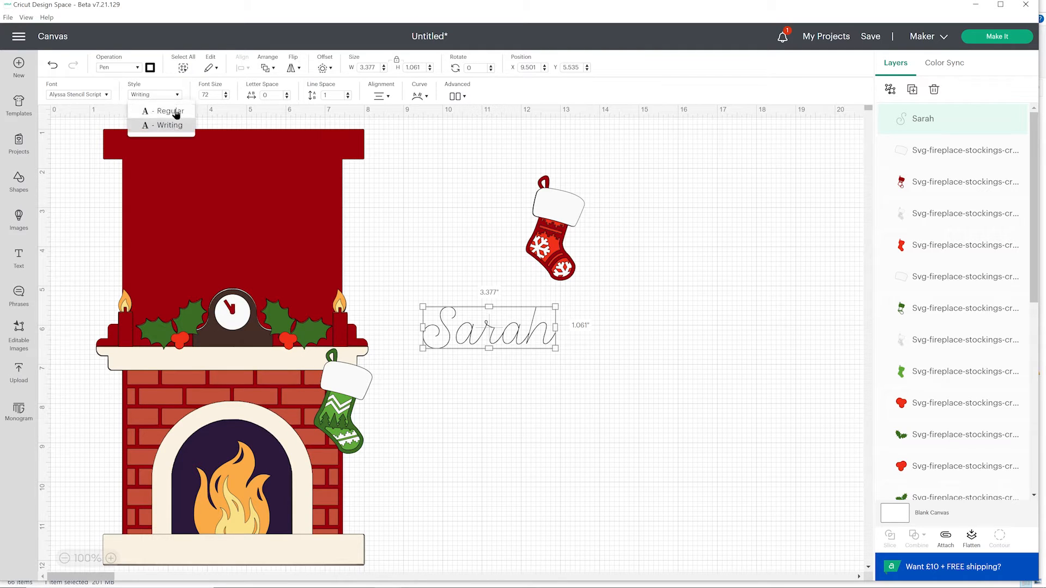
pyautogui.click(117, 65)
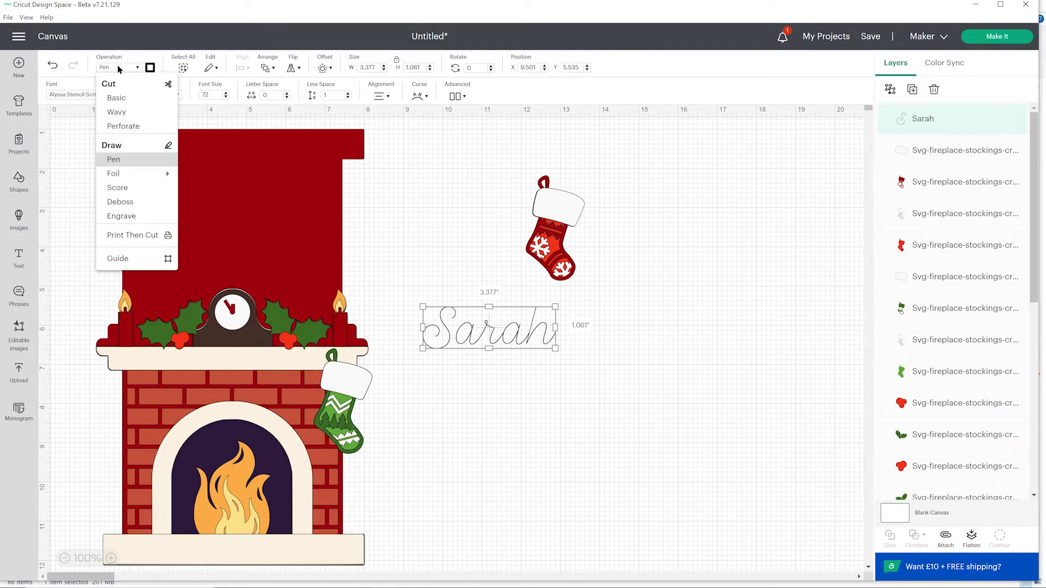
pyautogui.click(461, 227)
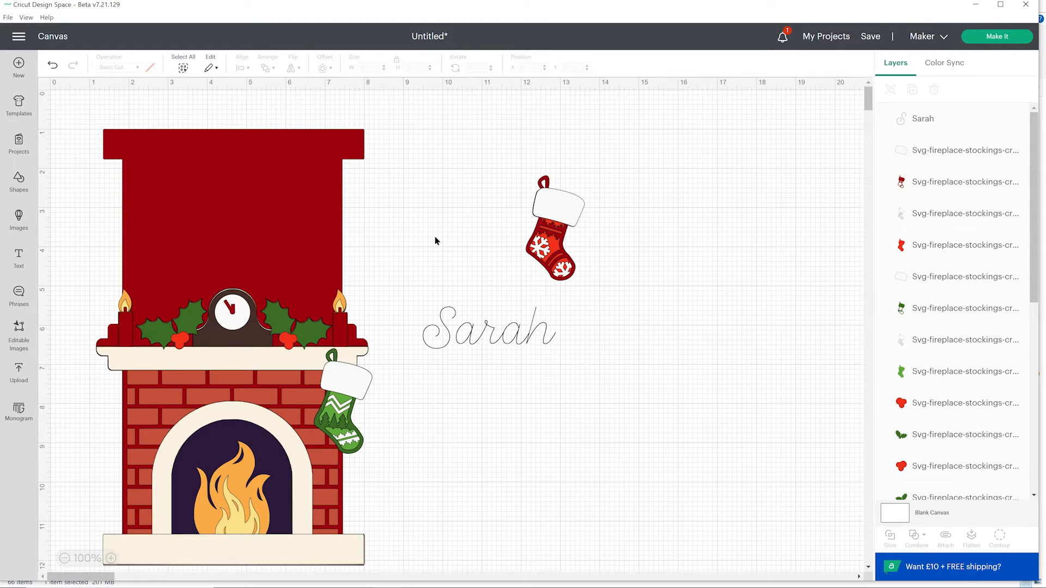
# Step: Reposition the name below the red stocking at about X 9.82, Y 5.52
pyautogui.click(481, 335)
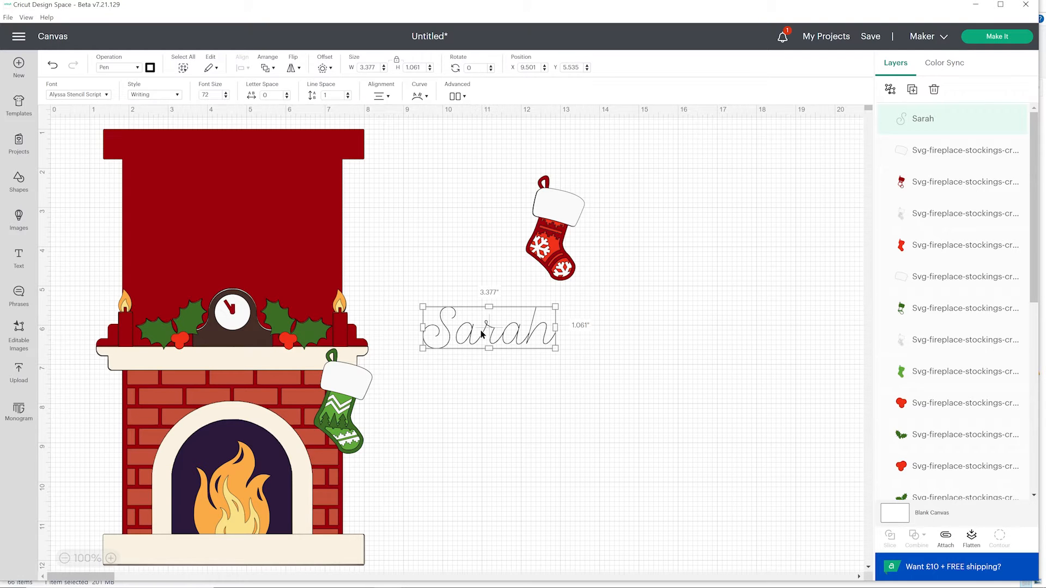
pyautogui.moveTo(456, 330); pyautogui.dragTo(468, 328)
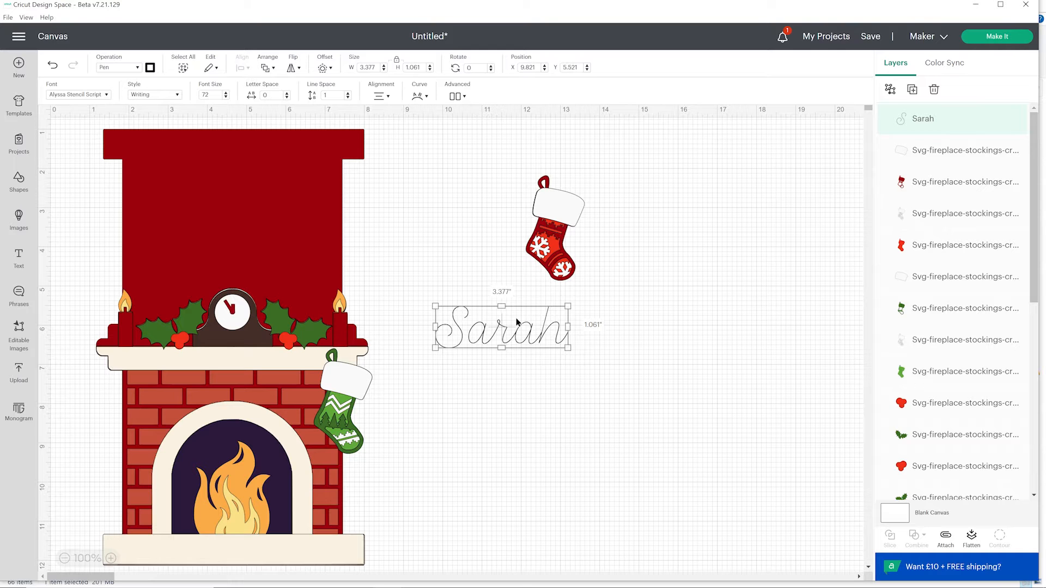
# Step: Place the name on the blue stocking's cuff, at about X 9.12, Y 3.39
pyautogui.moveTo(535, 327); pyautogui.dragTo(527, 326)
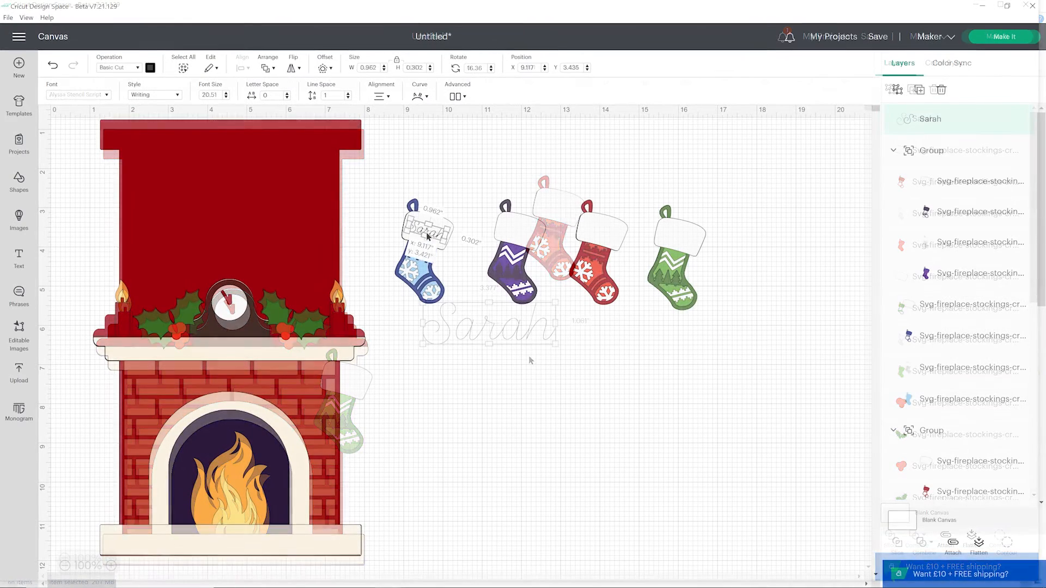
pyautogui.click(490, 400)
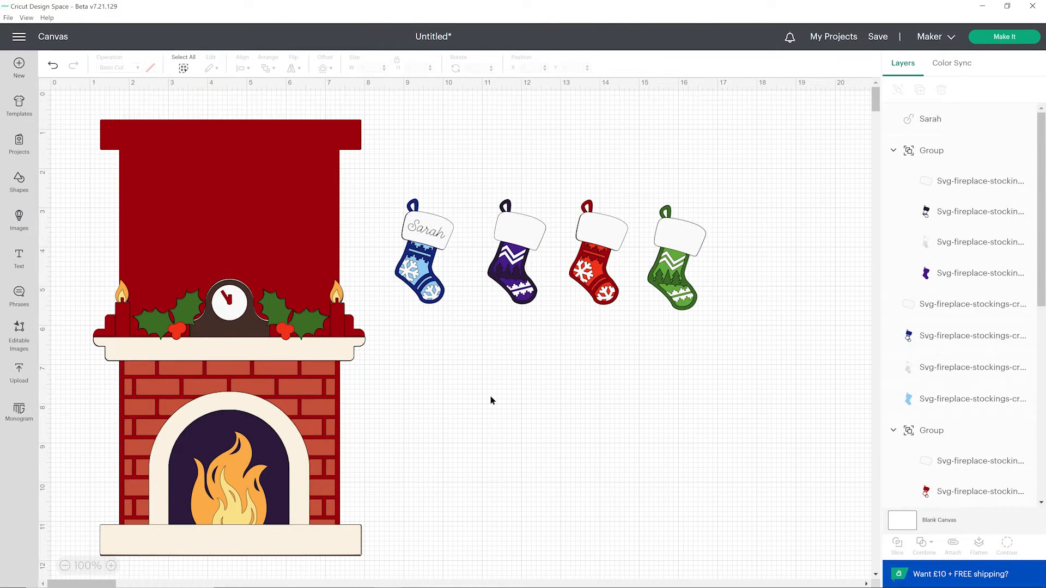
pyautogui.click(434, 231)
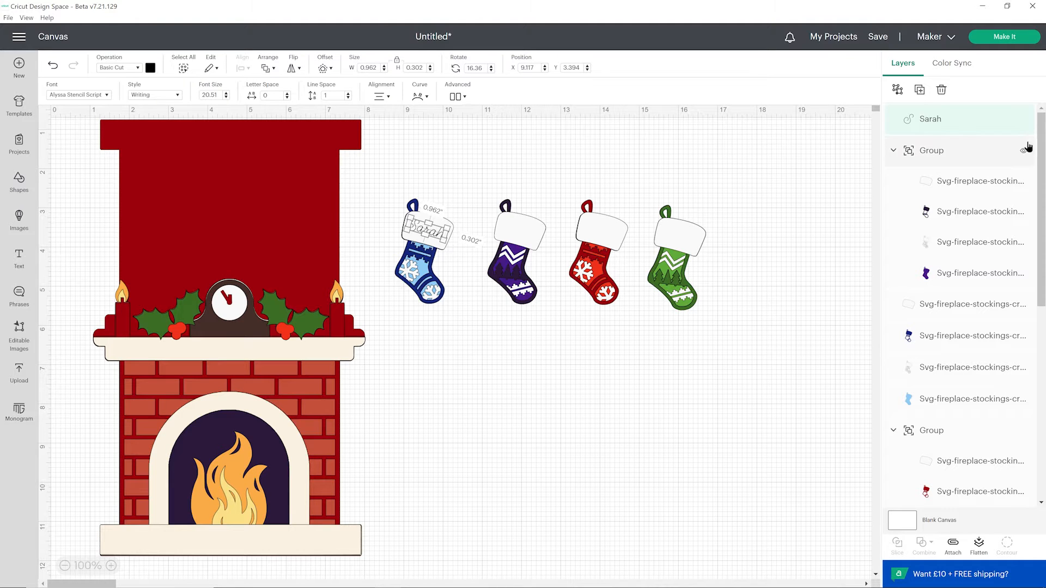
# Step: Ungroup the purple, red and green stockings so that their layers are separate
pyautogui.click(513, 234)
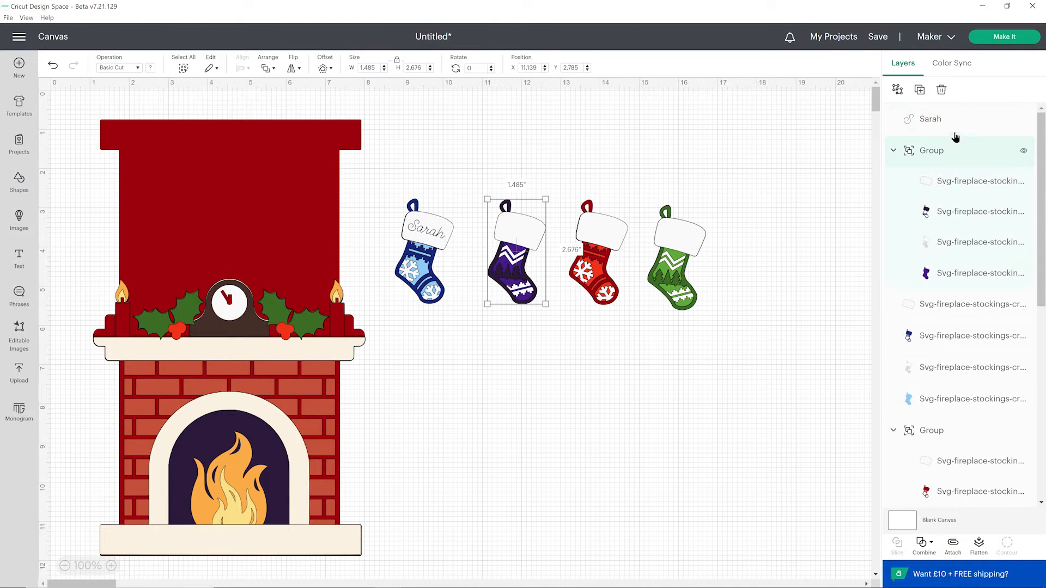
pyautogui.click(899, 77)
pyautogui.click(595, 256)
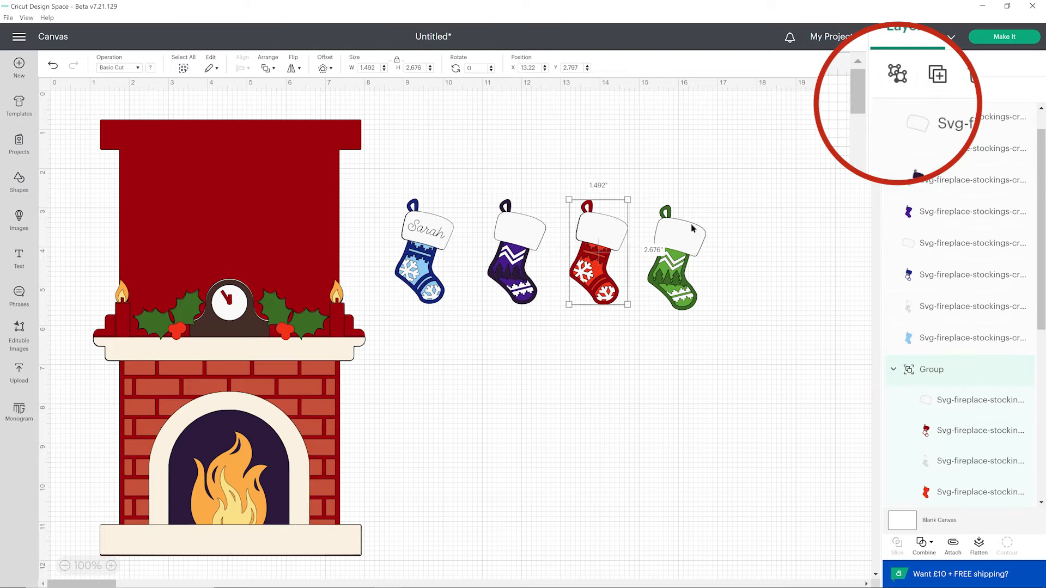
pyautogui.click(673, 236)
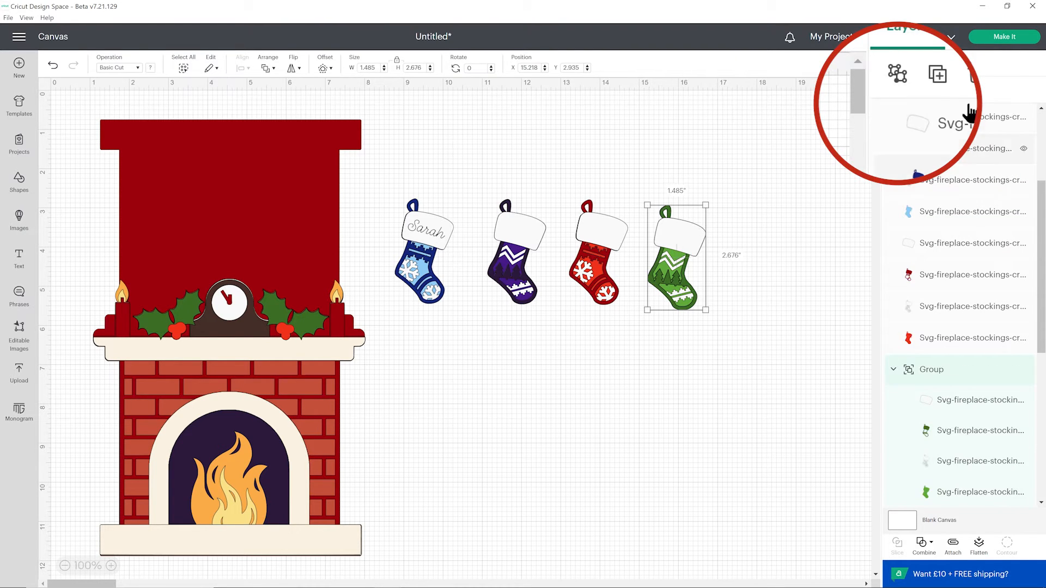
# Step: Duplicate the blue cuff's name three times and place the copies on the purple, red and green cuffs
pyautogui.click(438, 225)
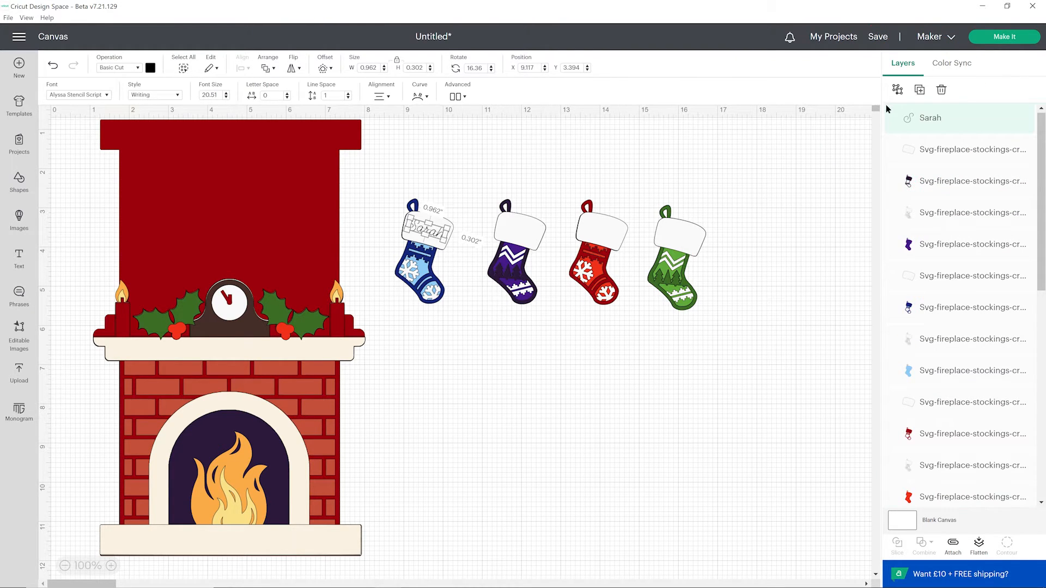
pyautogui.click(919, 90)
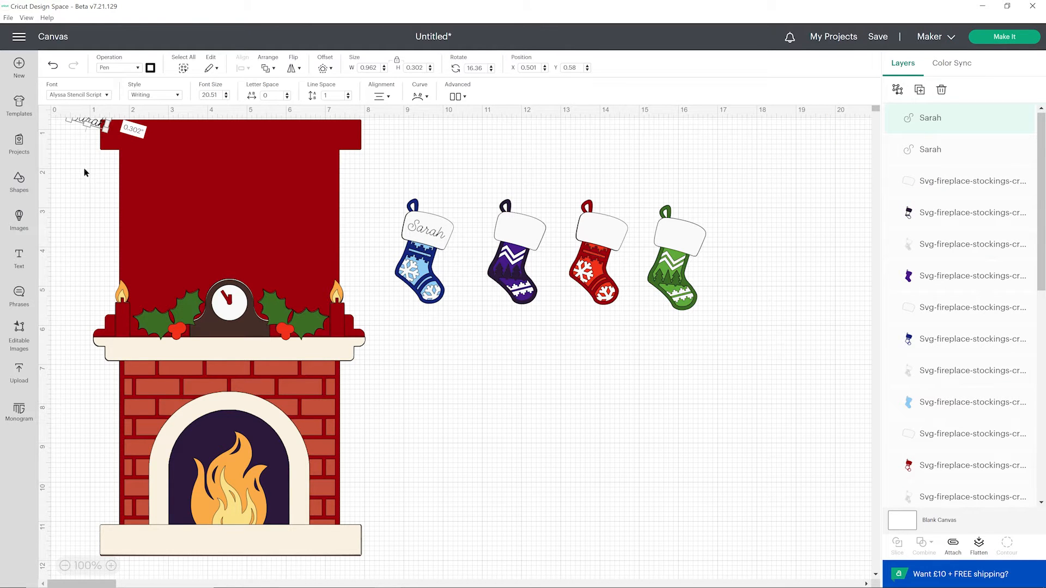
pyautogui.moveTo(87, 127); pyautogui.dragTo(528, 235)
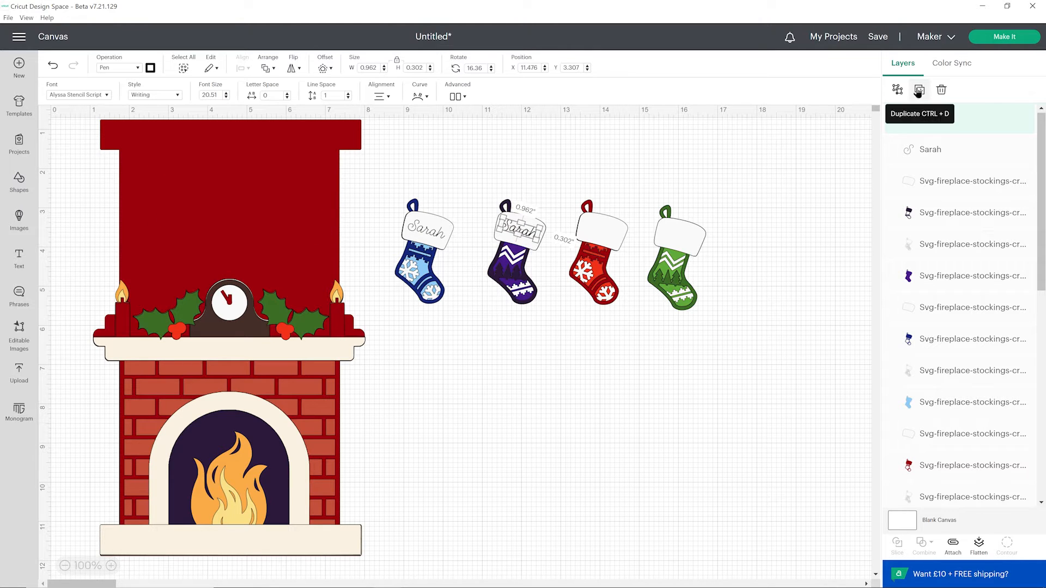
pyautogui.click(920, 89)
pyautogui.moveTo(112, 139); pyautogui.dragTo(640, 226)
pyautogui.click(920, 90)
pyautogui.moveTo(141, 166); pyautogui.dragTo(682, 241)
# Step: Replace the text on the blue stocking's cuff with a different first name
pyautogui.moveTo(522, 229); pyautogui.dragTo(524, 230)
pyautogui.doubleClick(525, 229)
pyautogui.doubleClick(433, 231)
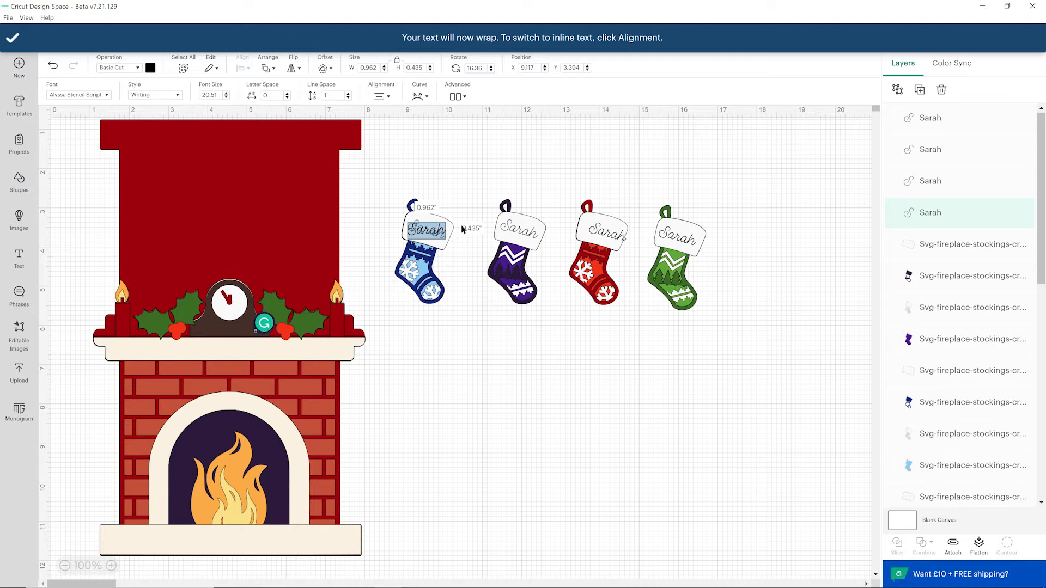
pyautogui.write('James')
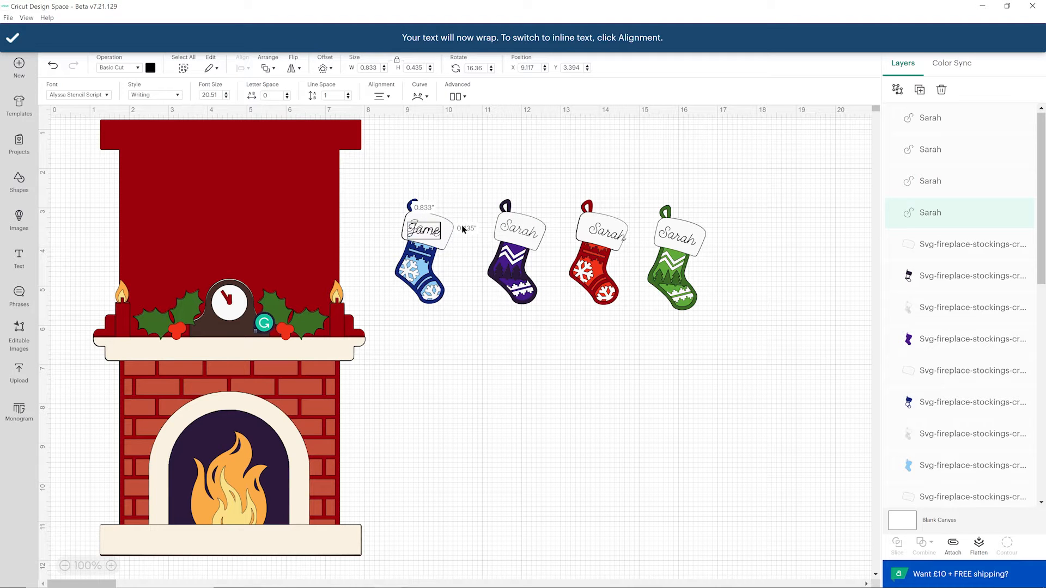
pyautogui.click(521, 387)
# Step: Replace the text on the purple and green stockings' cuffs with two other first names
pyautogui.doubleClick(519, 229)
pyautogui.write('Georgie')
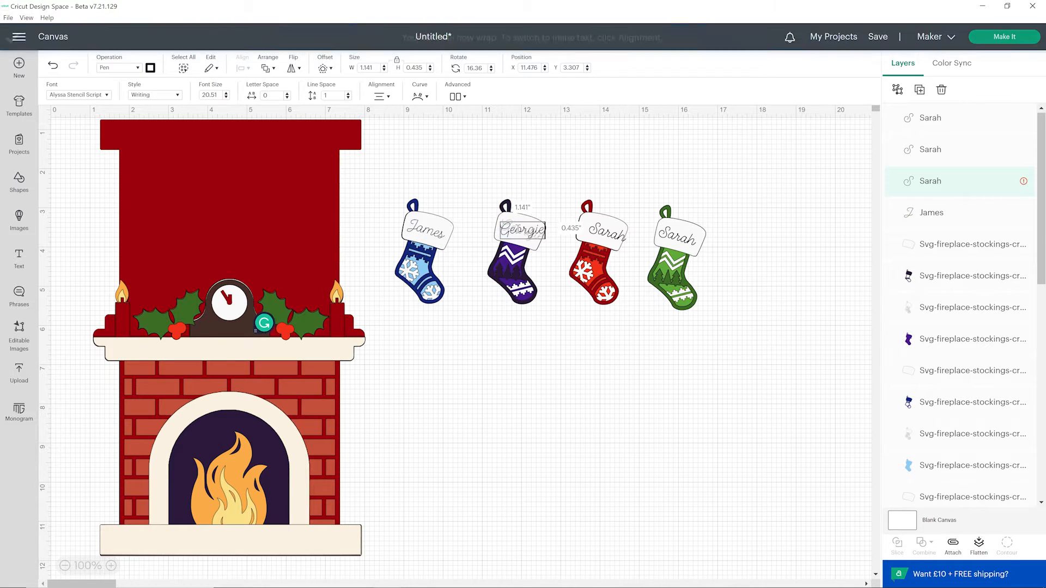
pyautogui.doubleClick(608, 233)
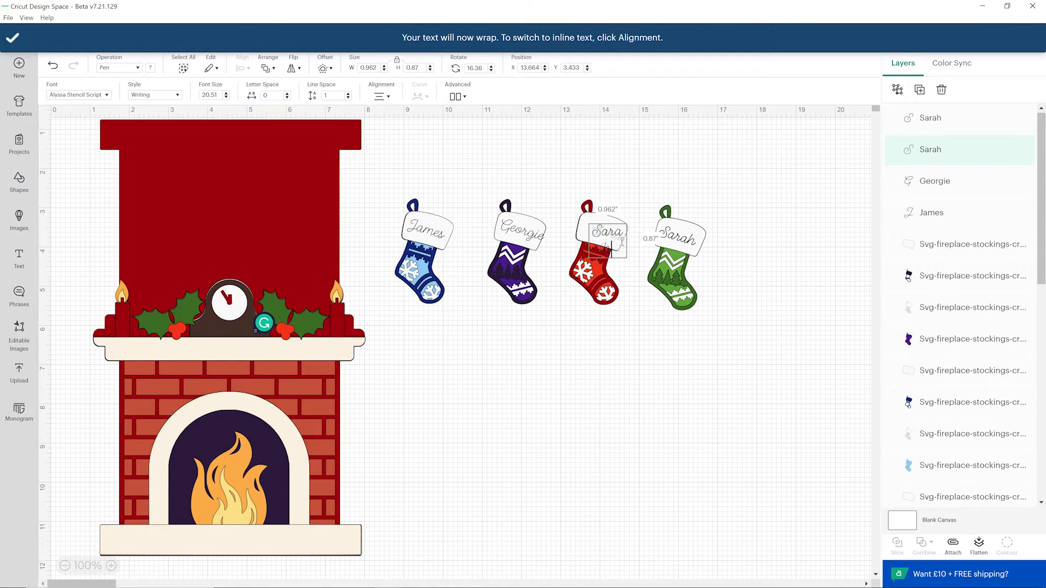
pyautogui.click(673, 234)
pyautogui.doubleClick(672, 233)
pyautogui.write('Rick')
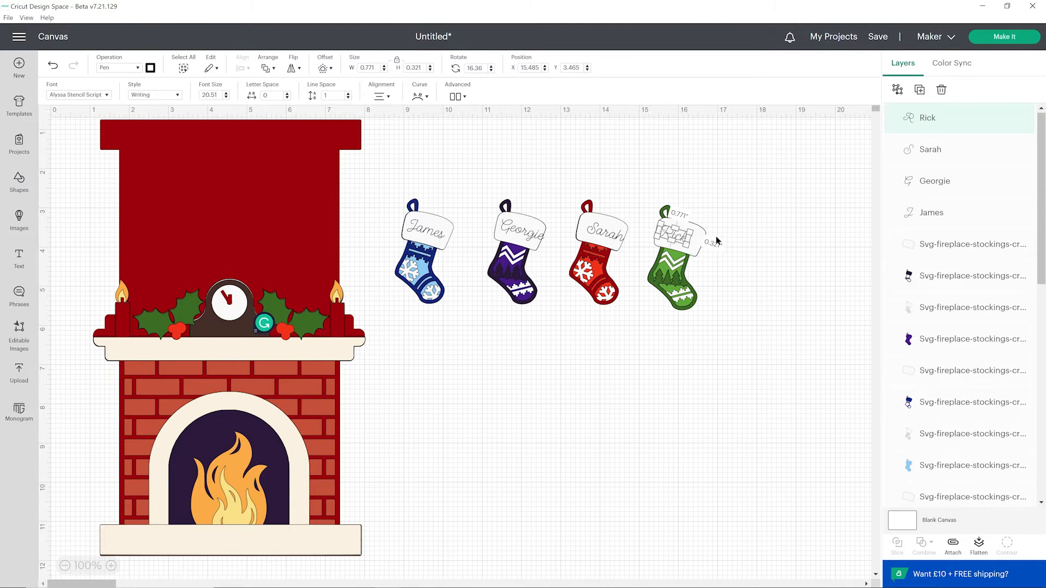
# Step: Enlarge the name on the green cuff to about 0.96 × 0.4 inches and centre it there
pyautogui.click(716, 240)
pyautogui.moveTo(681, 235); pyautogui.dragTo(689, 246)
pyautogui.click(715, 259)
pyautogui.click(686, 238)
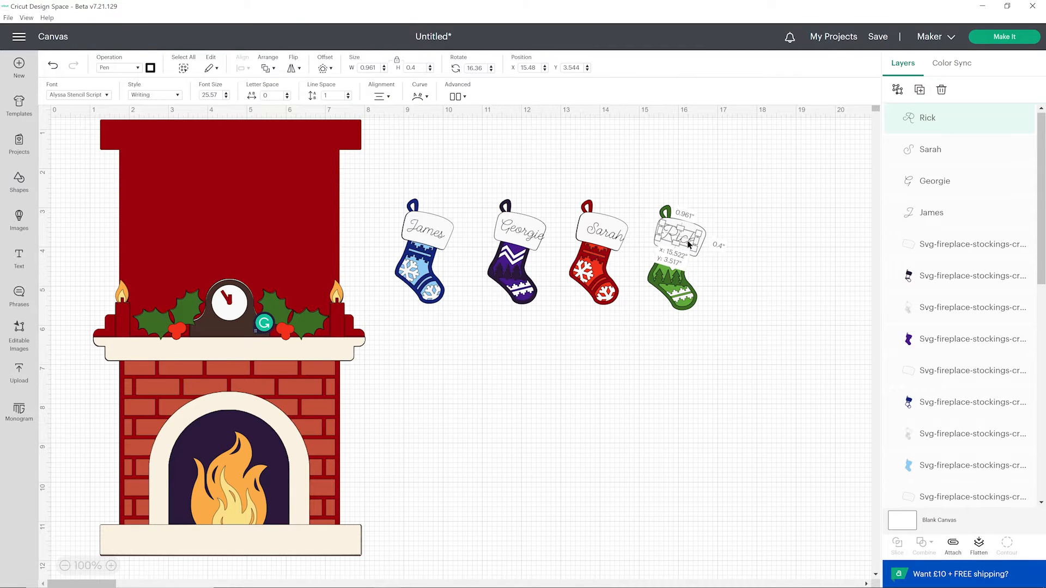
# Step: Shrink the name on the purple cuff to fit inside its outline, and centre the name on the red cuff
pyautogui.click(531, 234)
pyautogui.moveTo(541, 244); pyautogui.dragTo(589, 228)
pyautogui.click(551, 214)
pyautogui.click(533, 231)
pyautogui.click(575, 389)
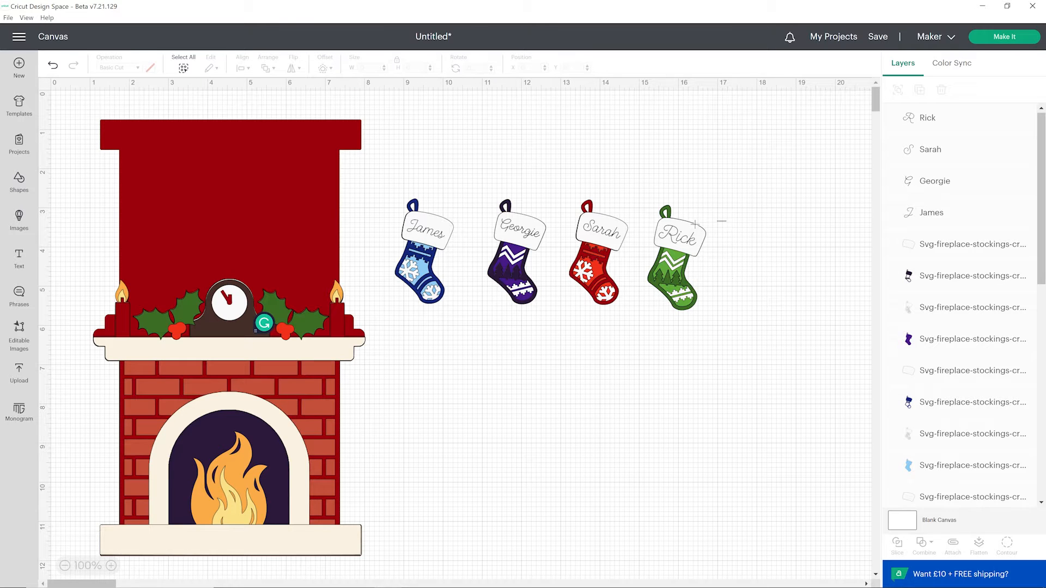
# Step: Move the green, red, purple and blue stocking bodies away, leaving the cuffs with their names in place
pyautogui.click(670, 243)
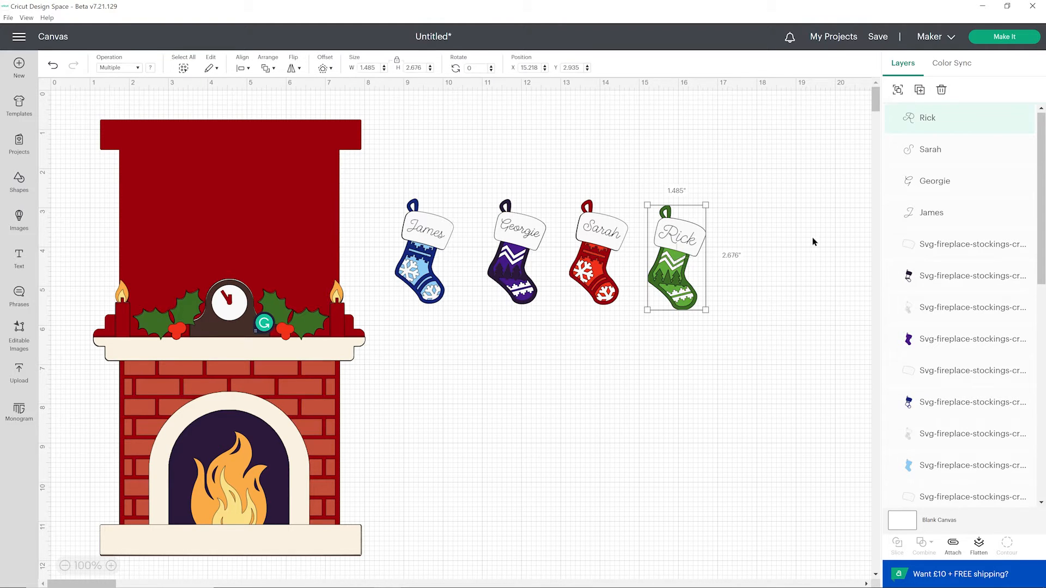
pyautogui.moveTo(716, 329); pyautogui.dragTo(774, 291)
pyautogui.moveTo(650, 323); pyautogui.dragTo(565, 197)
pyautogui.moveTo(596, 274); pyautogui.dragTo(602, 350)
pyautogui.moveTo(538, 321); pyautogui.dragTo(496, 360)
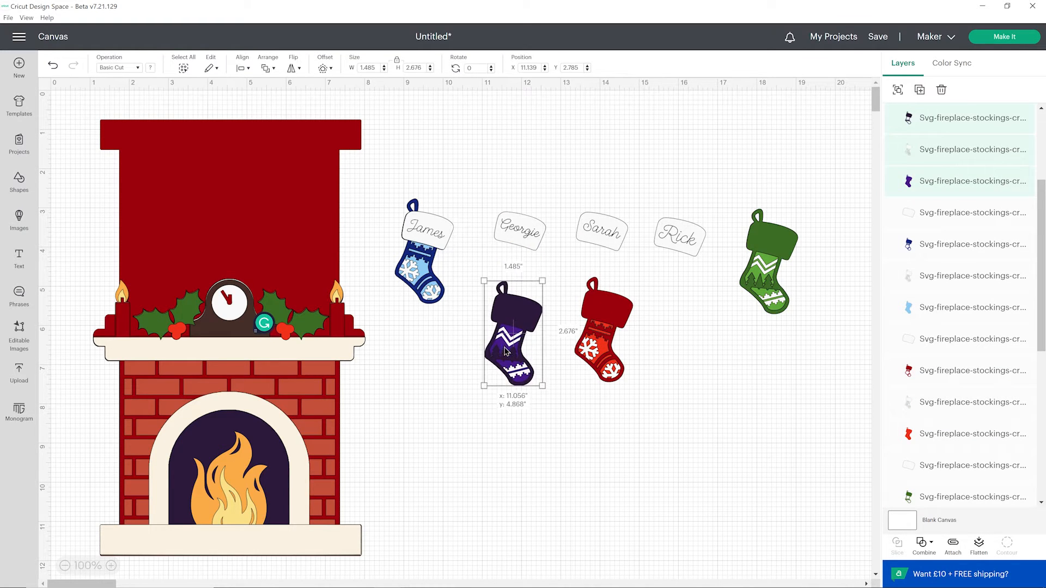
pyautogui.moveTo(451, 307); pyautogui.dragTo(425, 362)
# Step: Attach each of the four names to its own stocking cuff
pyautogui.moveTo(381, 186); pyautogui.dragTo(467, 265)
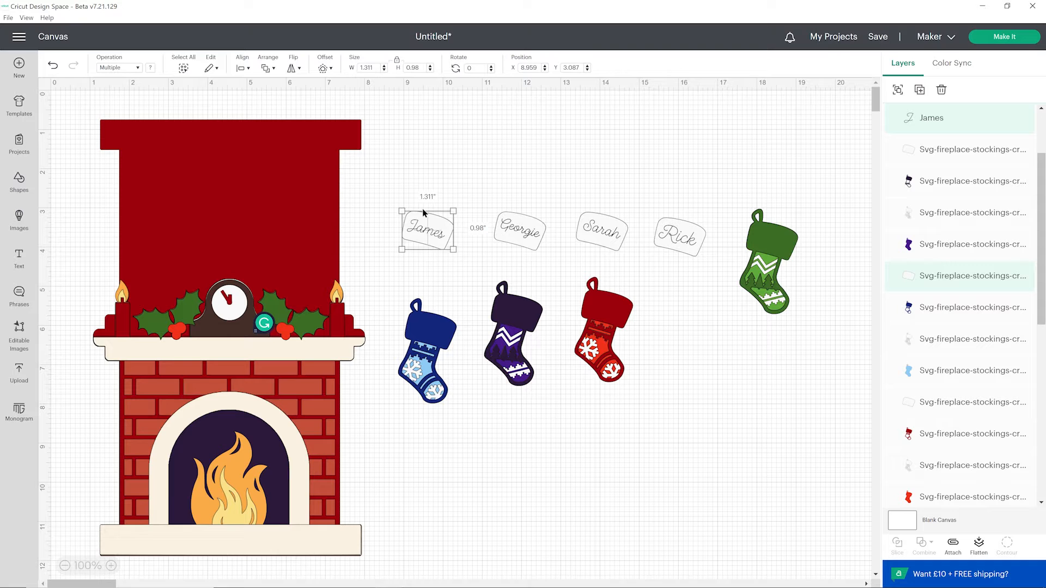
pyautogui.click(953, 545)
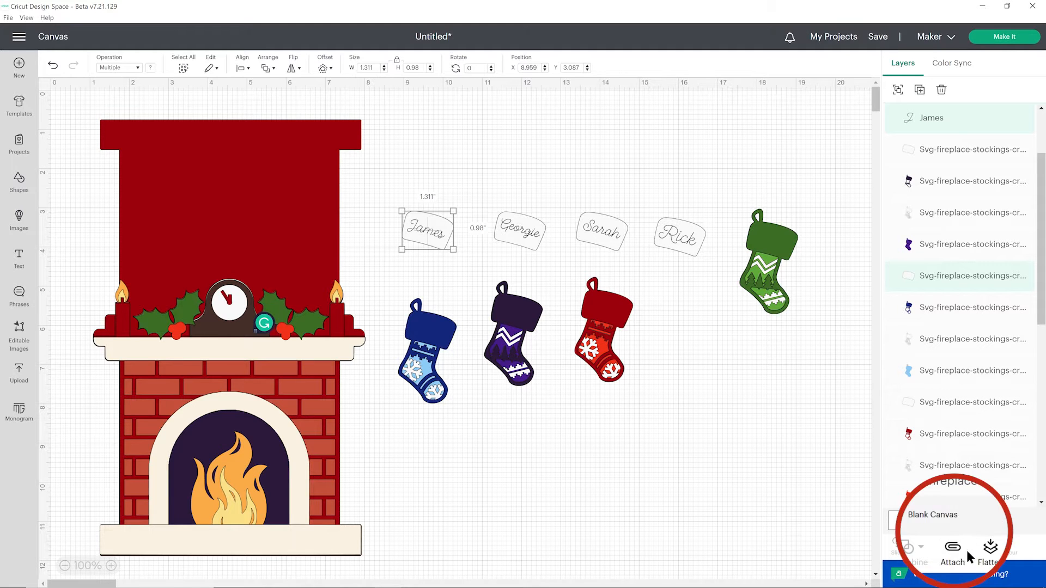
pyautogui.moveTo(478, 197); pyautogui.dragTo(547, 248)
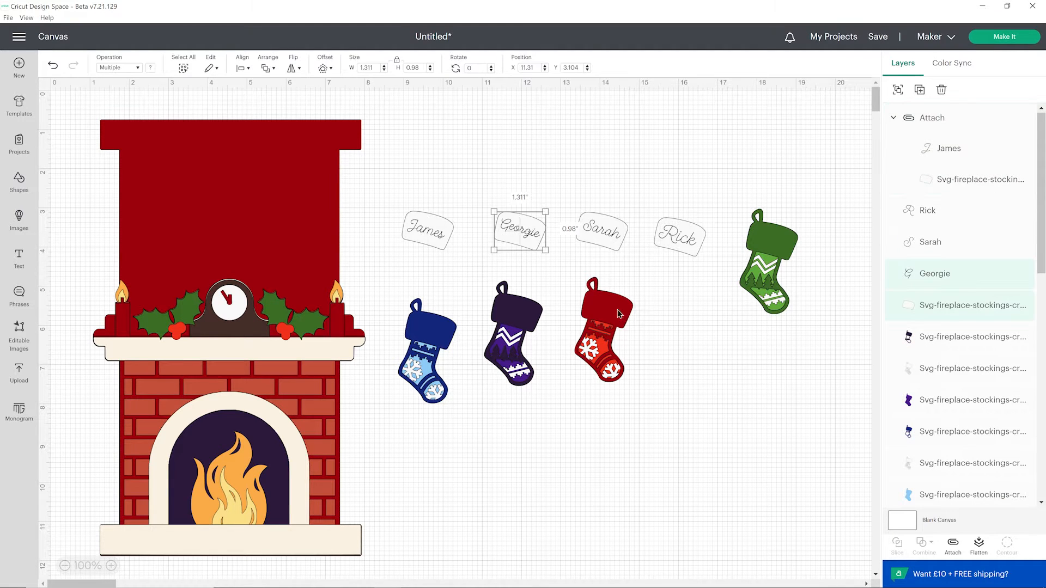
pyautogui.click(953, 543)
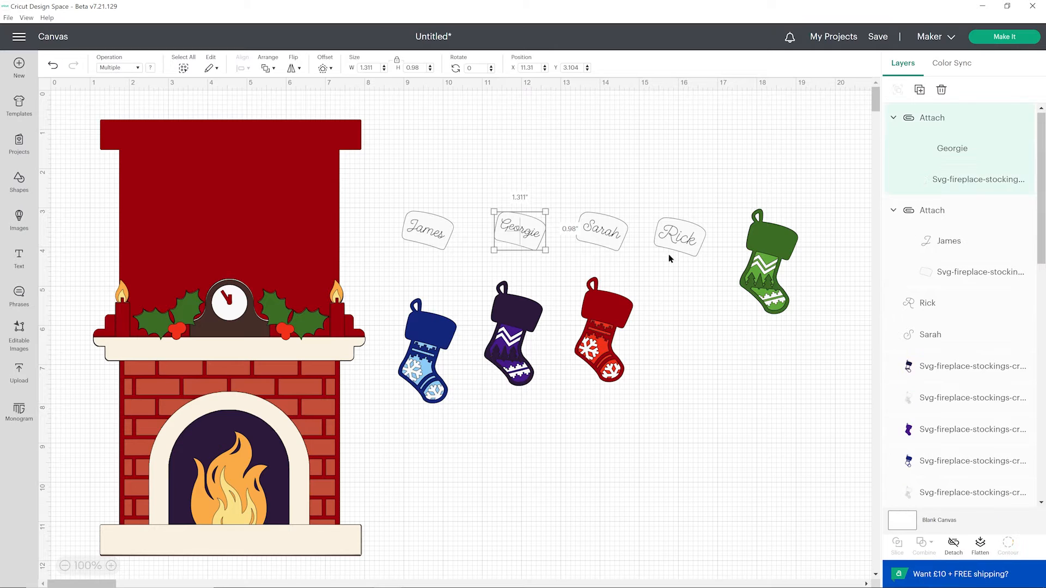
pyautogui.click(582, 188)
pyautogui.moveTo(572, 201); pyautogui.dragTo(638, 256)
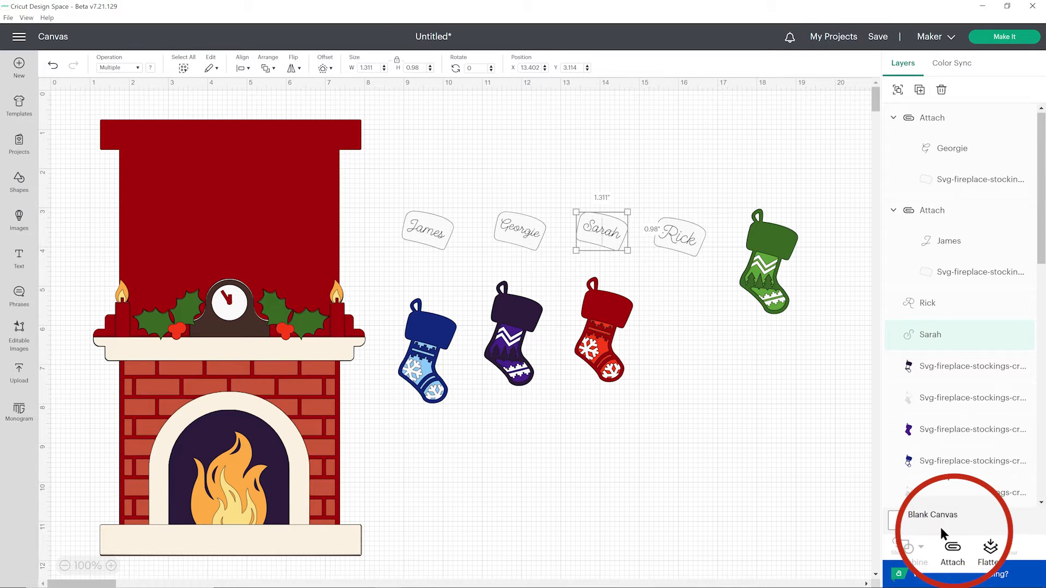
pyautogui.click(951, 544)
pyautogui.moveTo(652, 191); pyautogui.dragTo(724, 277)
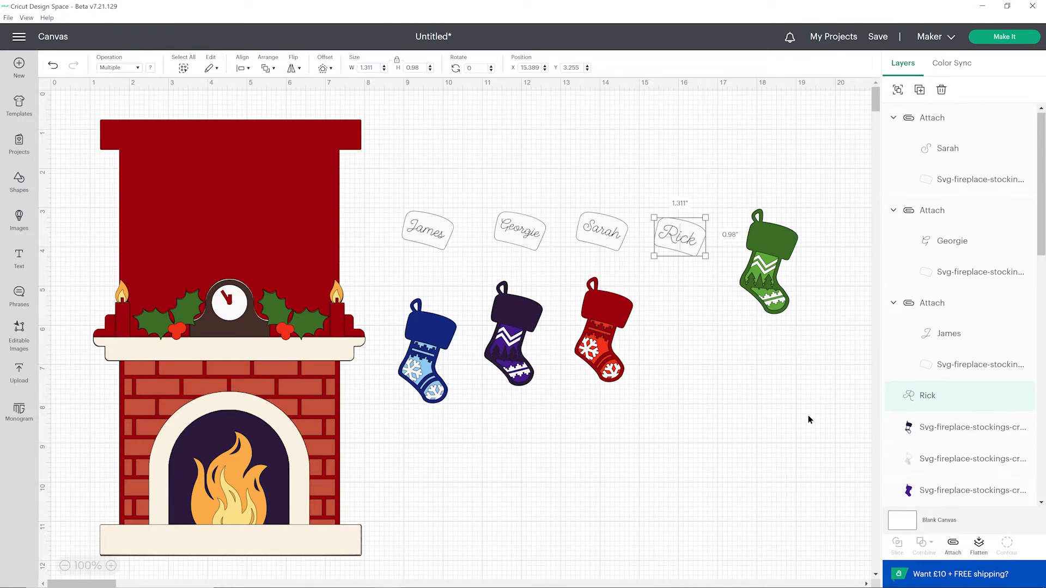
pyautogui.click(952, 547)
# Step: Move the four attached cuffs back onto the tops of the matching stocking bodies
pyautogui.moveTo(680, 239); pyautogui.dragTo(775, 240)
pyautogui.moveTo(602, 231); pyautogui.dragTo(606, 308)
pyautogui.moveTo(520, 231); pyautogui.dragTo(517, 311)
pyautogui.moveTo(437, 242); pyautogui.dragTo(439, 342)
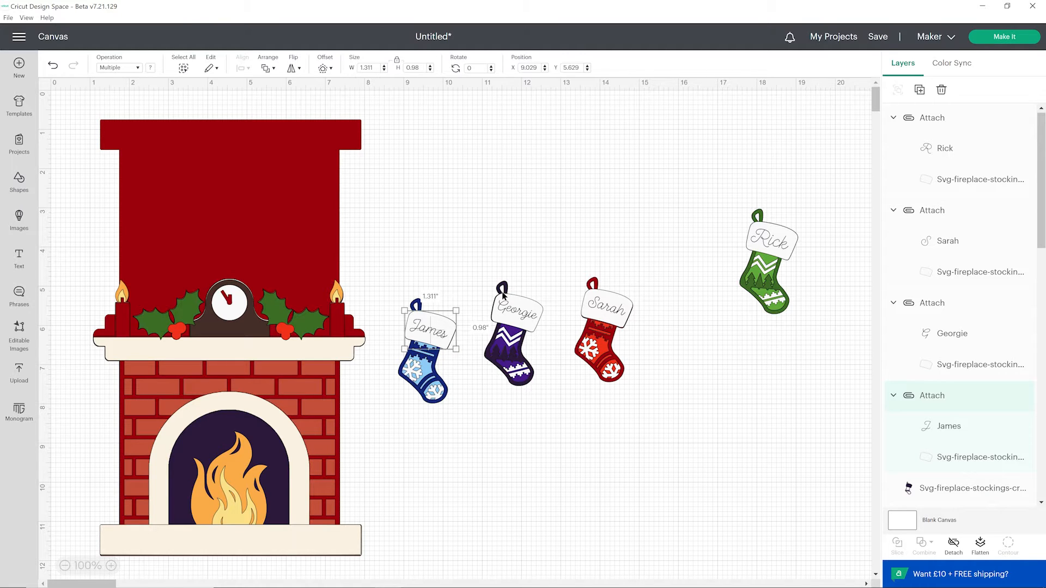
# Step: Group each attached cuff with its stocking body, moving the red stocking aside to isolate the purple one
pyautogui.moveTo(661, 233); pyautogui.dragTo(574, 407)
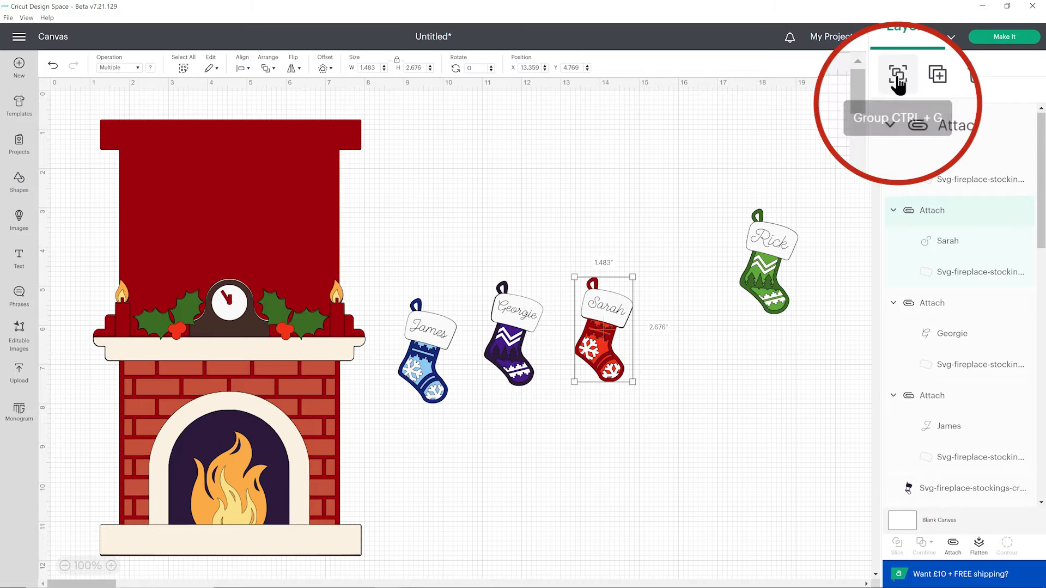
pyautogui.click(898, 90)
pyautogui.moveTo(742, 175); pyautogui.dragTo(809, 324)
pyautogui.click(898, 89)
pyautogui.moveTo(611, 306); pyautogui.dragTo(666, 227)
pyautogui.moveTo(494, 267); pyautogui.dragTo(575, 423)
pyautogui.click(897, 89)
pyautogui.moveTo(392, 282); pyautogui.dragTo(469, 423)
# Step: Hang the red, blue, green and purple stockings from left to right along the fireplace's mantelpiece
pyautogui.moveTo(648, 255); pyautogui.dragTo(116, 404)
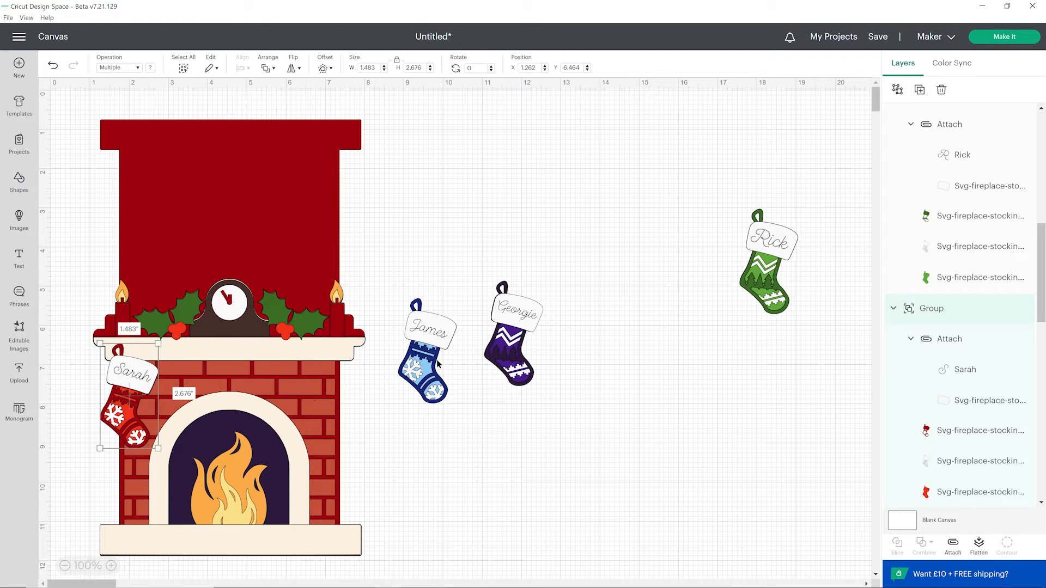
pyautogui.moveTo(438, 364); pyautogui.dragTo(193, 410)
pyautogui.moveTo(768, 250); pyautogui.dragTo(245, 392)
pyautogui.moveTo(521, 314); pyautogui.dragTo(315, 381)
pyautogui.click(393, 430)
# Step: Add a text object reading "The Craft with Sarah Family"
pyautogui.scroll(-1, 352, 479)
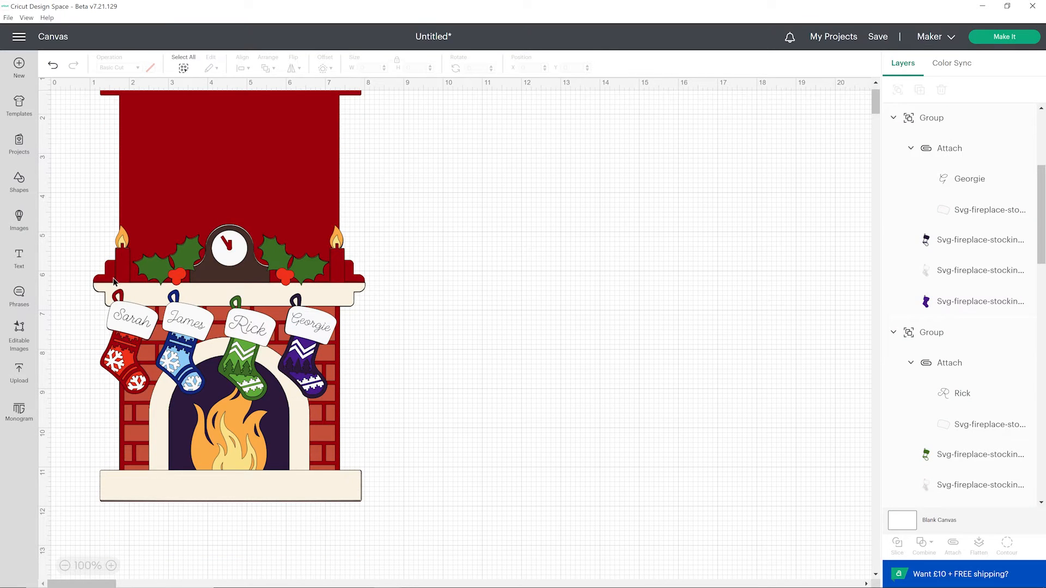
pyautogui.click(30, 259)
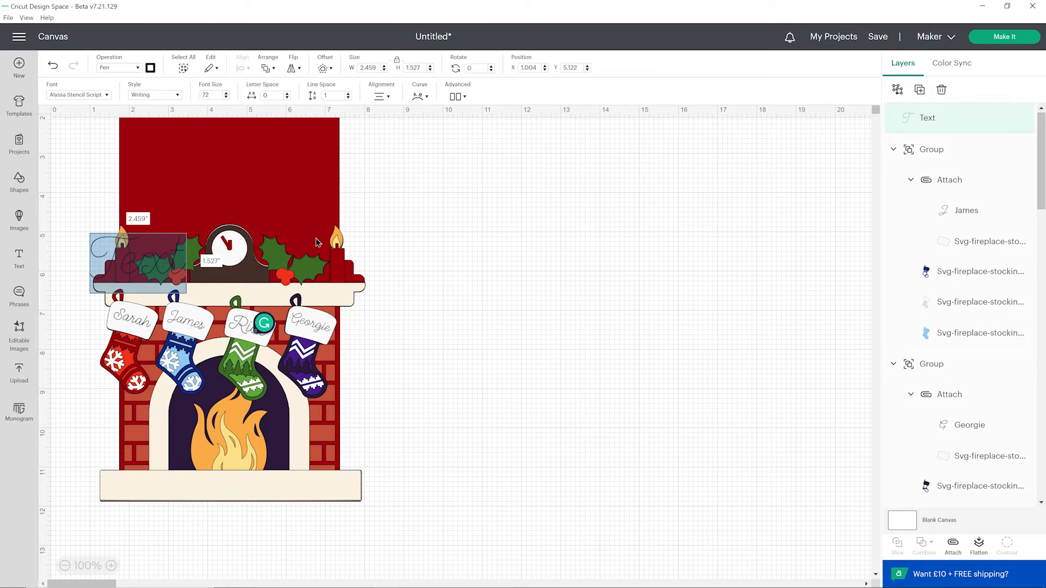
pyautogui.write('The Craft with Sarah FAmily')
pyautogui.press('Left')
pyautogui.press('Left')
pyautogui.press('Left')
pyautogui.press('Left')
pyautogui.press('Left')
pyautogui.press('Right')
pyautogui.press('BackSpace')
pyautogui.write('a')
# Step: Scale the family text down to about 9.4 inches wide and move it clear of the fireplace
pyautogui.moveTo(489, 280); pyautogui.dragTo(610, 420)
pyautogui.moveTo(820, 434); pyautogui.dragTo(577, 421)
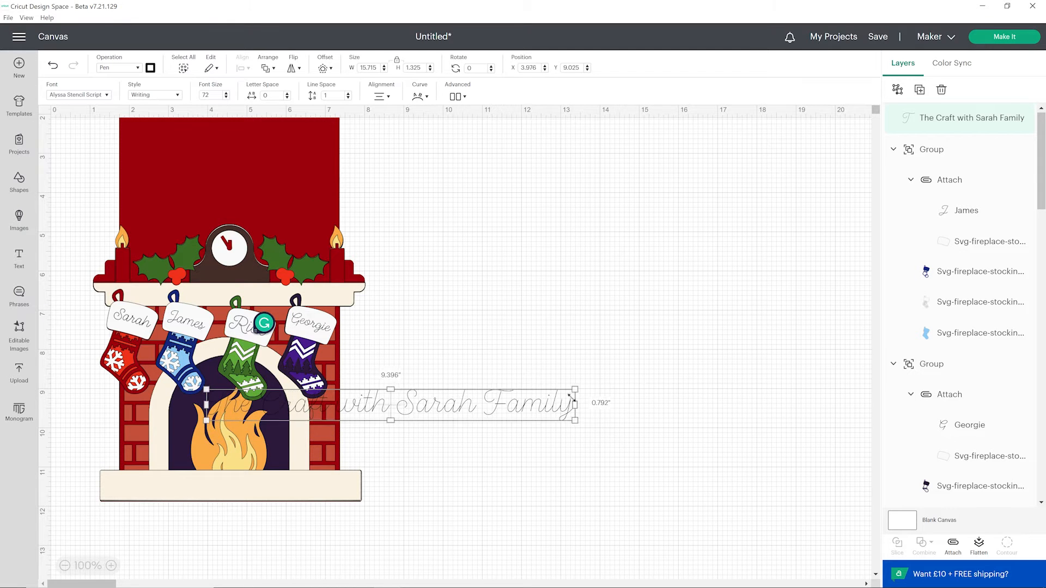
pyautogui.moveTo(505, 403); pyautogui.dragTo(721, 407)
# Step: Move the cream hearth base onto empty canvas and shrink the family text to fit across it
pyautogui.moveTo(342, 477); pyautogui.dragTo(714, 184)
pyautogui.moveTo(628, 406); pyautogui.dragTo(680, 186)
pyautogui.moveTo(836, 199); pyautogui.dragTo(715, 191)
pyautogui.click(694, 227)
# Step: Centre the family text on the cream hearth base and attach the two together
pyautogui.moveTo(533, 139); pyautogui.dragTo(611, 207)
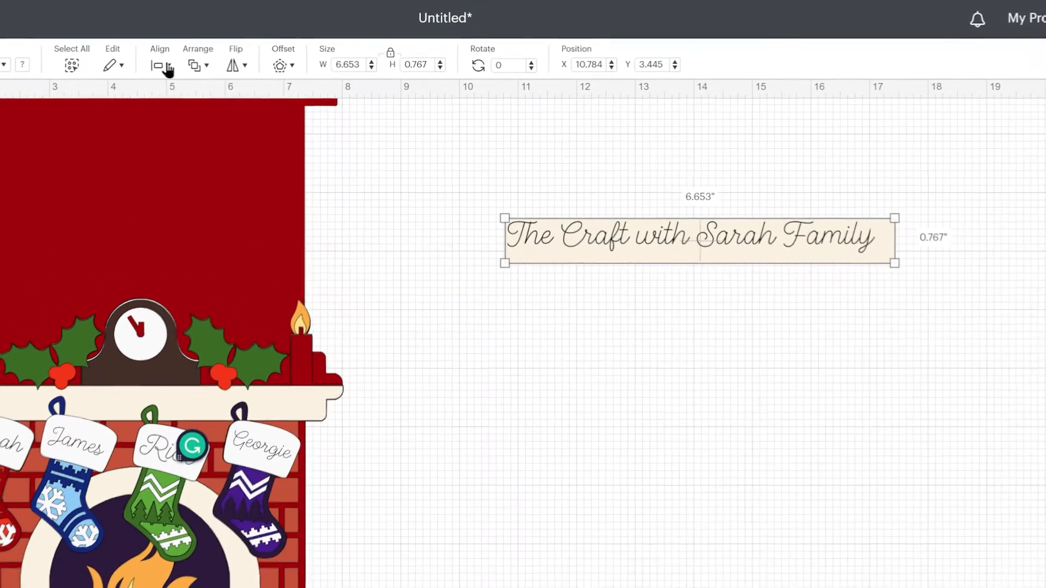
pyautogui.click(168, 68)
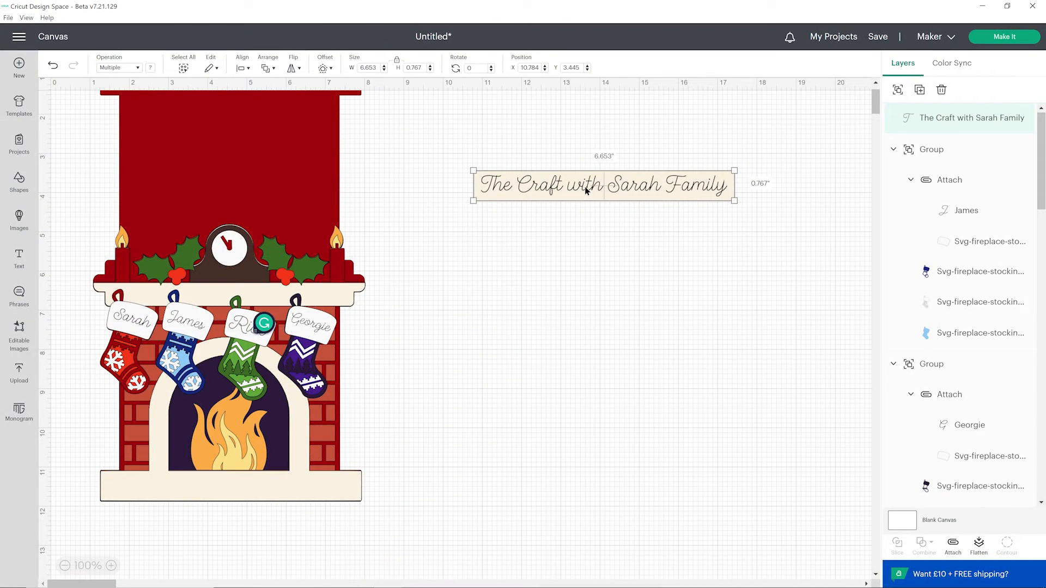
pyautogui.click(953, 545)
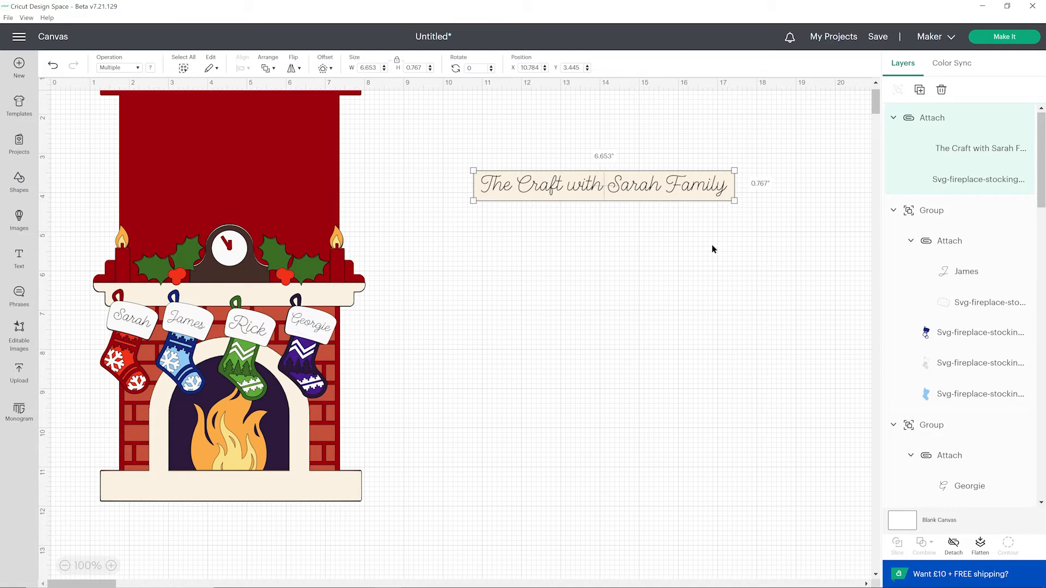
# Step: Return the attached hearth base with its text to the foot of the fireplace
pyautogui.moveTo(685, 190); pyautogui.dragTo(309, 487)
pyautogui.click(507, 435)
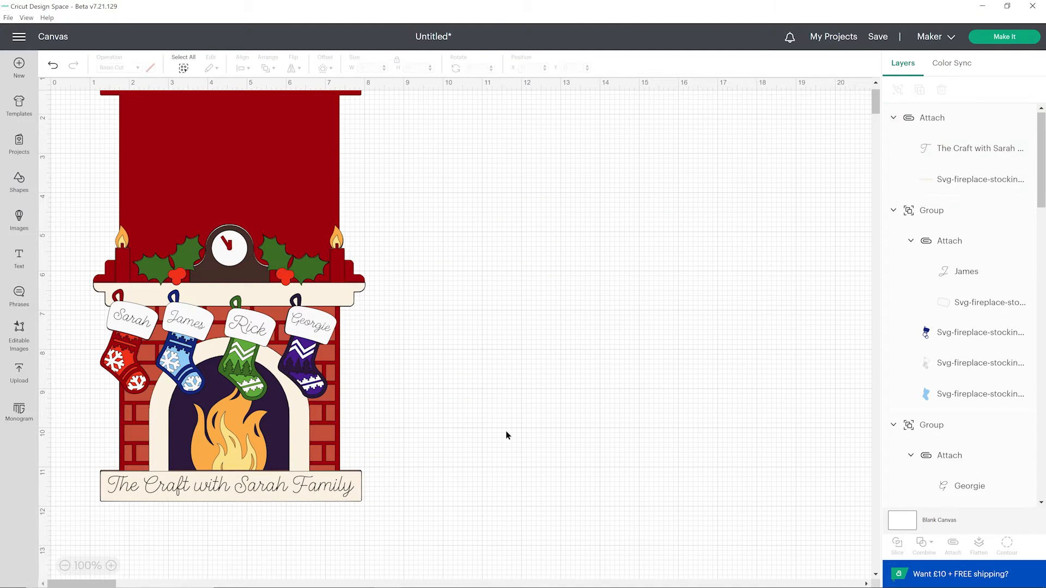
pyautogui.scroll(-10, 973, 257)
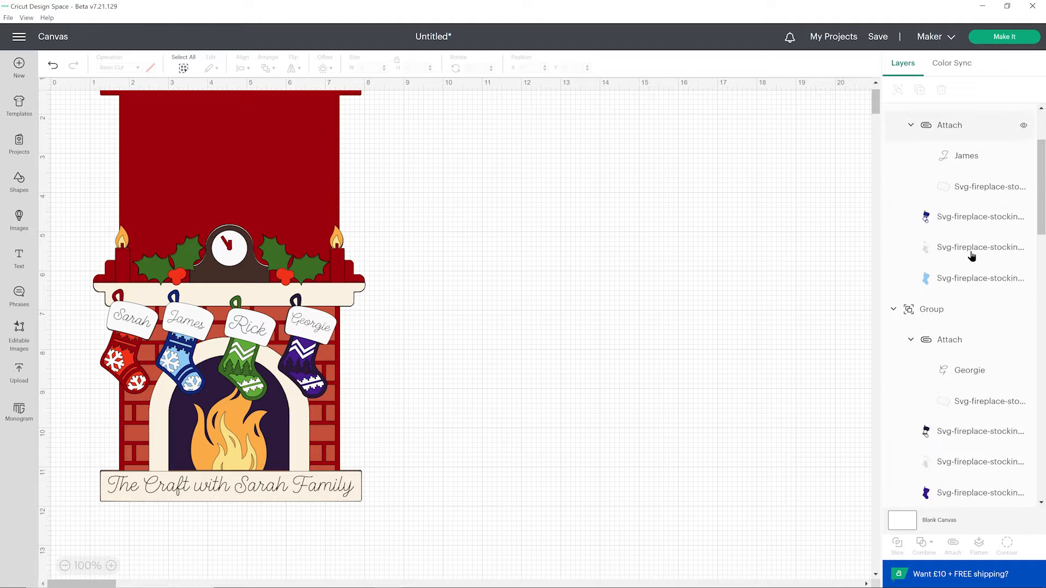
# Step: Show the hidden envelope template on the canvas, and hide it again
pyautogui.scroll(-5, 975, 246)
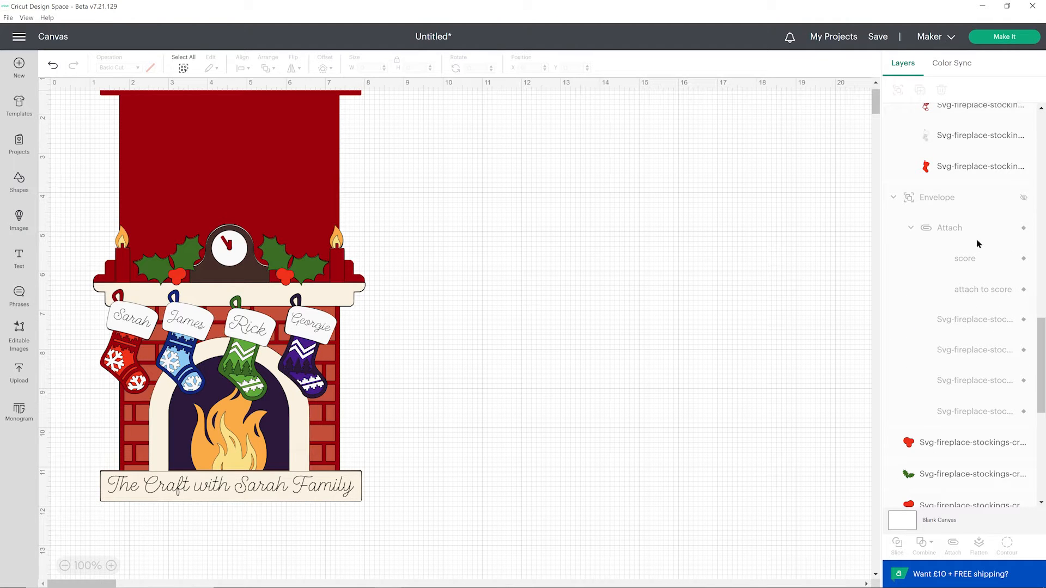
pyautogui.click(1024, 201)
pyautogui.scroll(-6, 989, 232)
pyautogui.scroll(-1, 989, 232)
pyautogui.scroll(2, 497, 185)
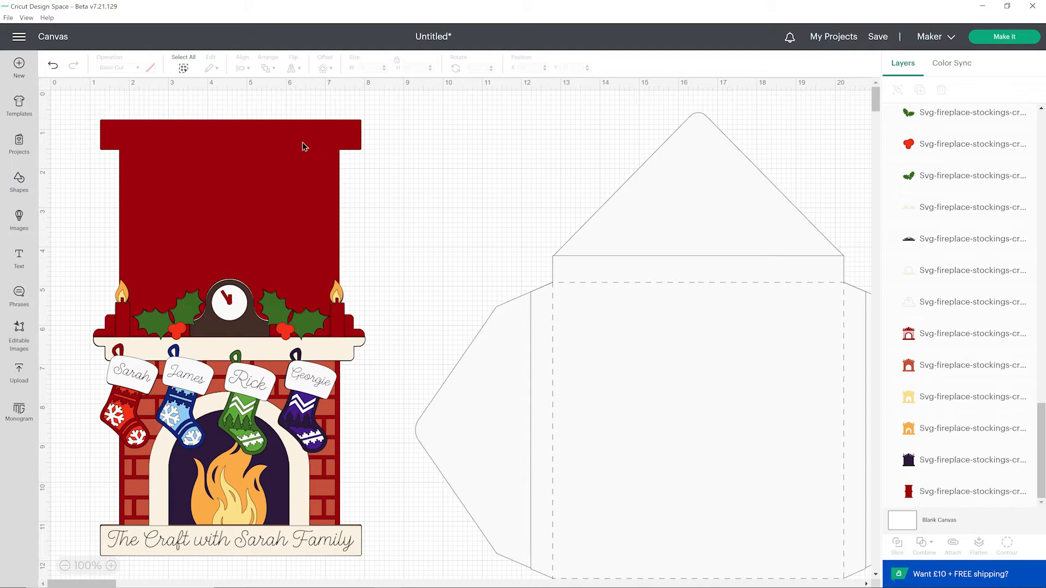
pyautogui.click(678, 220)
pyautogui.click(1024, 119)
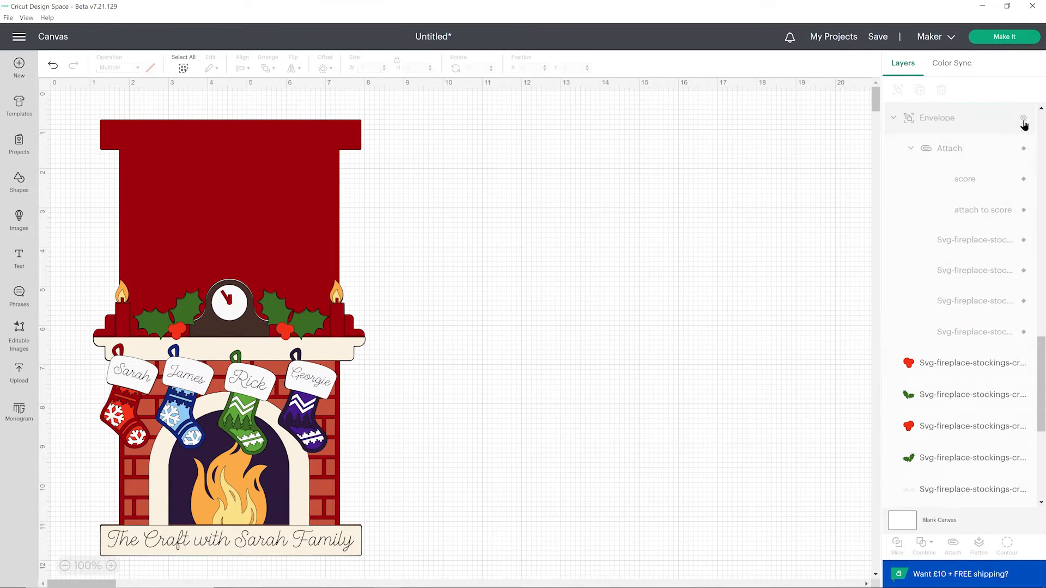
# Step: Move the dark red card base out from behind the fireplace onto empty canvas and select it
pyautogui.moveTo(294, 163); pyautogui.dragTo(647, 151)
pyautogui.click(783, 214)
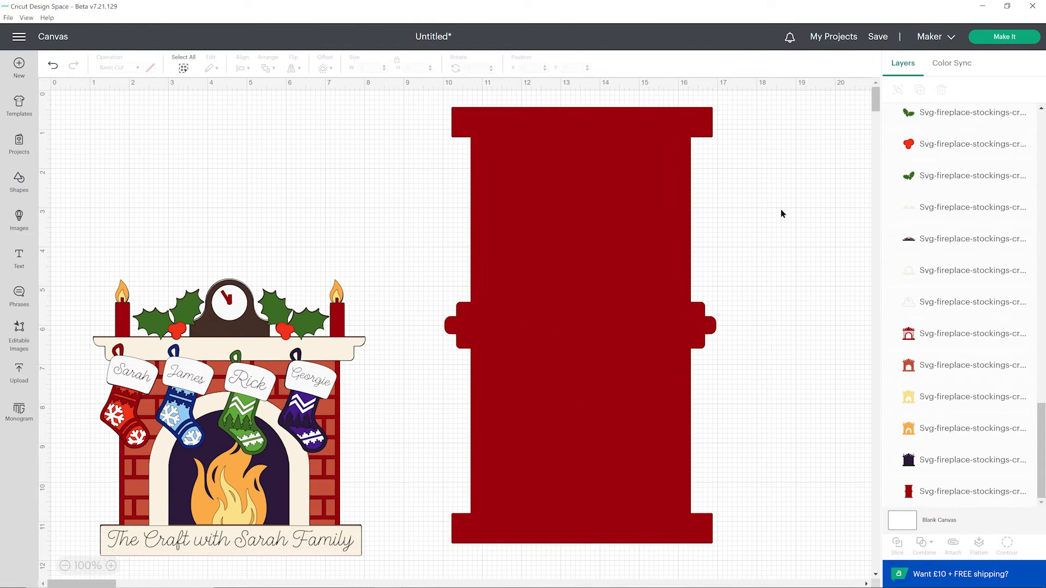
pyautogui.click(665, 214)
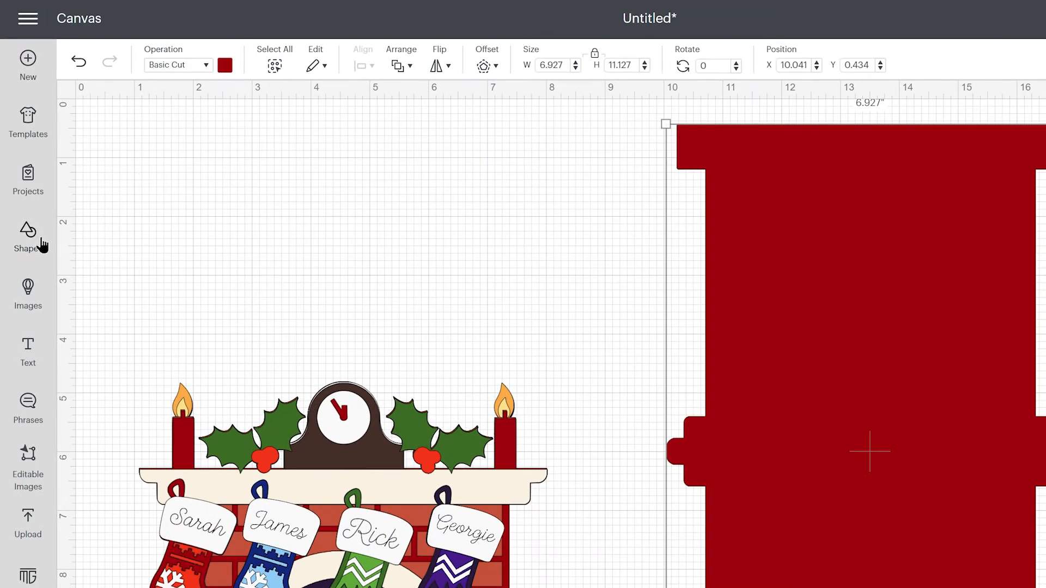
# Step: Insert a score line, place it above the fireplace artwork, and rotate it 90 degrees
pyautogui.click(41, 246)
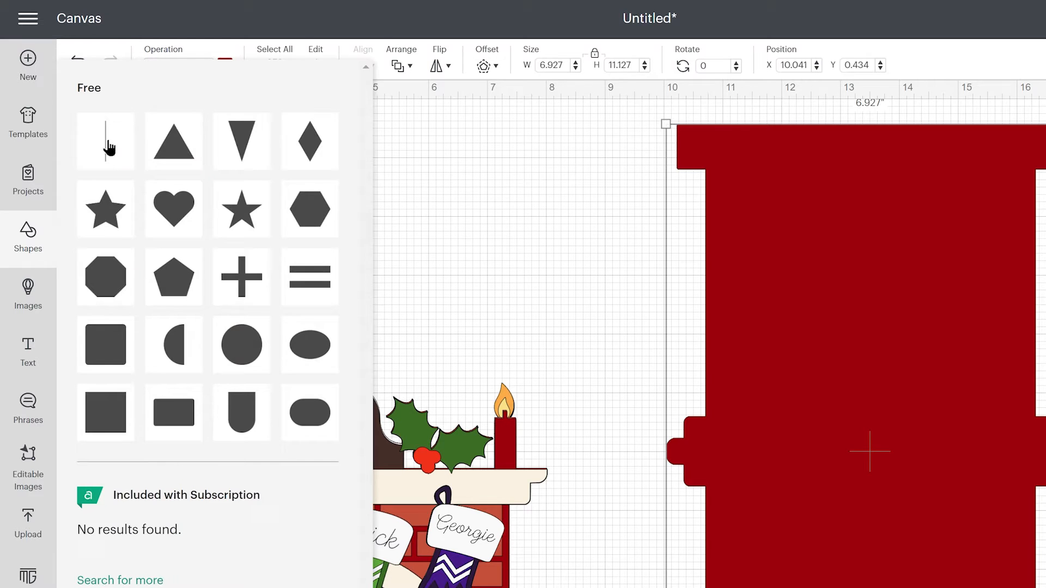
pyautogui.click(102, 139)
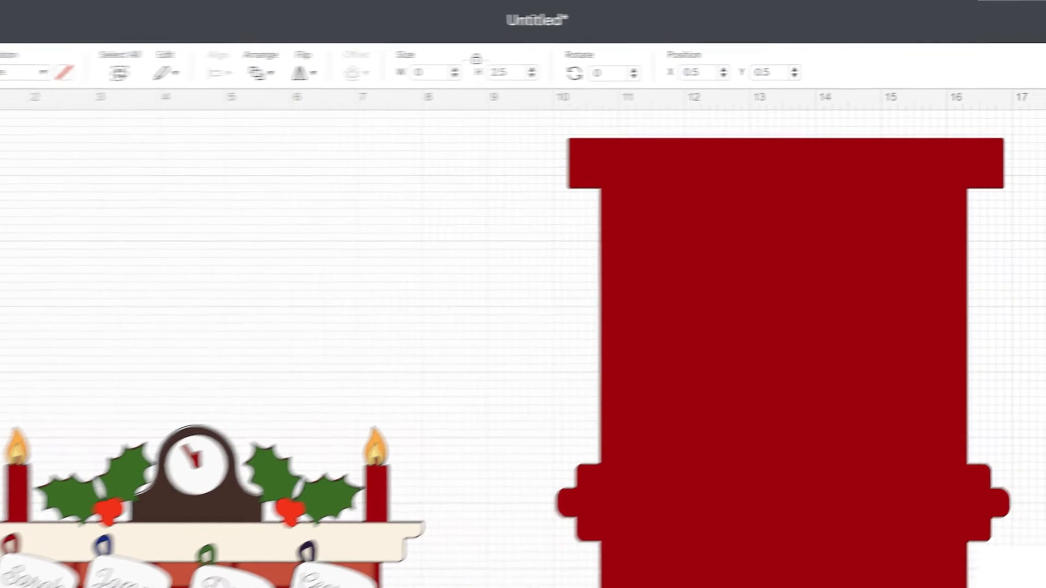
pyautogui.moveTo(95, 176); pyautogui.dragTo(333, 202)
pyautogui.click(518, 82)
pyautogui.write('90')
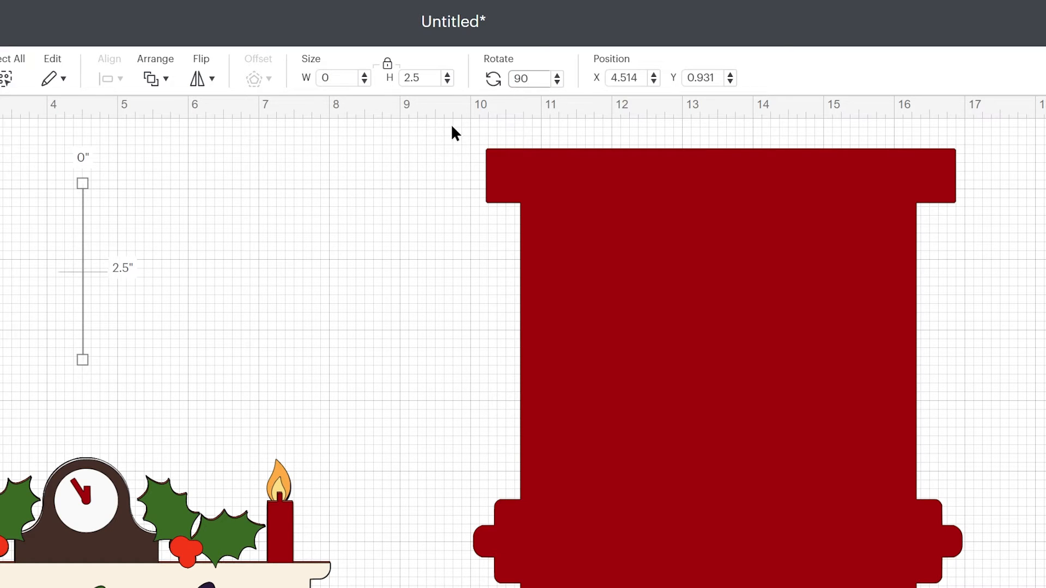
pyautogui.press('Return')
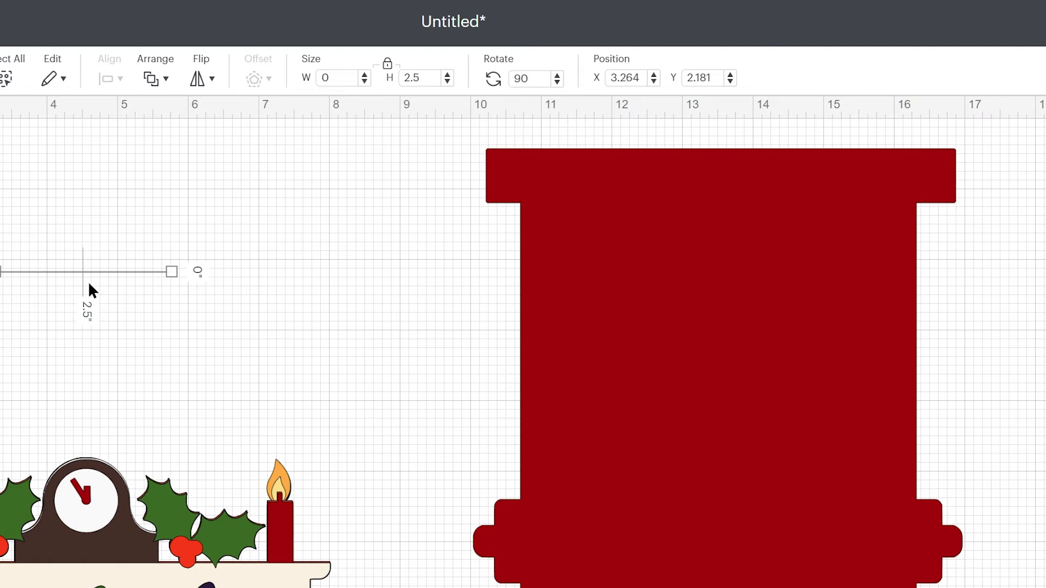
# Step: Match the score line's length to the dark red card base's width by copying the value 6.927 into its height
pyautogui.click(593, 276)
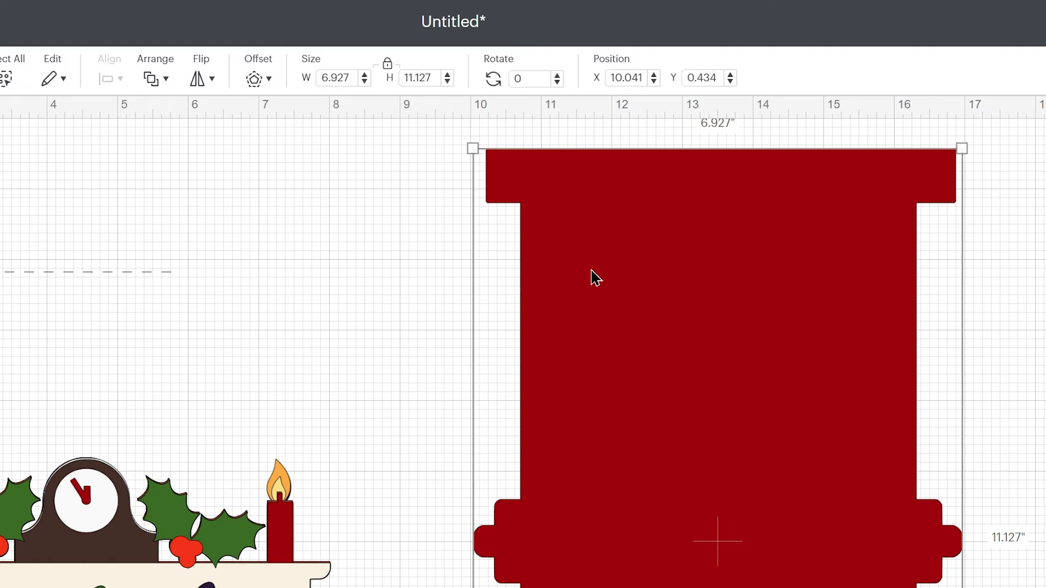
pyautogui.moveTo(353, 78); pyautogui.dragTo(316, 79)
pyautogui.hotkey('ctrl', 'c')
pyautogui.click(140, 265)
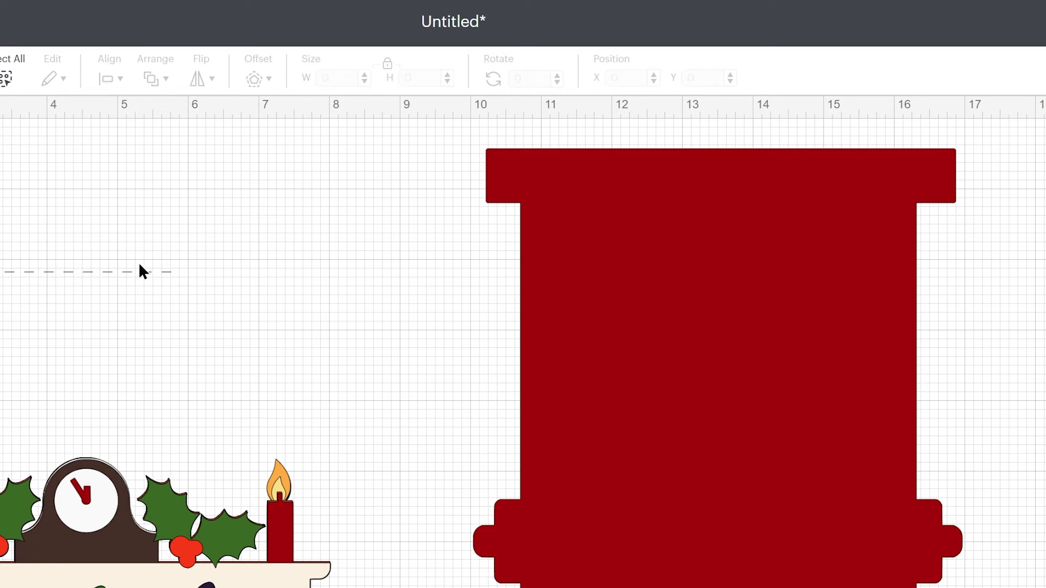
pyautogui.click(159, 268)
pyautogui.moveTo(333, 80); pyautogui.dragTo(283, 82)
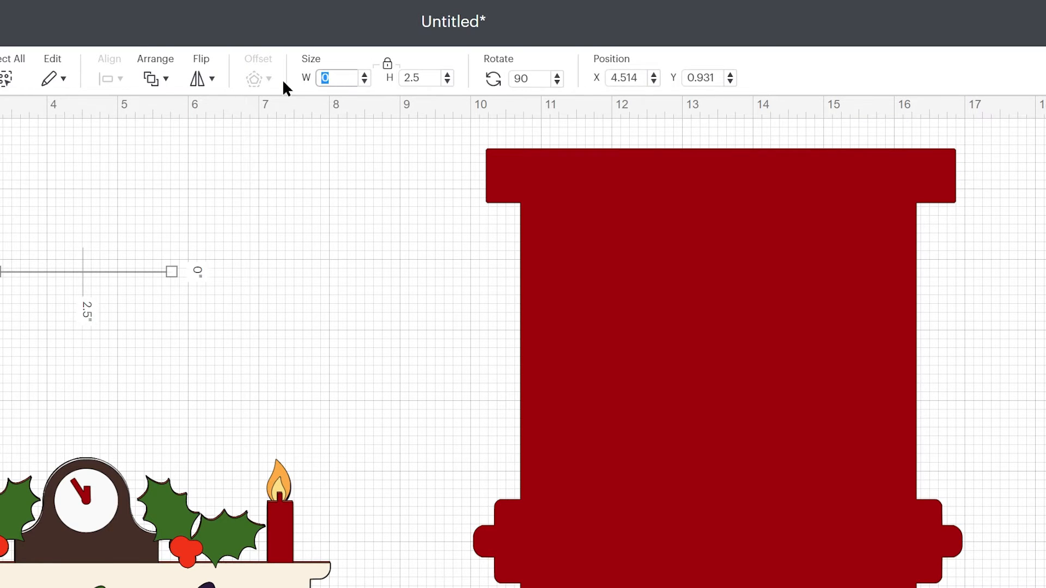
pyautogui.moveTo(436, 77); pyautogui.dragTo(390, 76)
pyautogui.hotkey('ctrl', 'v')
pyautogui.press('Return')
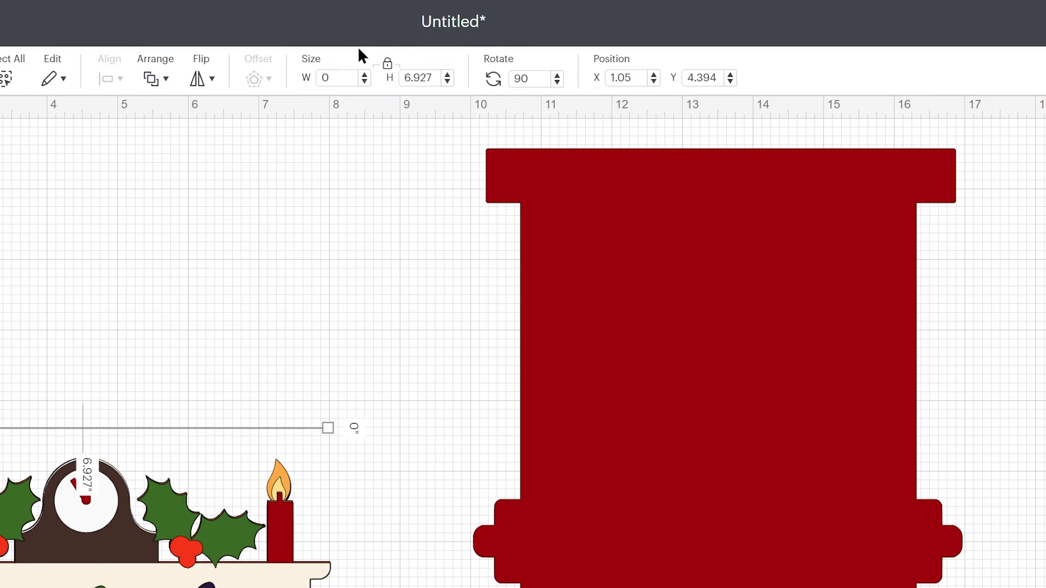
pyautogui.click(267, 348)
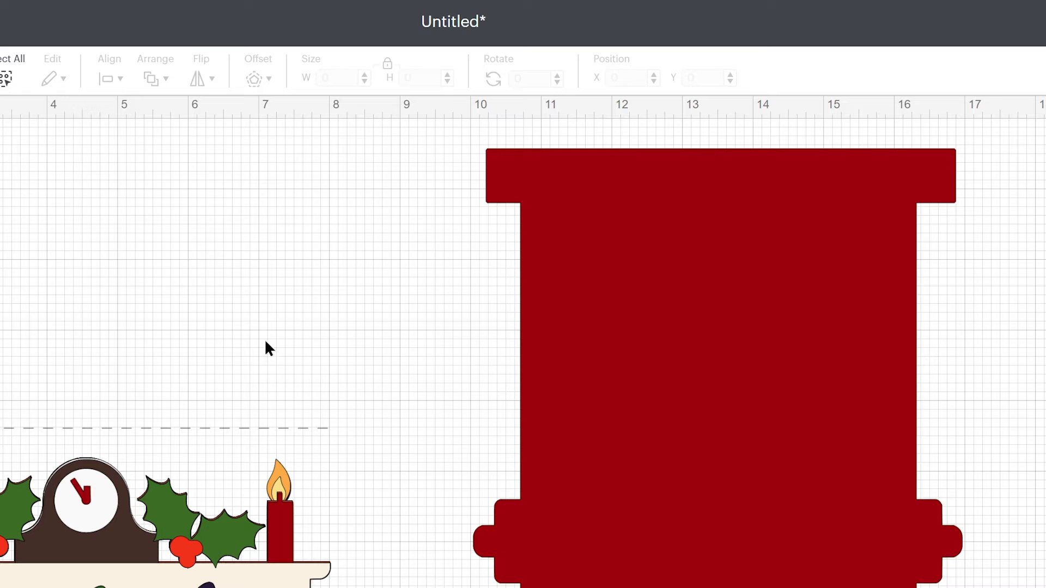
# Step: Centre the score line on the dark red card base and attach the two together
pyautogui.moveTo(265, 426); pyautogui.dragTo(296, 225)
pyautogui.keyDown('shift'); pyautogui.click(581, 217); pyautogui.keyUp('shift')
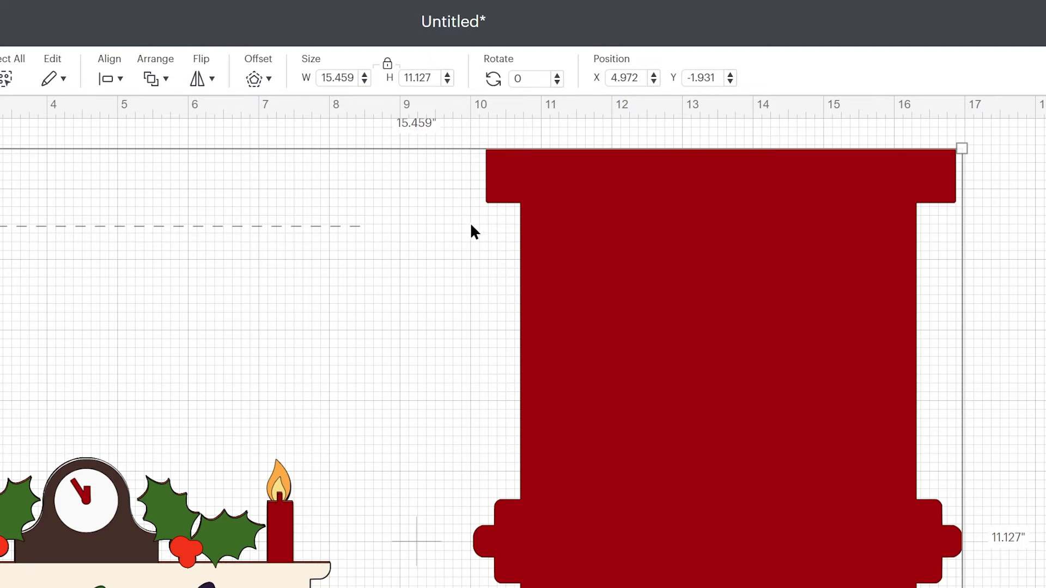
pyautogui.click(124, 79)
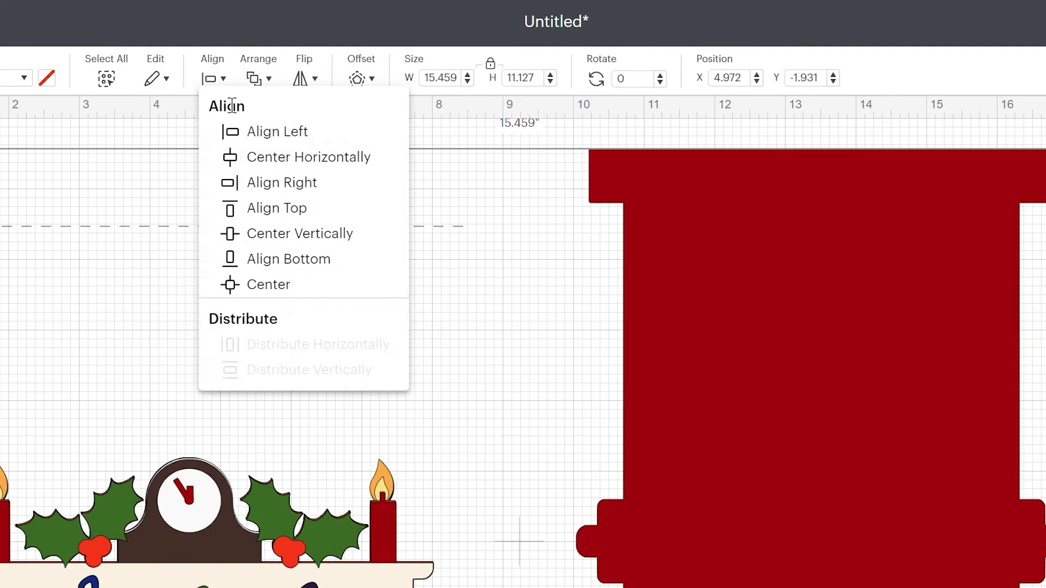
pyautogui.click(295, 284)
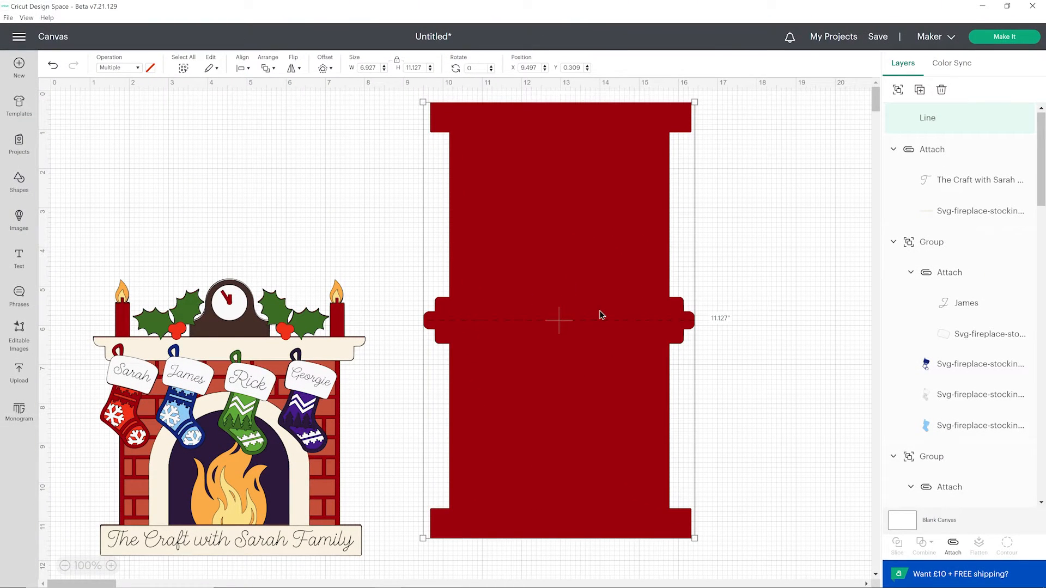
pyautogui.click(953, 545)
# Step: Send the attached card base to the back and line it up behind the fireplace layers
pyautogui.moveTo(597, 275); pyautogui.dragTo(542, 276)
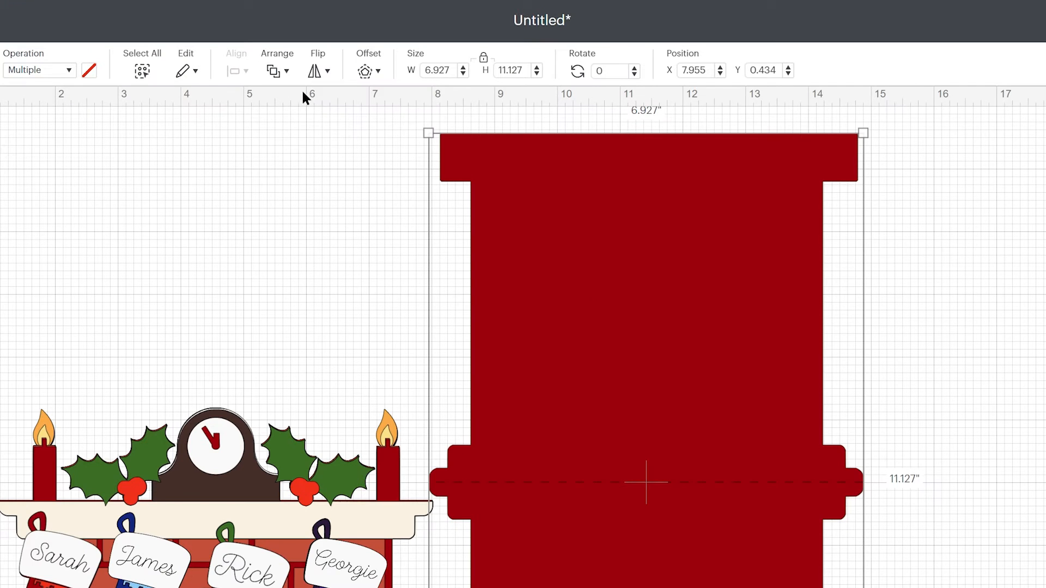
pyautogui.click(283, 73)
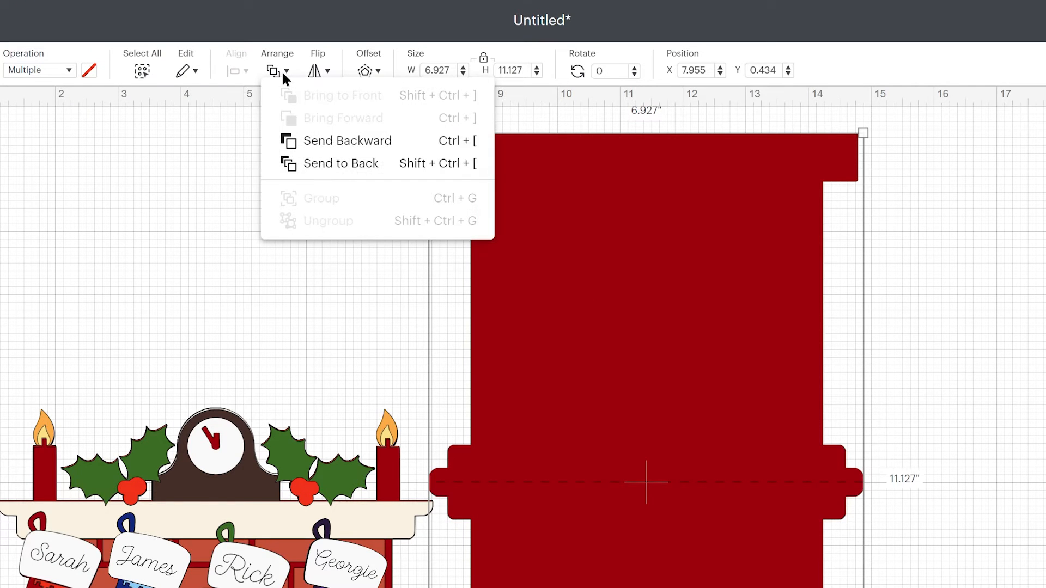
pyautogui.click(327, 164)
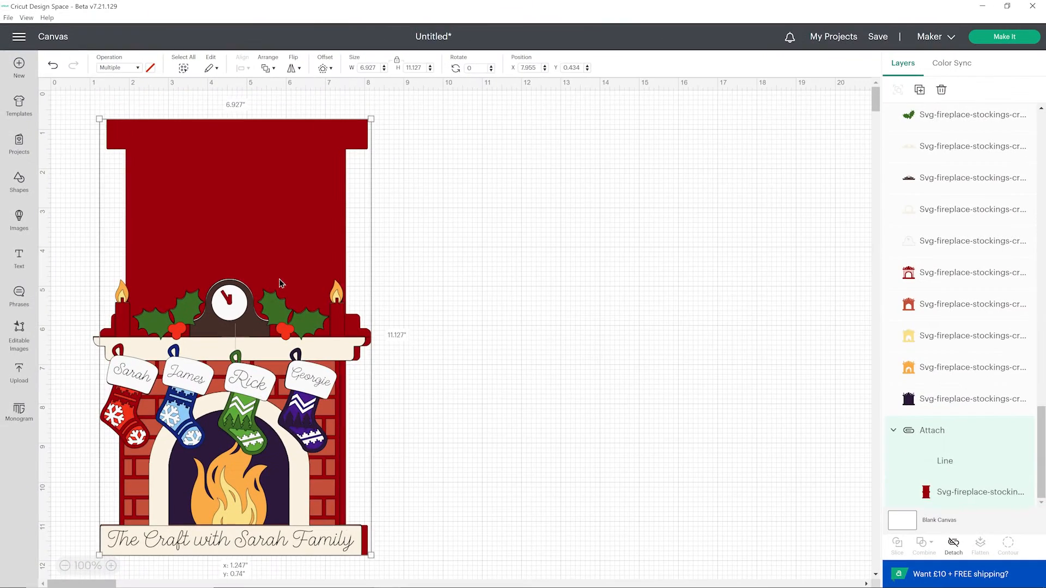
pyautogui.moveTo(276, 281); pyautogui.dragTo(274, 281)
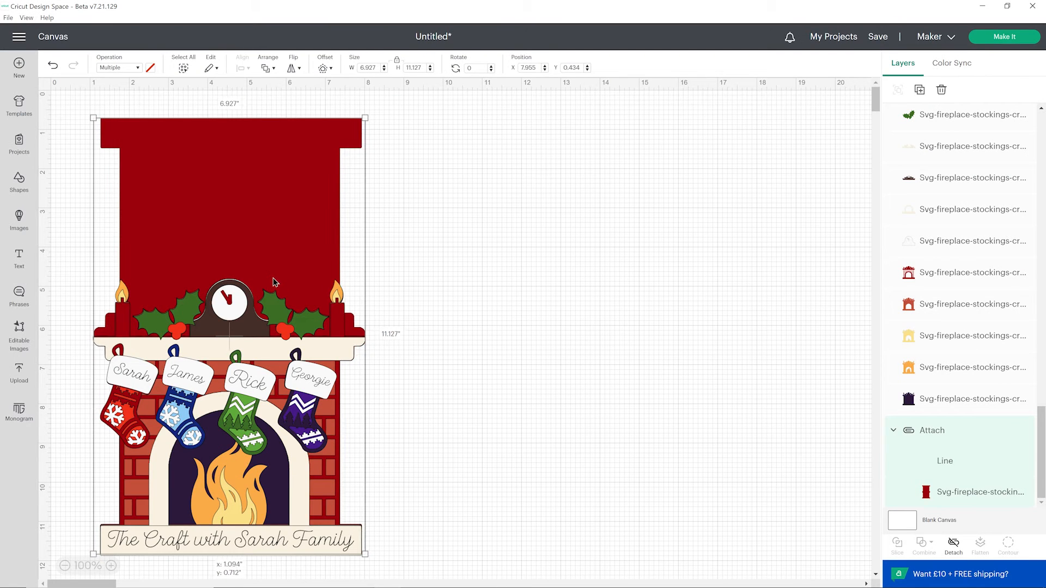
# Step: Make the hidden Envelope group visible on the canvas
pyautogui.scroll(5, 976, 289)
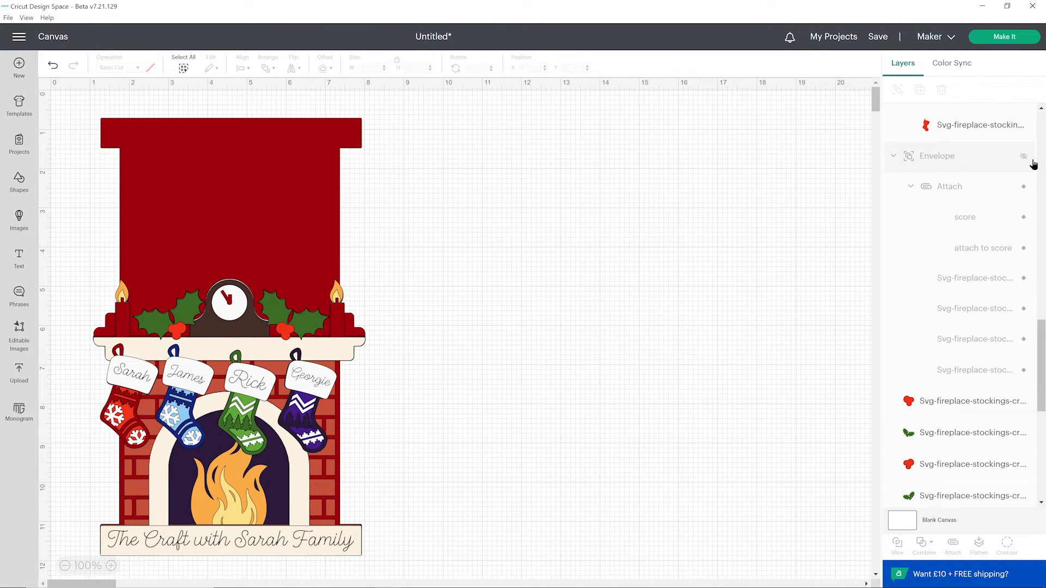
pyautogui.click(1023, 157)
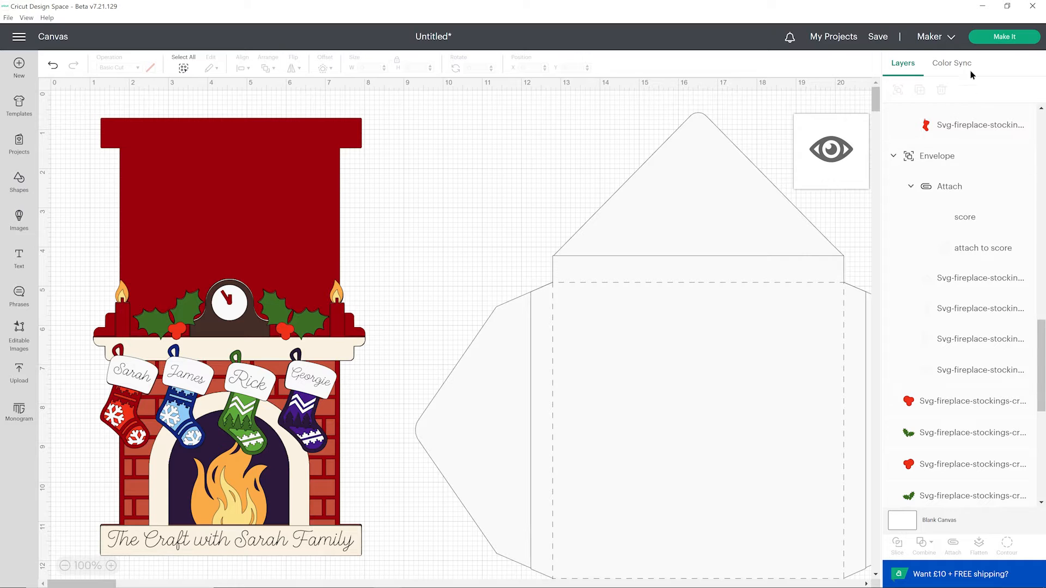
# Step: Preview the cutting mats, look through the material sizes, and shift the three stocking outlines away from the large scored envelope piece before returning to the canvas
pyautogui.click(988, 43)
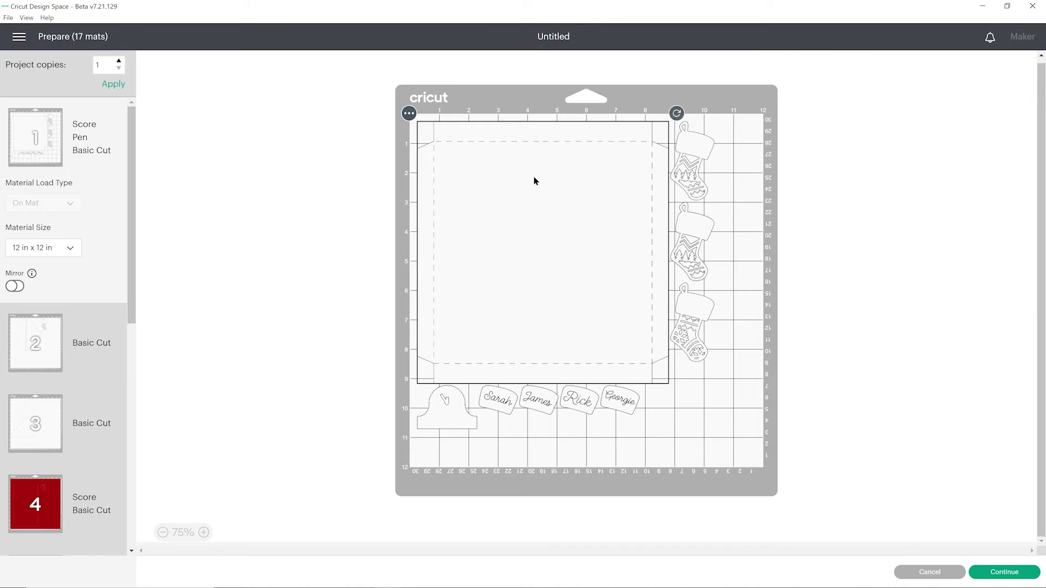
pyautogui.click(68, 249)
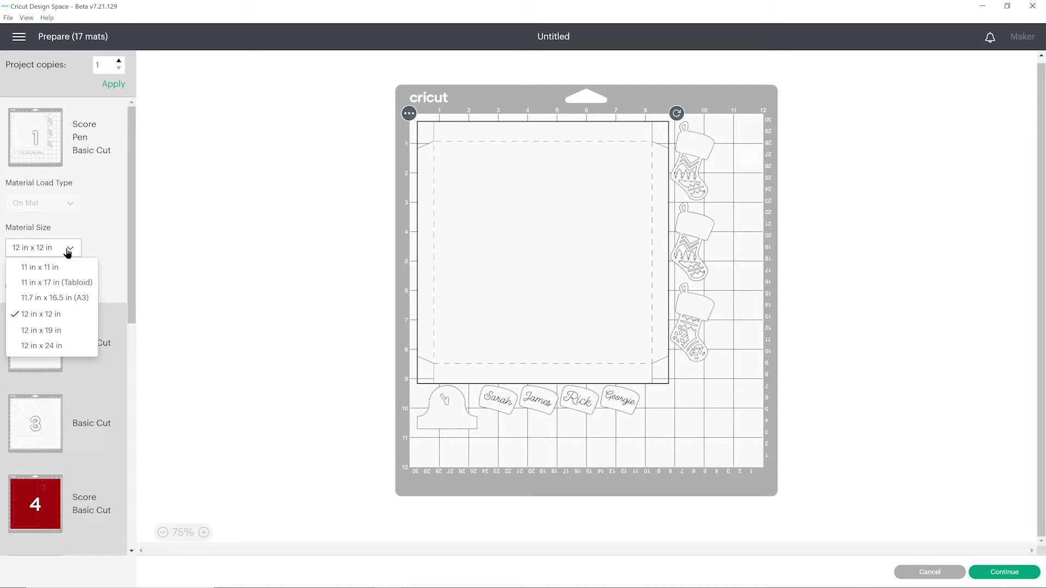
pyautogui.click(68, 250)
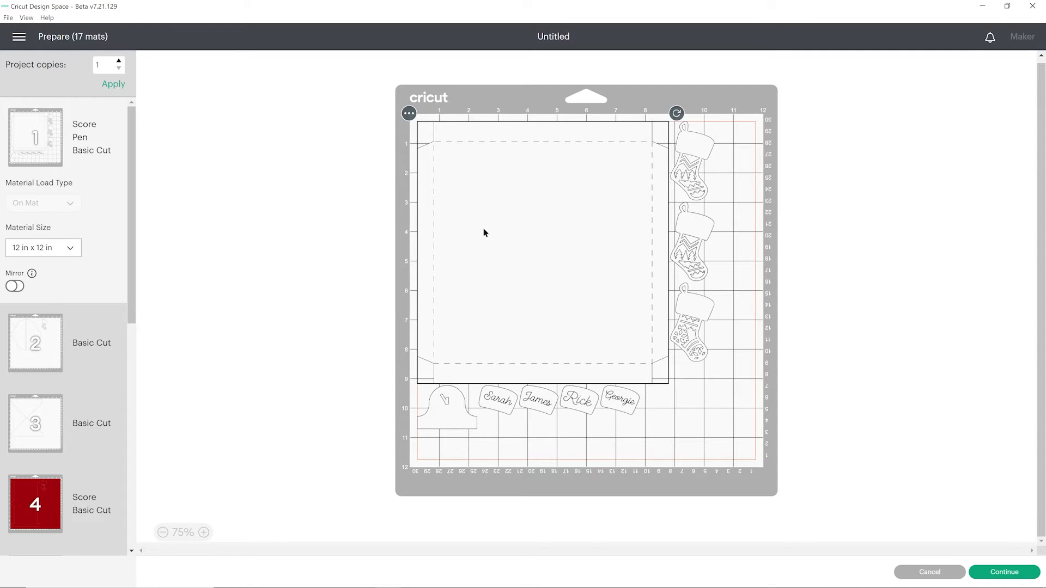
pyautogui.click(704, 156)
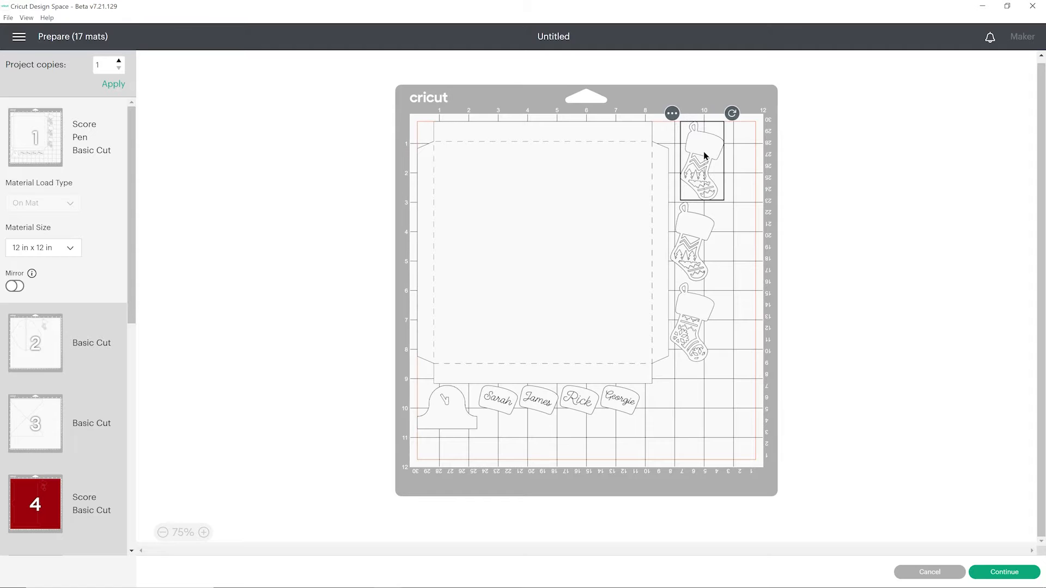
pyautogui.click(687, 221)
pyautogui.click(693, 317)
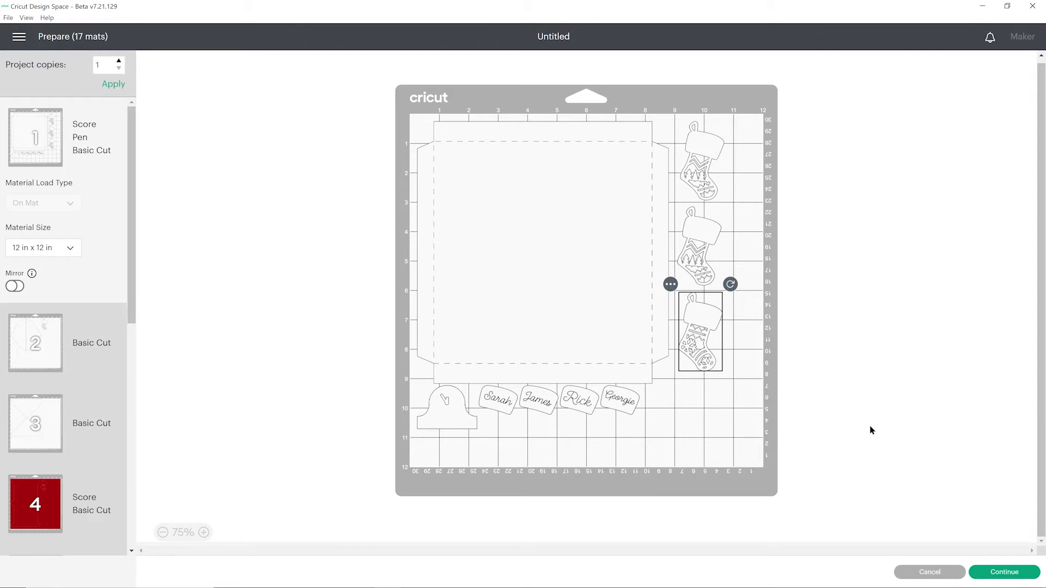
pyautogui.click(921, 572)
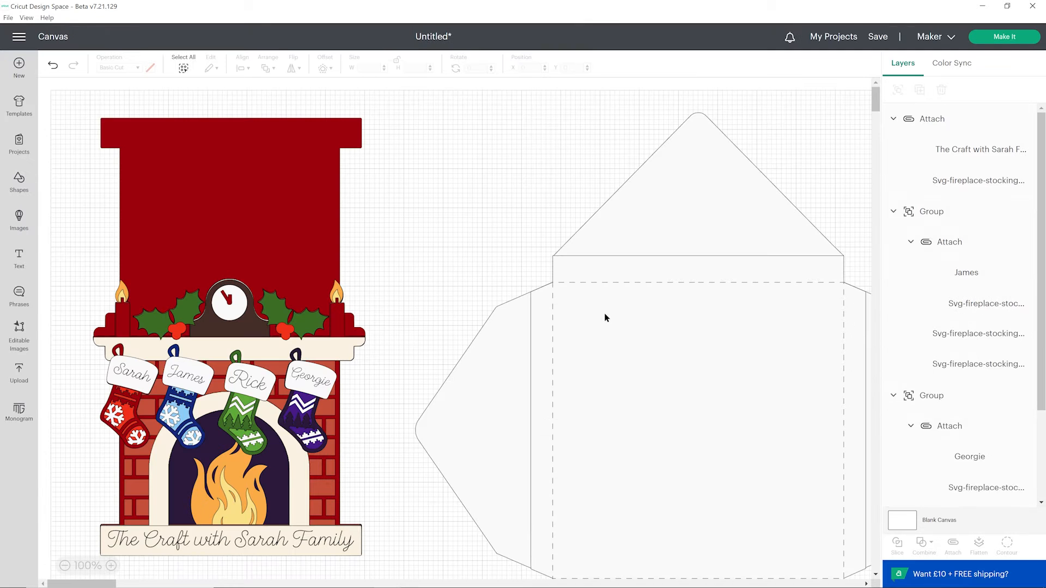
pyautogui.click(669, 317)
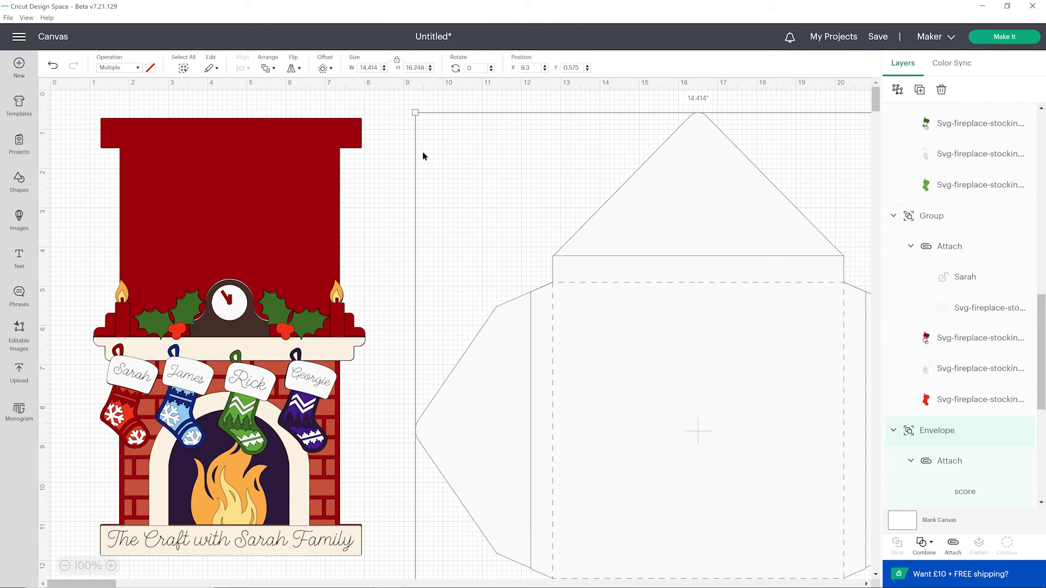
pyautogui.click(151, 71)
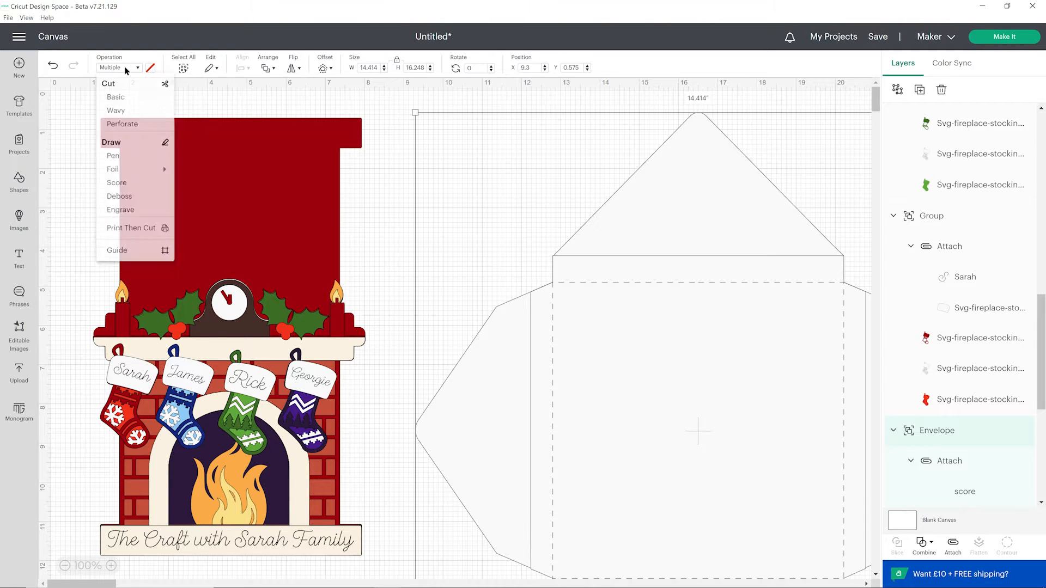
pyautogui.click(737, 218)
# Step: Recolour all five cut layers of the Envelope group, excluding the score line, to dark grey
pyautogui.scroll(-5, 997, 403)
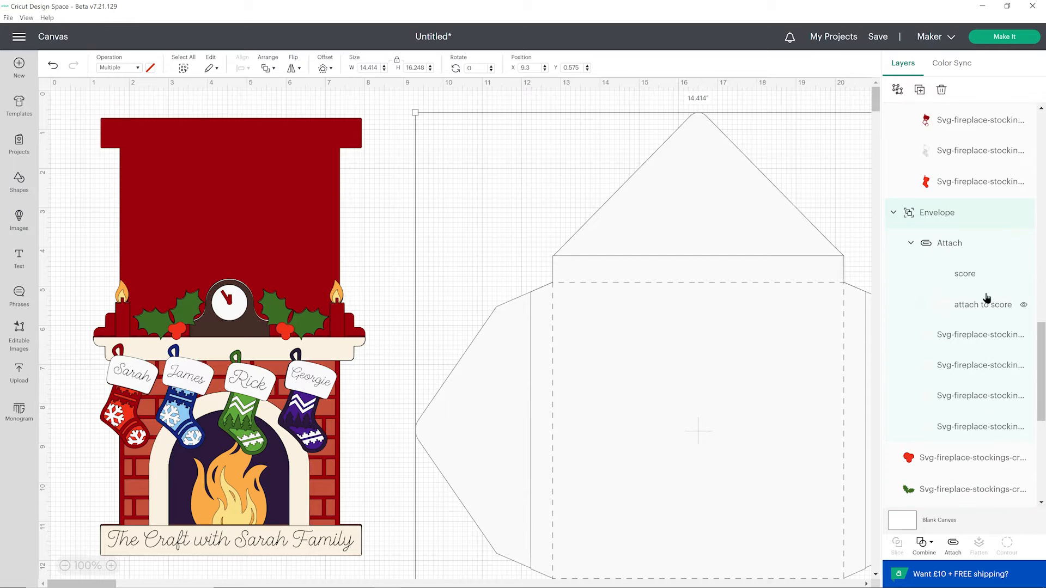
pyautogui.click(974, 318)
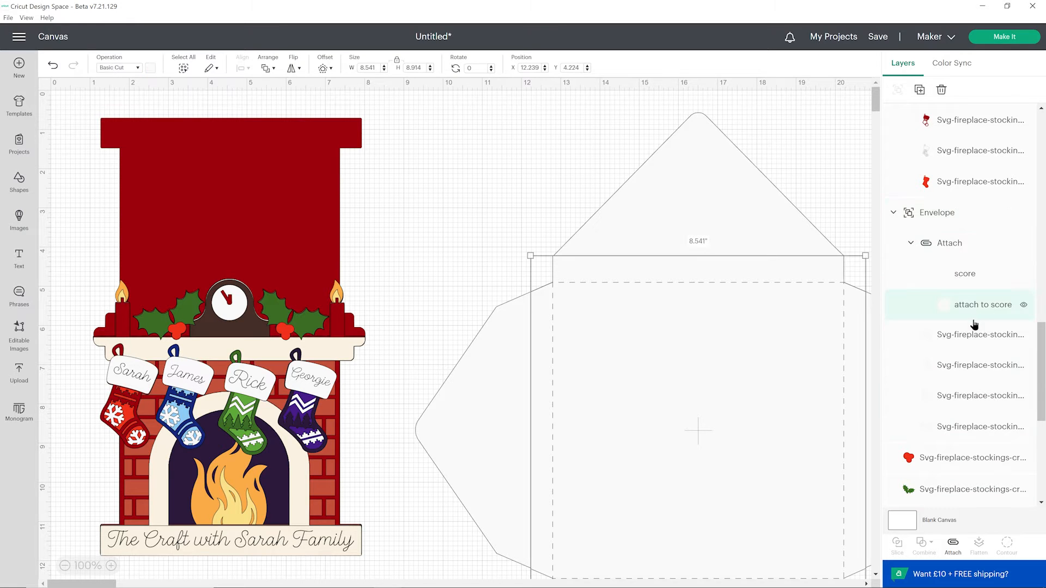
pyautogui.keyDown('shift'); pyautogui.click(961, 335); pyautogui.keyUp('shift')
pyautogui.keyDown('shift'); pyautogui.click(959, 382); pyautogui.keyUp('shift')
pyautogui.keyDown('shift'); pyautogui.click(954, 403); pyautogui.keyUp('shift')
pyautogui.keyDown('shift'); pyautogui.click(955, 428); pyautogui.keyUp('shift')
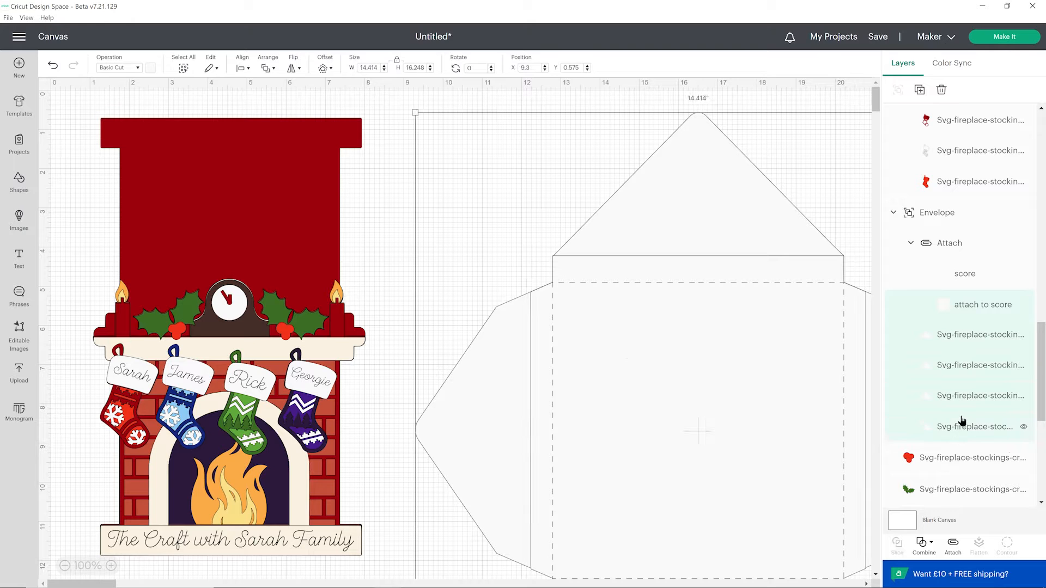
pyautogui.click(151, 69)
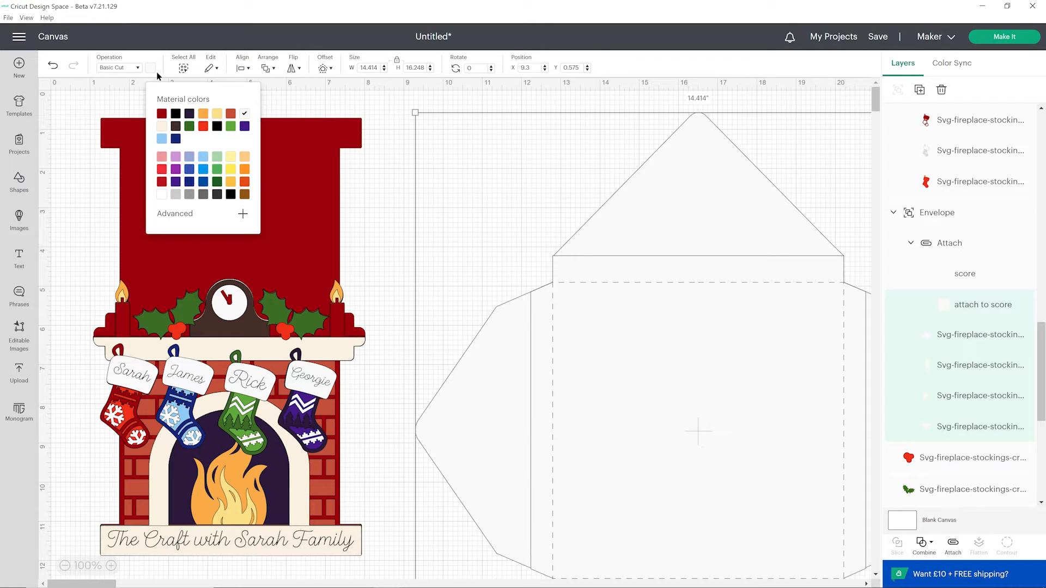
pyautogui.click(203, 195)
pyautogui.click(405, 203)
# Step: Open the mat preparation, set the first pen-and-cut mat to 8.3 in x 11.7 in (A4), and space the two lower name tags further apart
pyautogui.click(1017, 40)
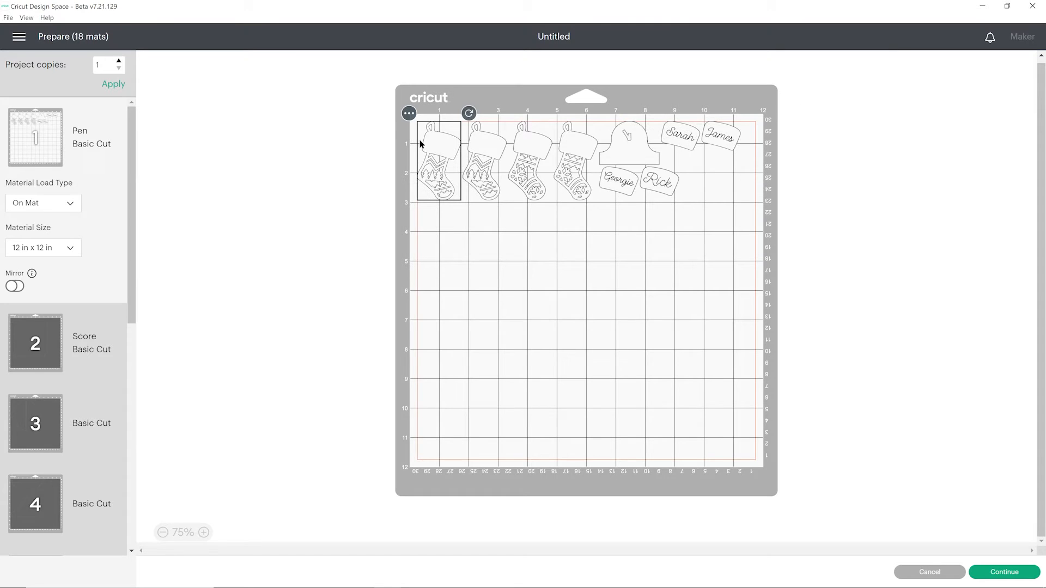
pyautogui.click(61, 246)
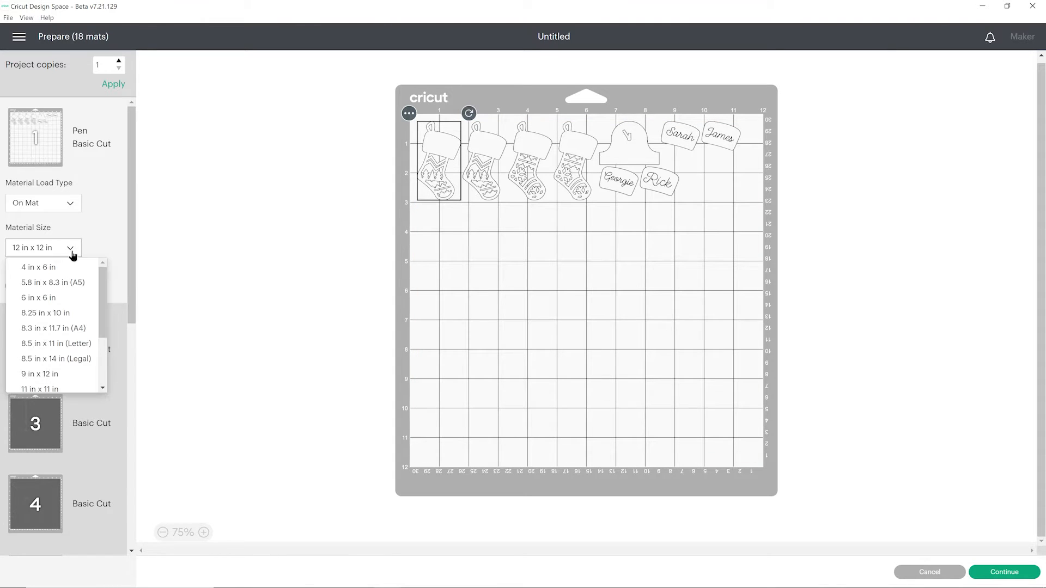
pyautogui.click(82, 328)
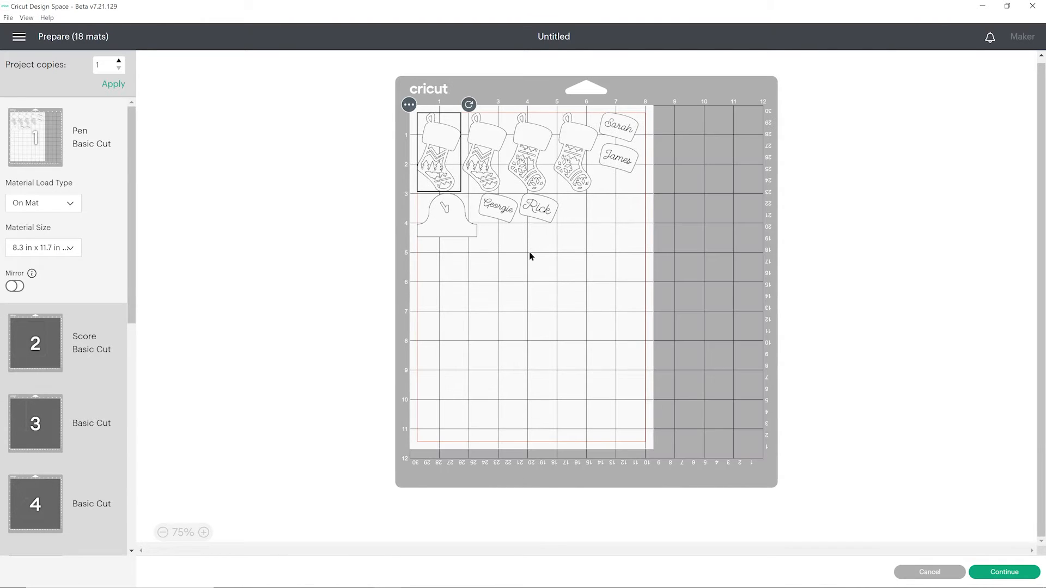
pyautogui.moveTo(549, 215); pyautogui.dragTo(512, 218)
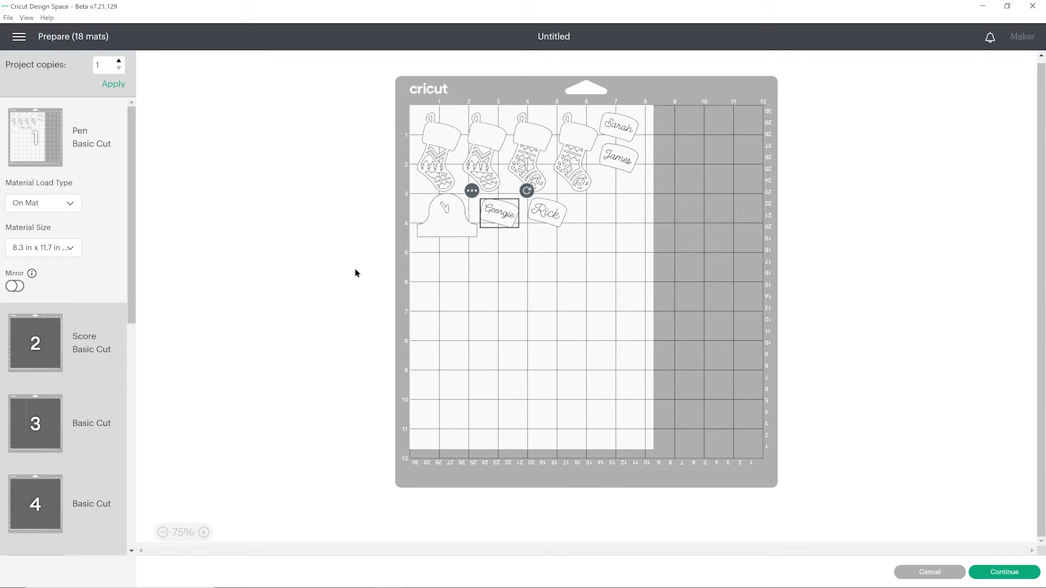
# Step: Look through the grey envelope mats and set the scored dark red card base mat's material size to 8.3 in x 11.7 in (A4)
pyautogui.click(100, 328)
pyautogui.click(45, 432)
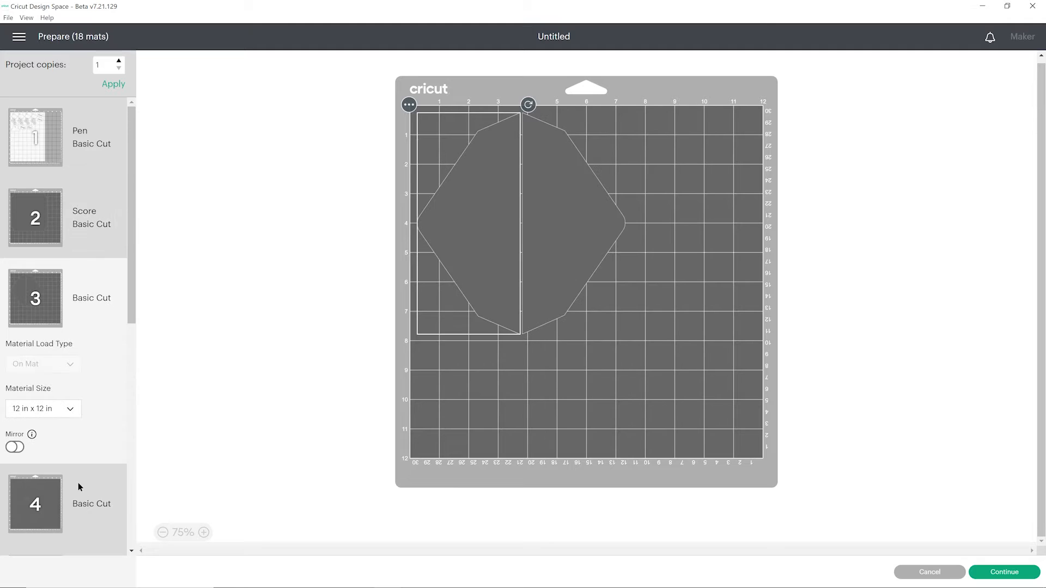
pyautogui.click(77, 484)
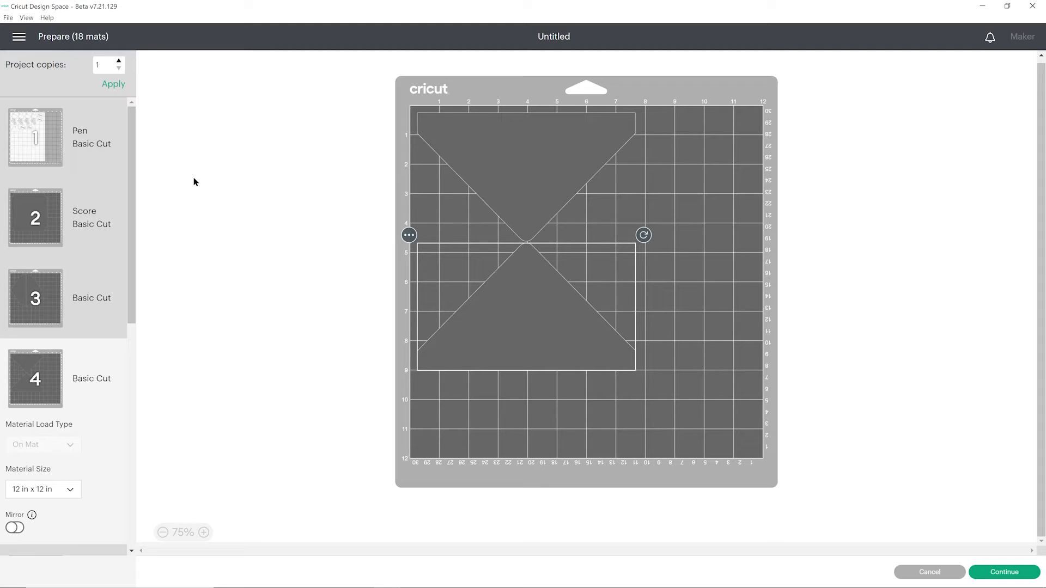
pyautogui.scroll(-6, 74, 185)
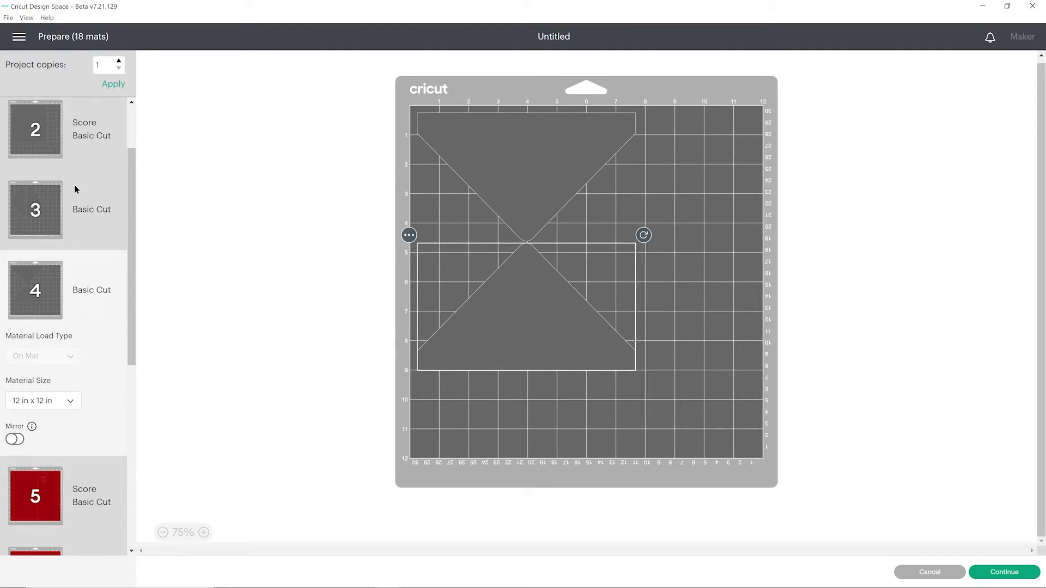
pyautogui.click(73, 247)
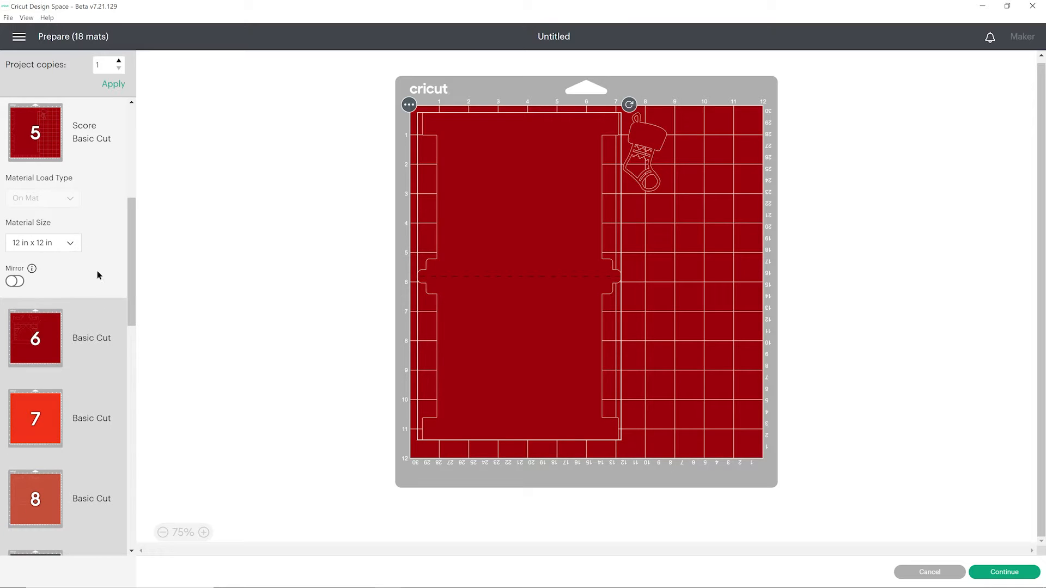
pyautogui.click(77, 243)
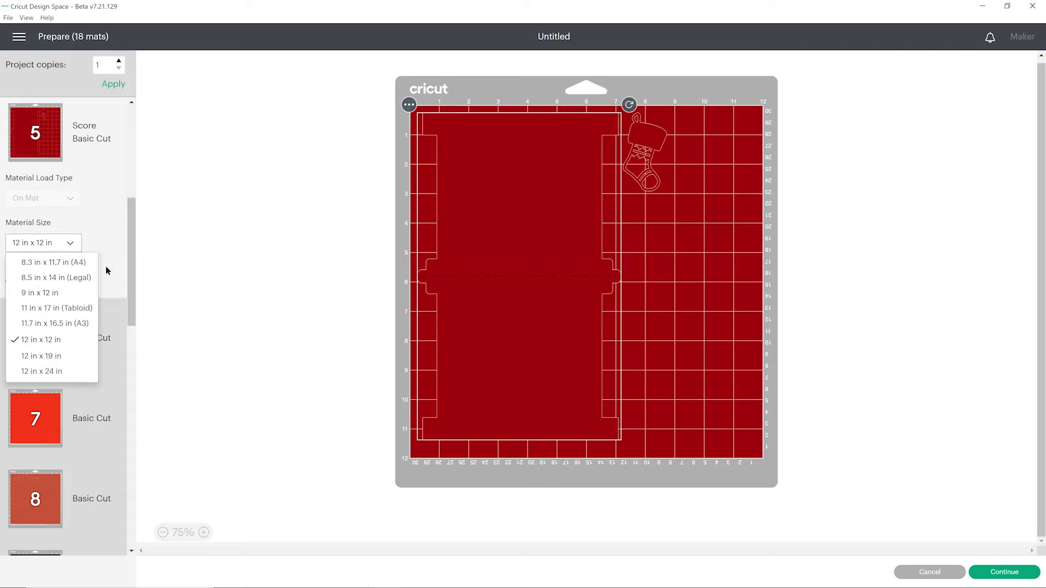
pyautogui.click(79, 257)
pyautogui.scroll(-5, 101, 235)
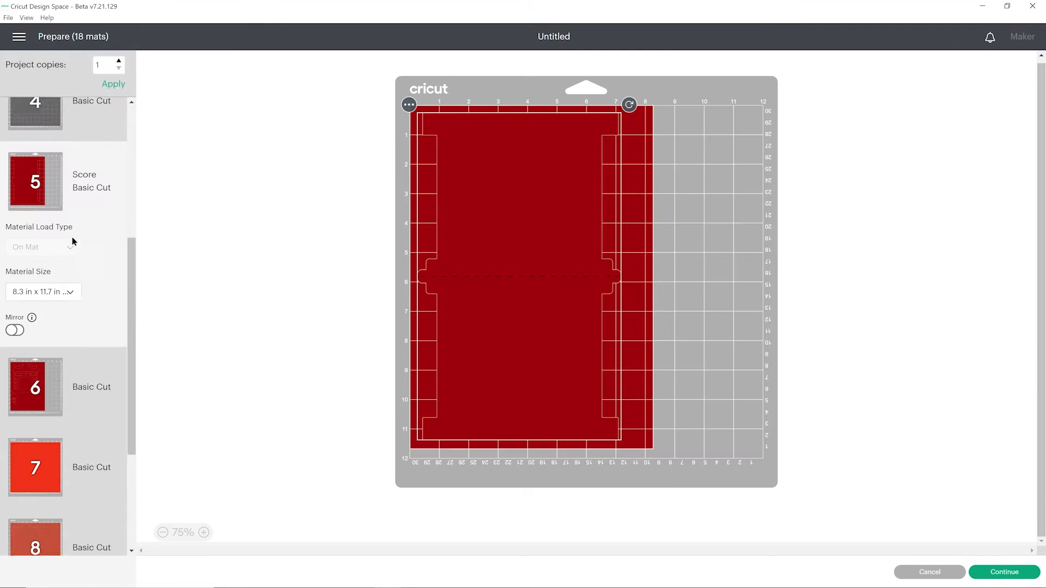
# Step: On the dark red fireplace mat, move the stocking into the empty fireplace opening to save material
pyautogui.click(63, 197)
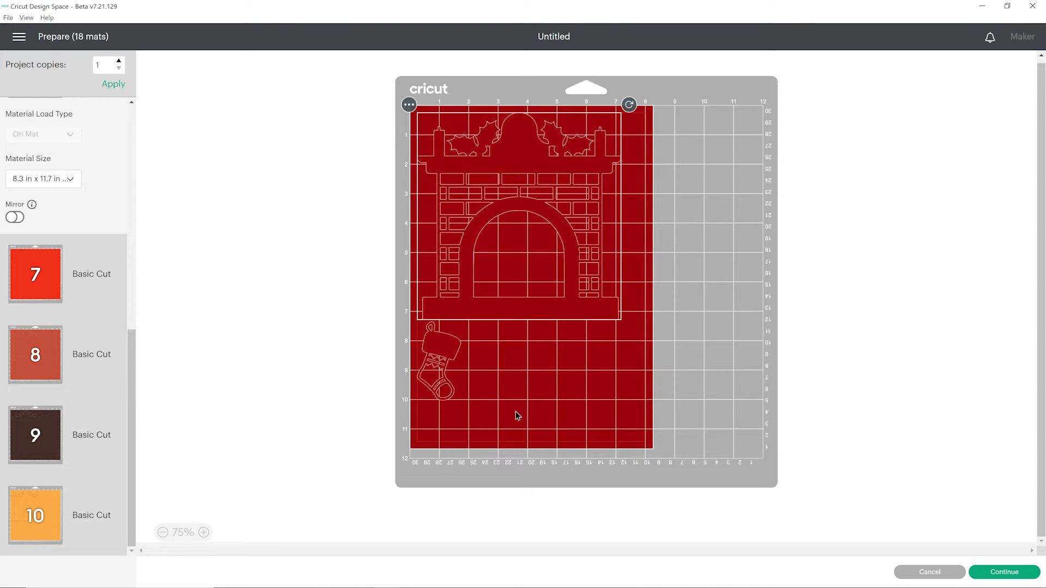
pyautogui.moveTo(444, 362); pyautogui.dragTo(529, 283)
pyautogui.click(534, 363)
pyautogui.click(531, 359)
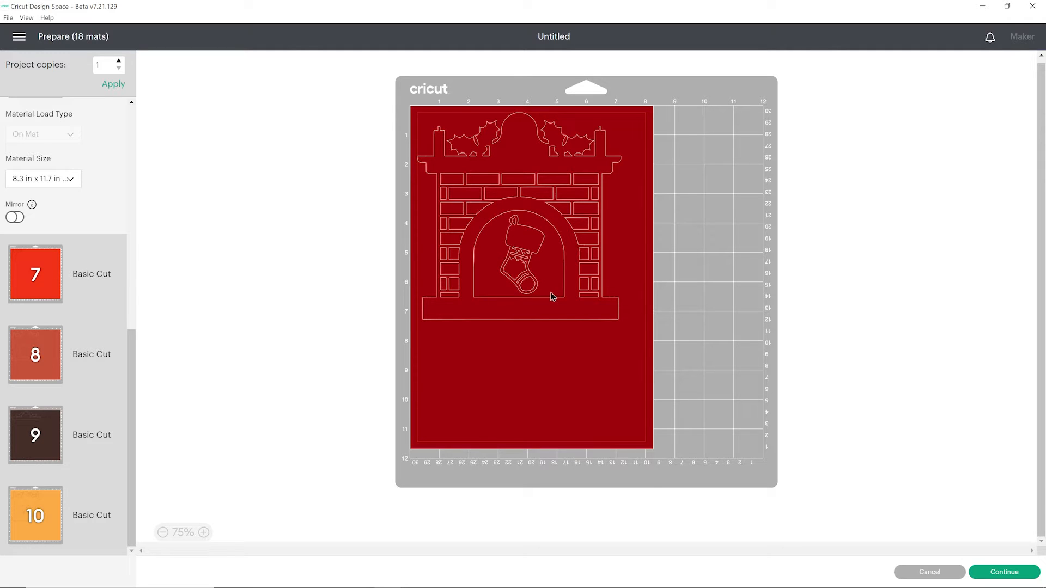
pyautogui.moveTo(531, 246); pyautogui.dragTo(529, 245)
pyautogui.click(531, 346)
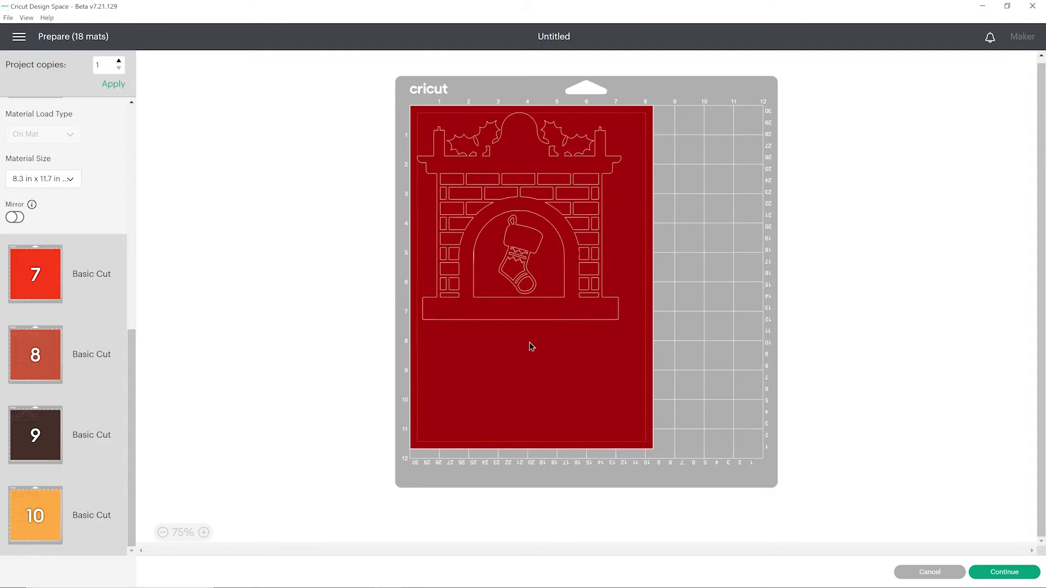